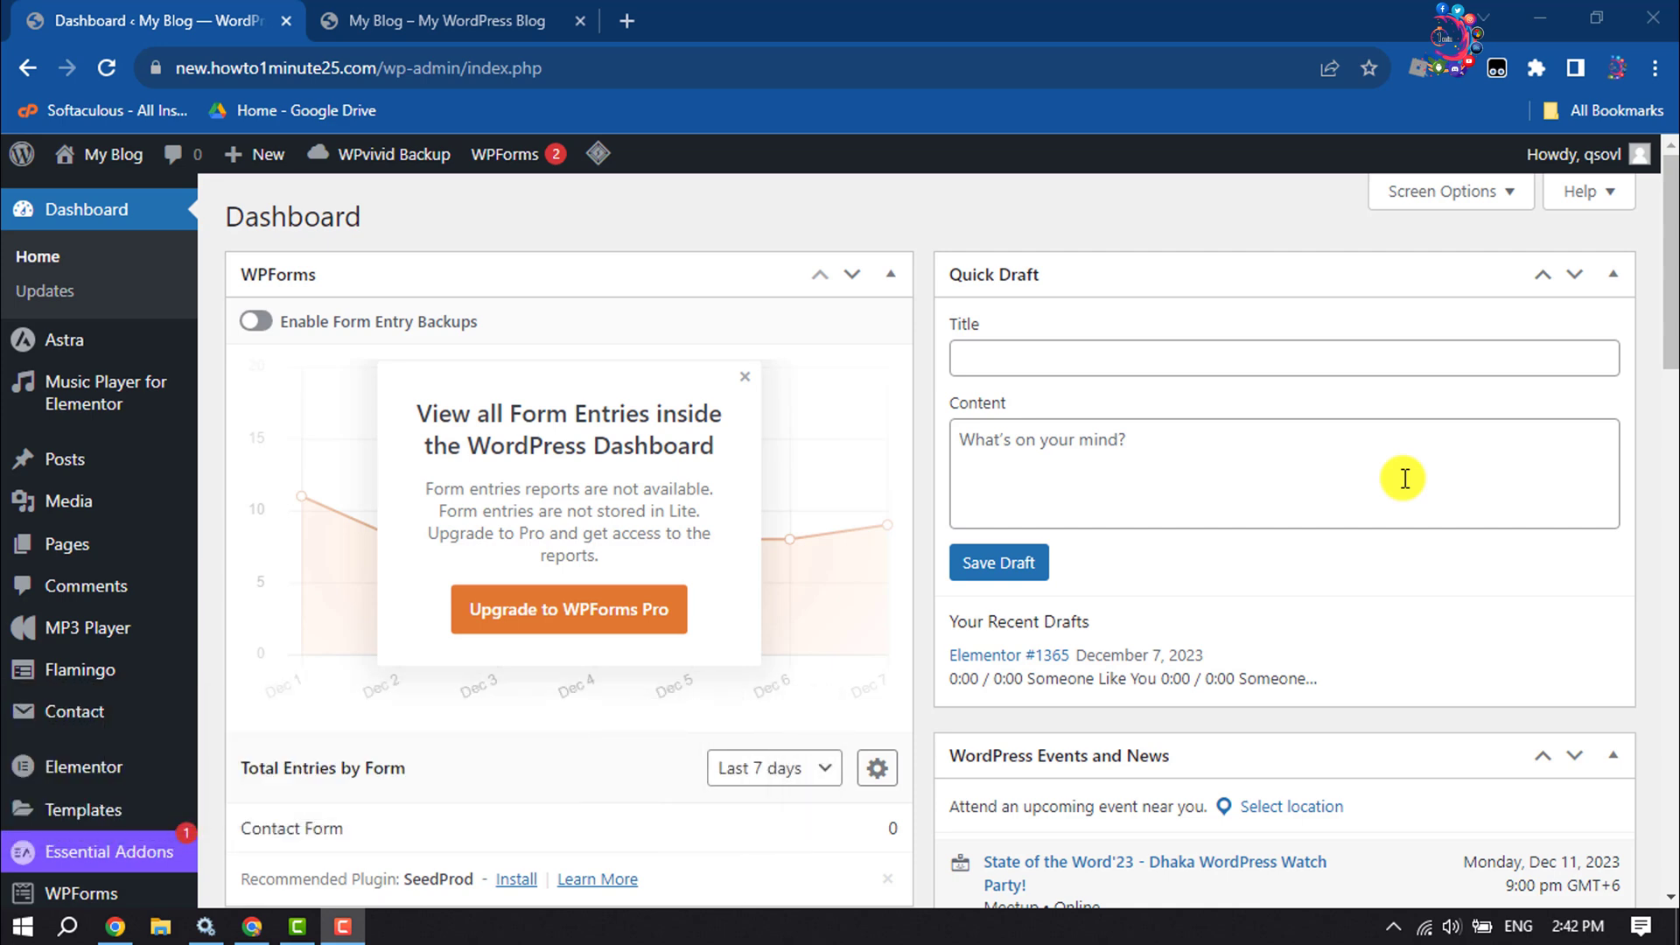
Step: Look up Contact form 1 and its shortcode in the Contact Forms list, then return to the homepage
{"action": "left_click", "coordinate": [358, 10]}
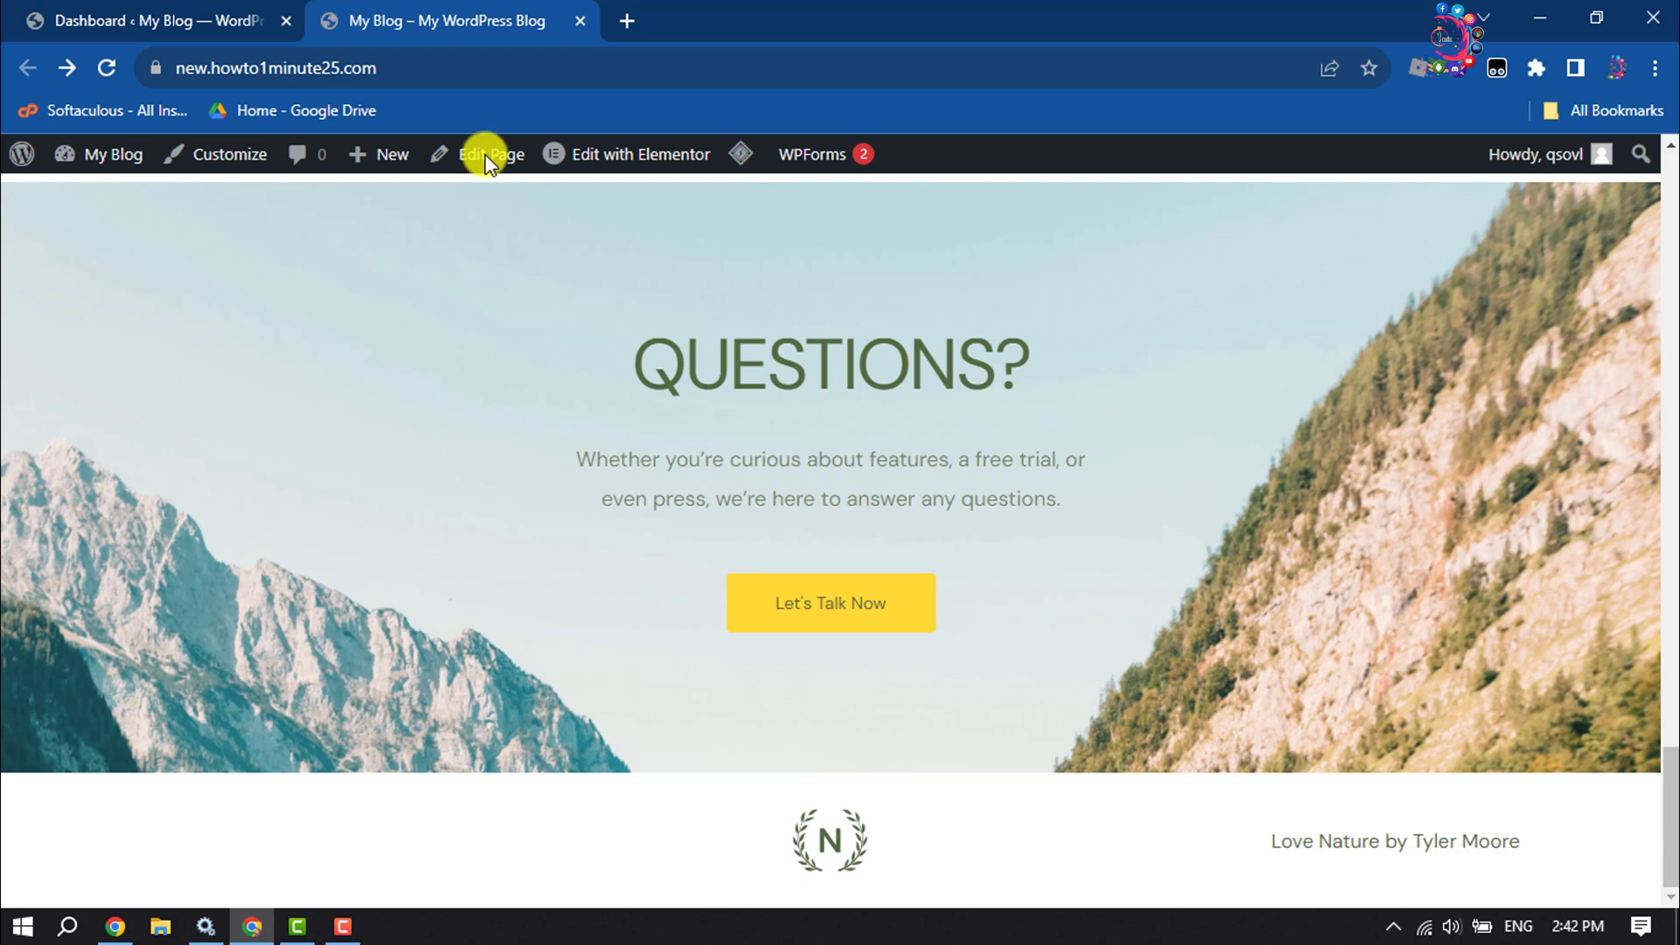
{"action": "left_click", "coordinate": [13, 11]}
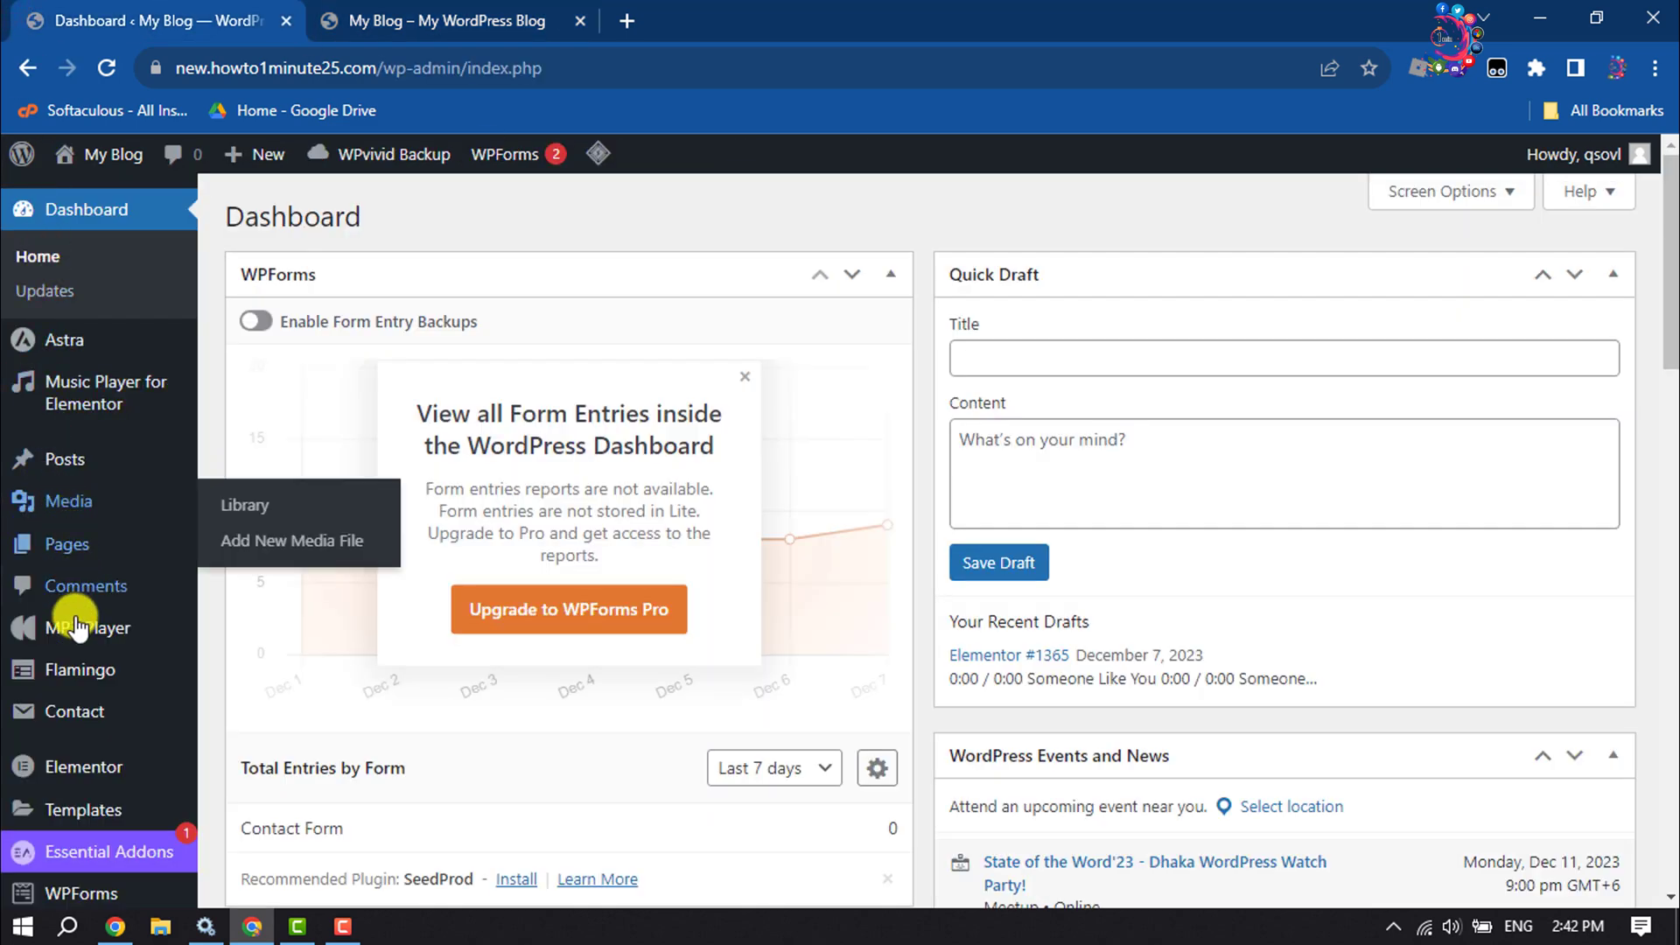
{"action": "mouse_move", "coordinate": [88, 707]}
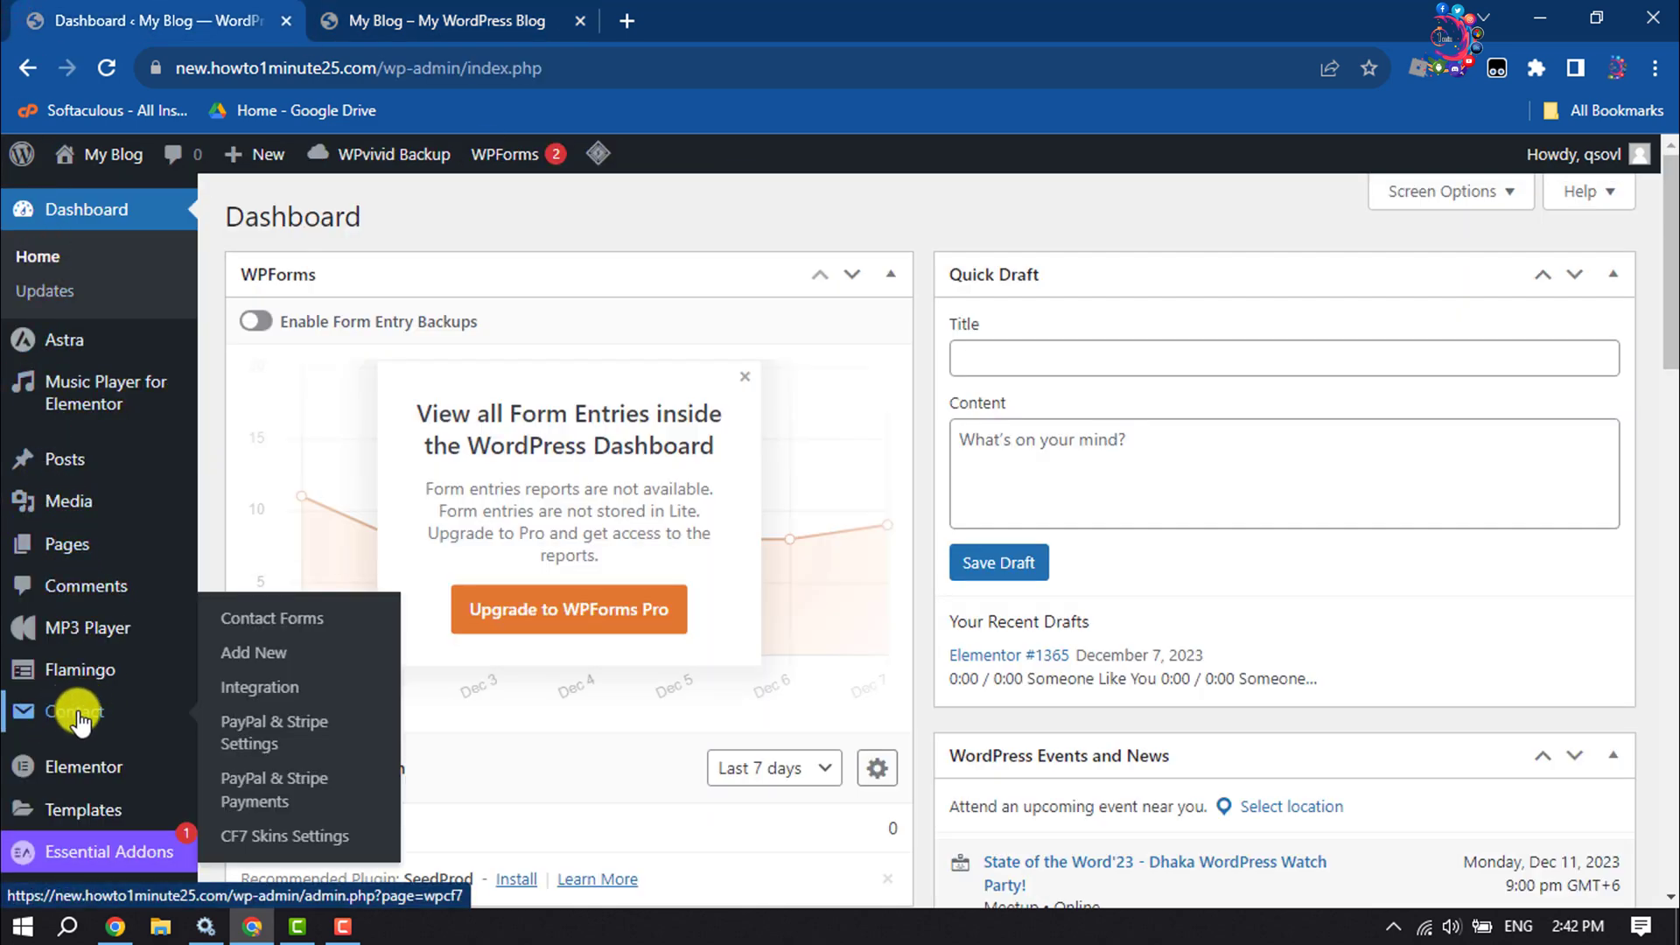
{"action": "left_click", "coordinate": [77, 713]}
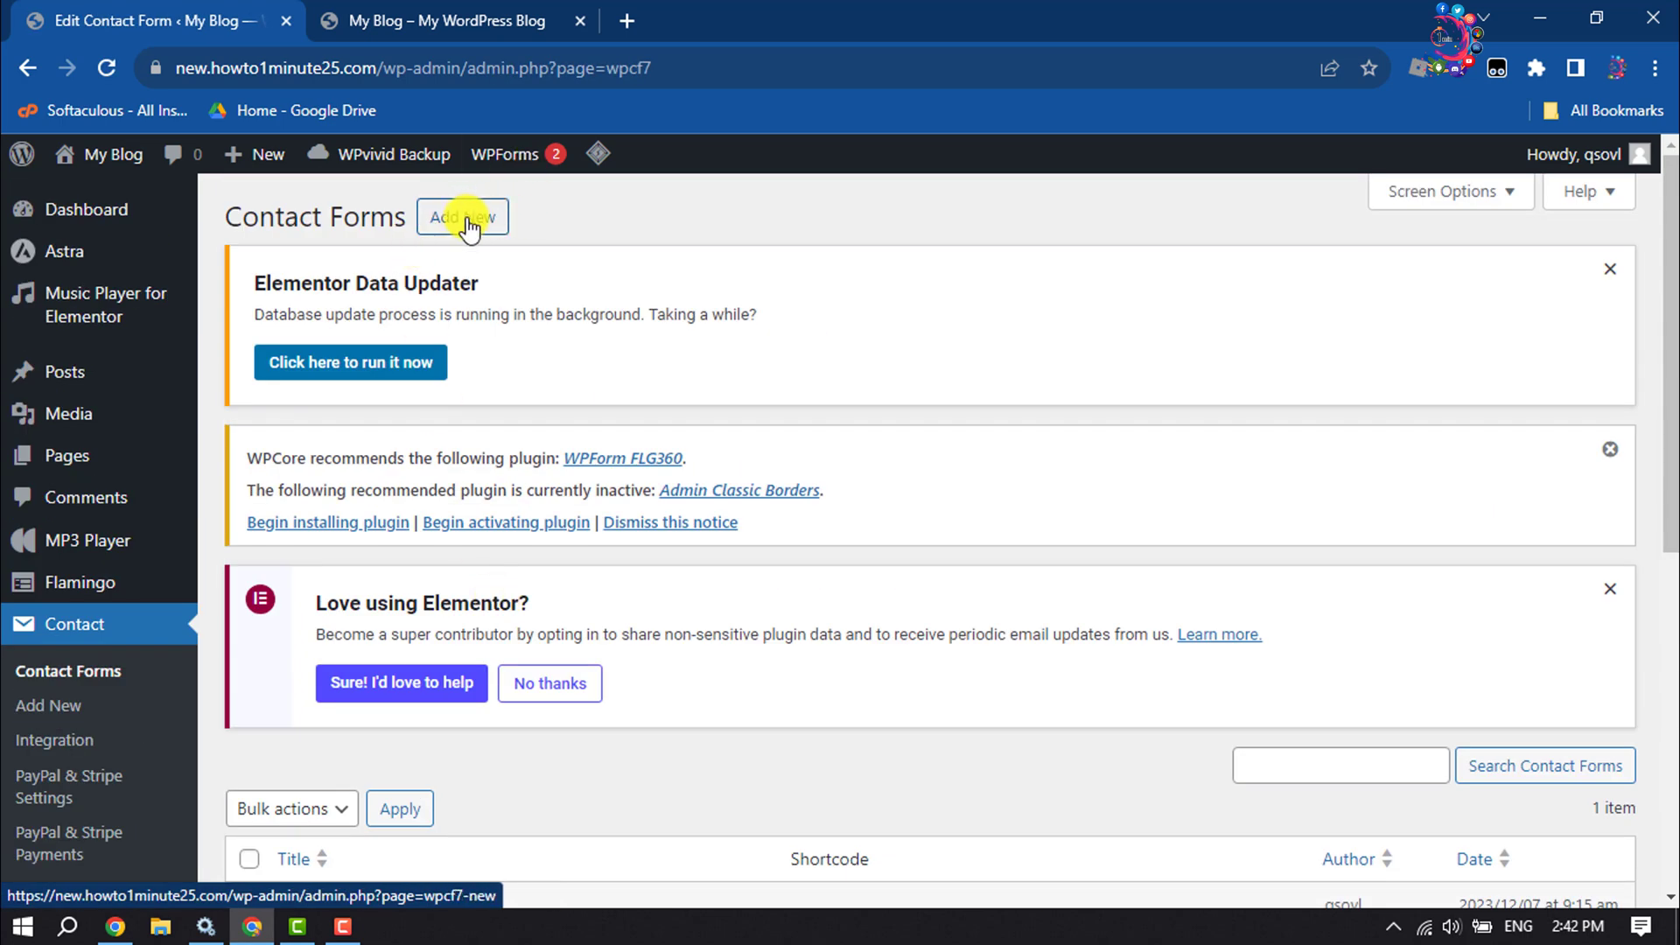
{"action": "scroll", "coordinate": [477, 223], "scroll_direction": "down", "scroll_amount": 5}
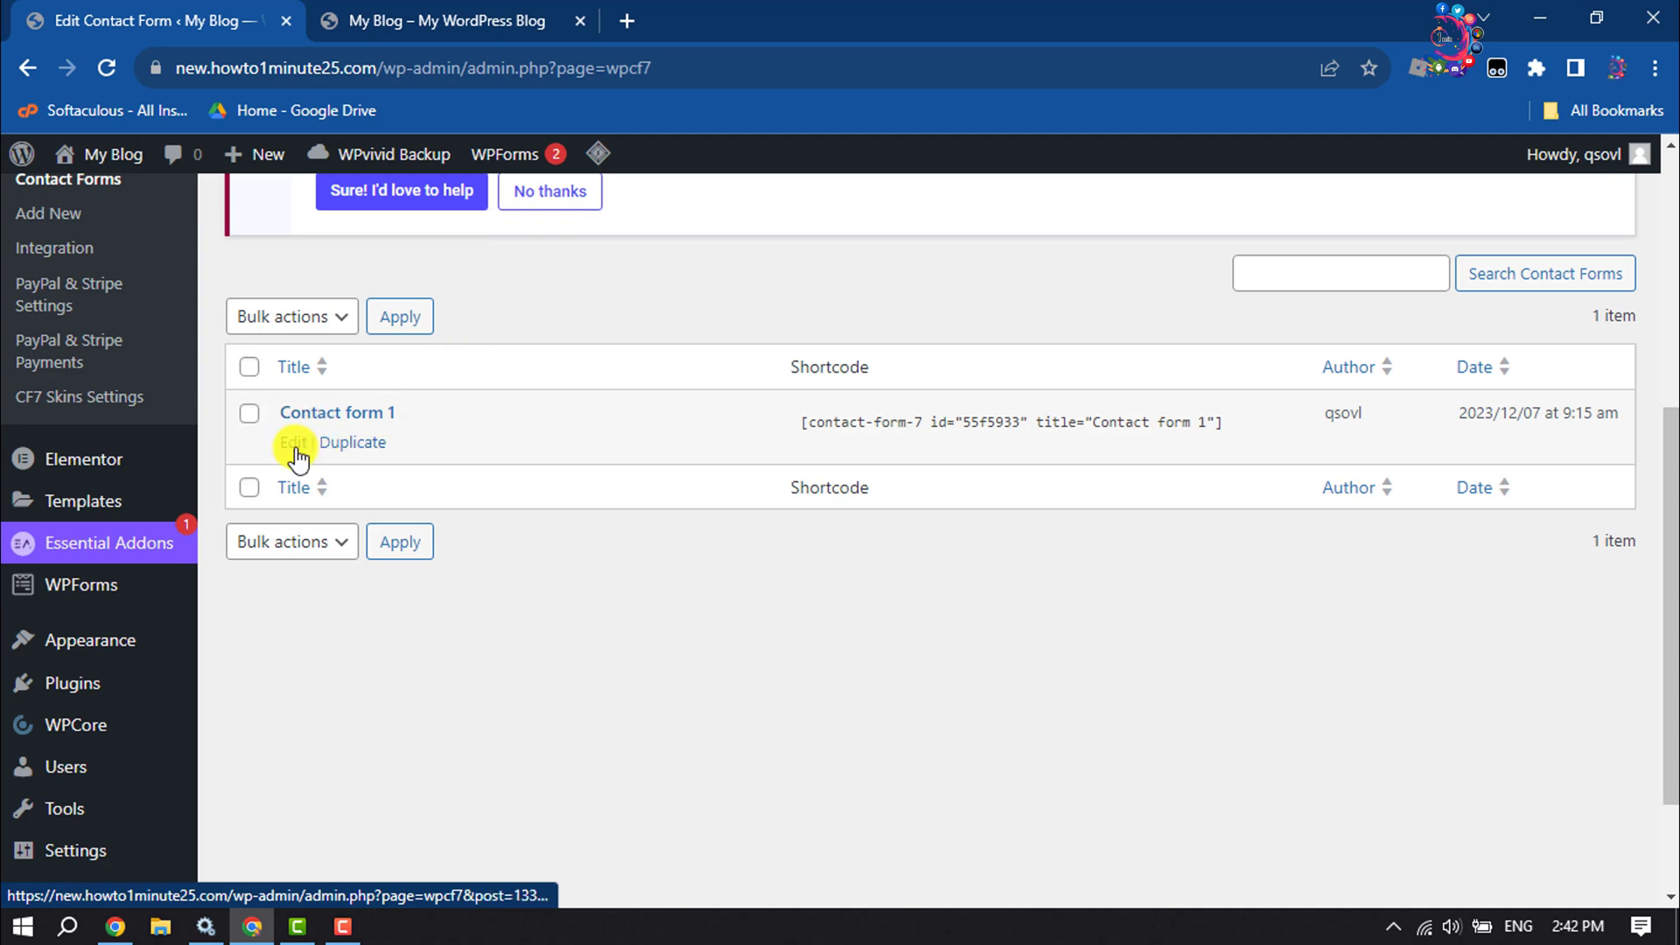
{"action": "left_click", "coordinate": [401, 12]}
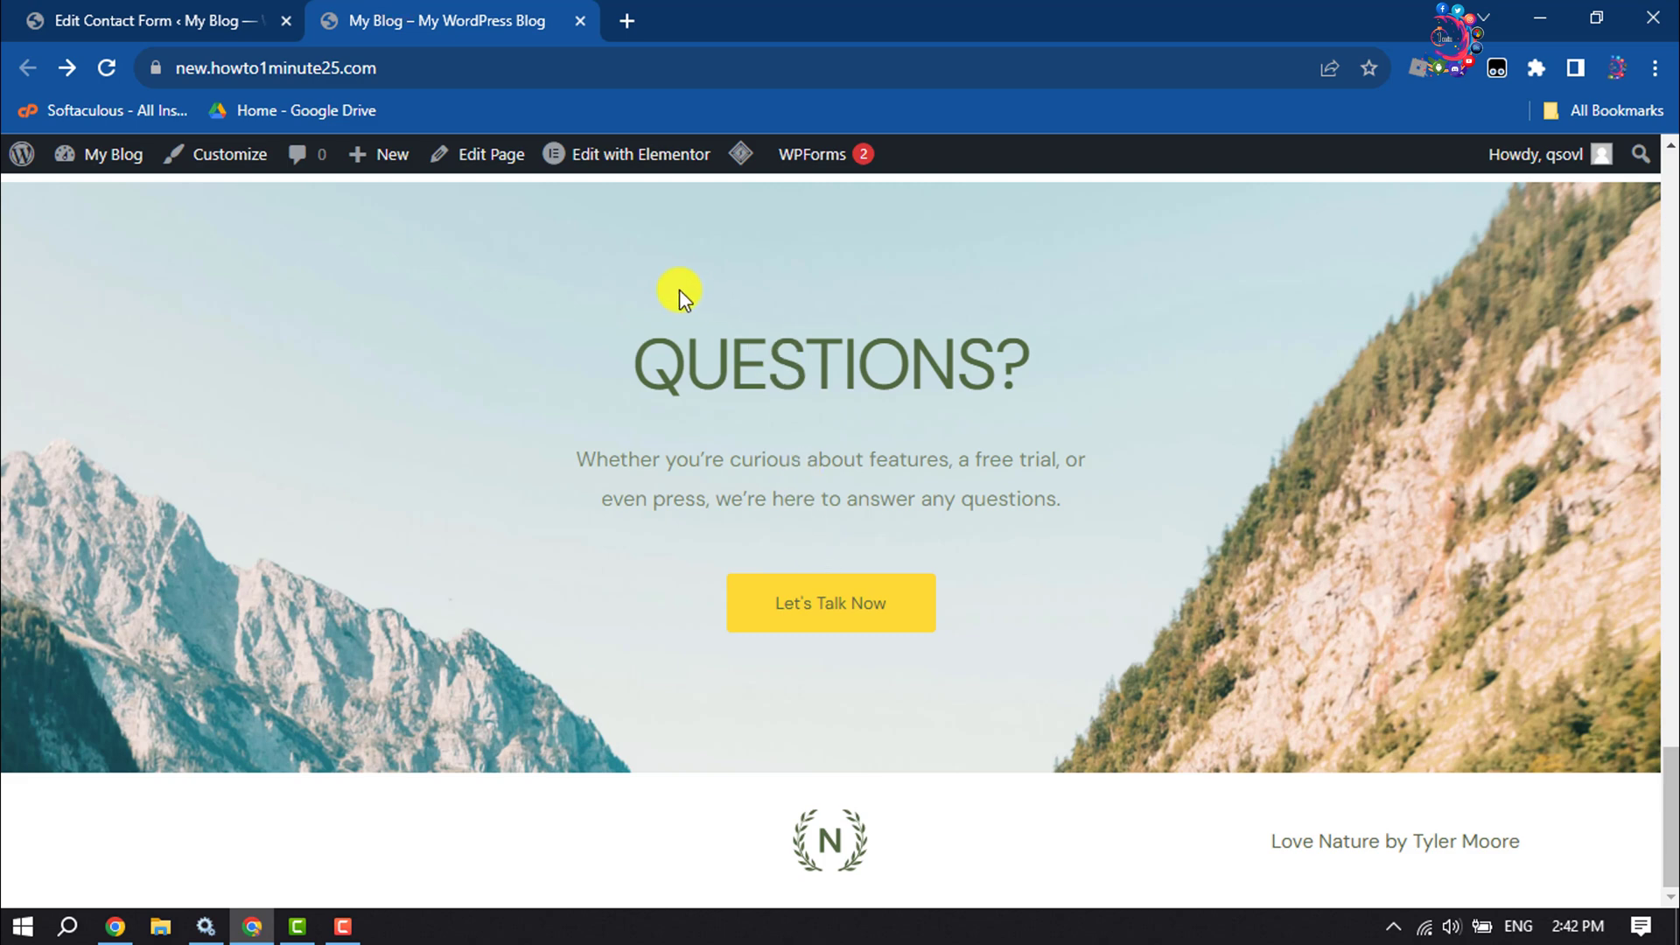
{"action": "mouse_move", "coordinate": [615, 161]}
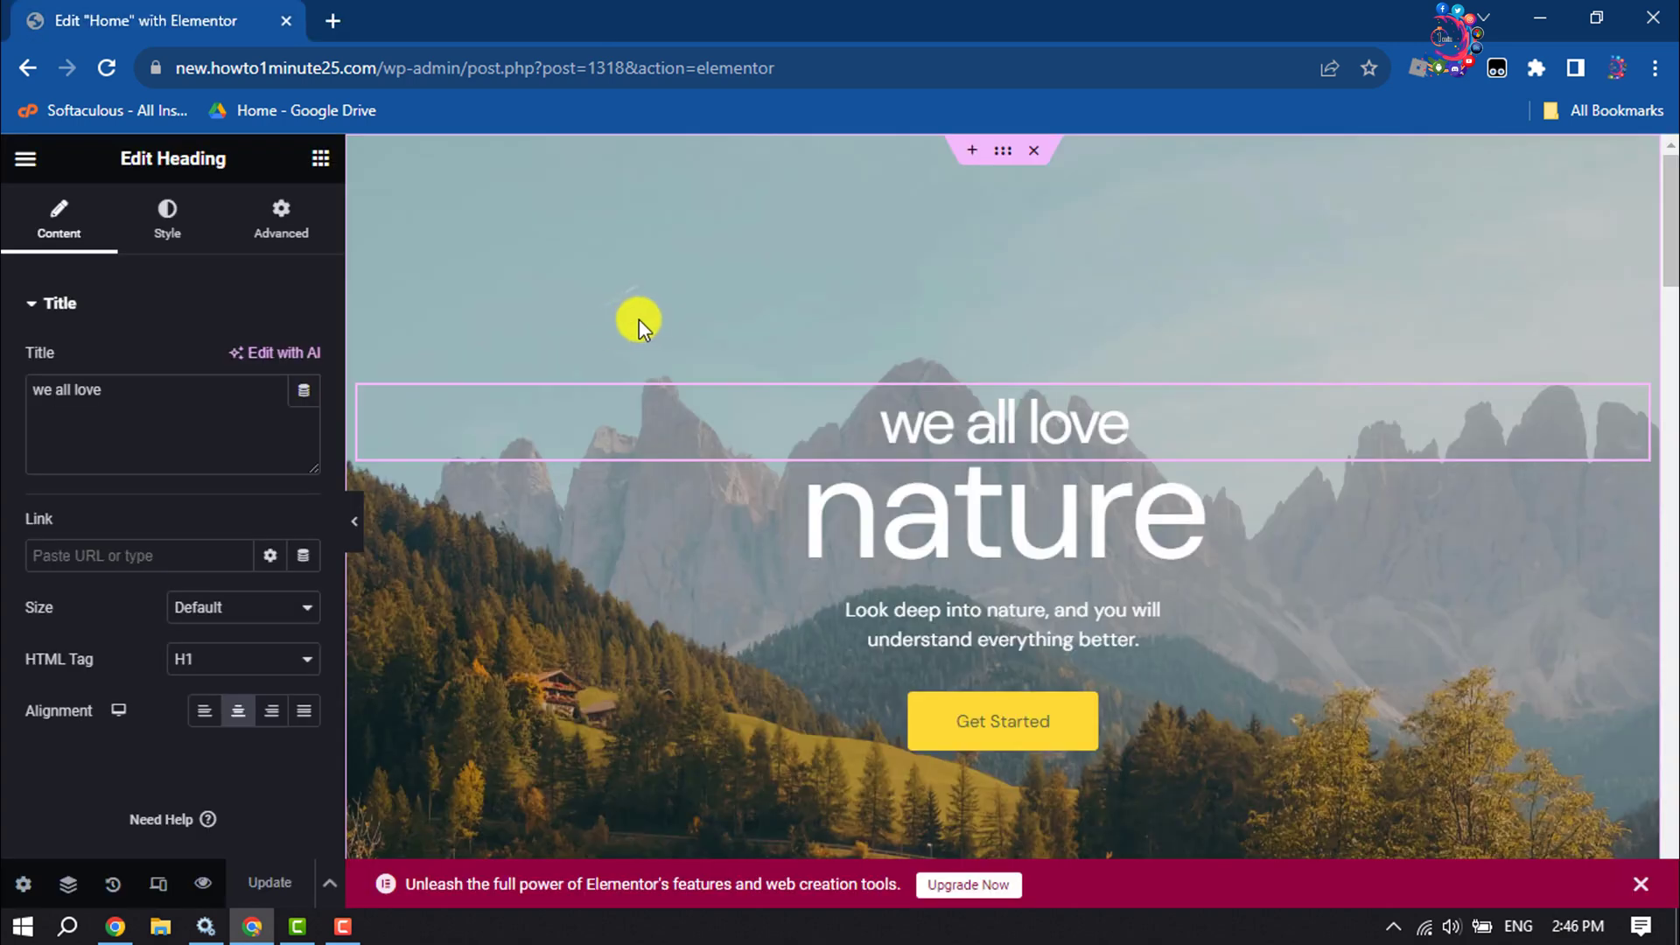
Step: Add a three-column section in the empty drop zone below the Questions section
{"action": "scroll", "coordinate": [639, 318], "scroll_direction": "down", "scroll_amount": 15}
{"action": "scroll", "coordinate": [639, 319], "scroll_direction": "down", "scroll_amount": 10}
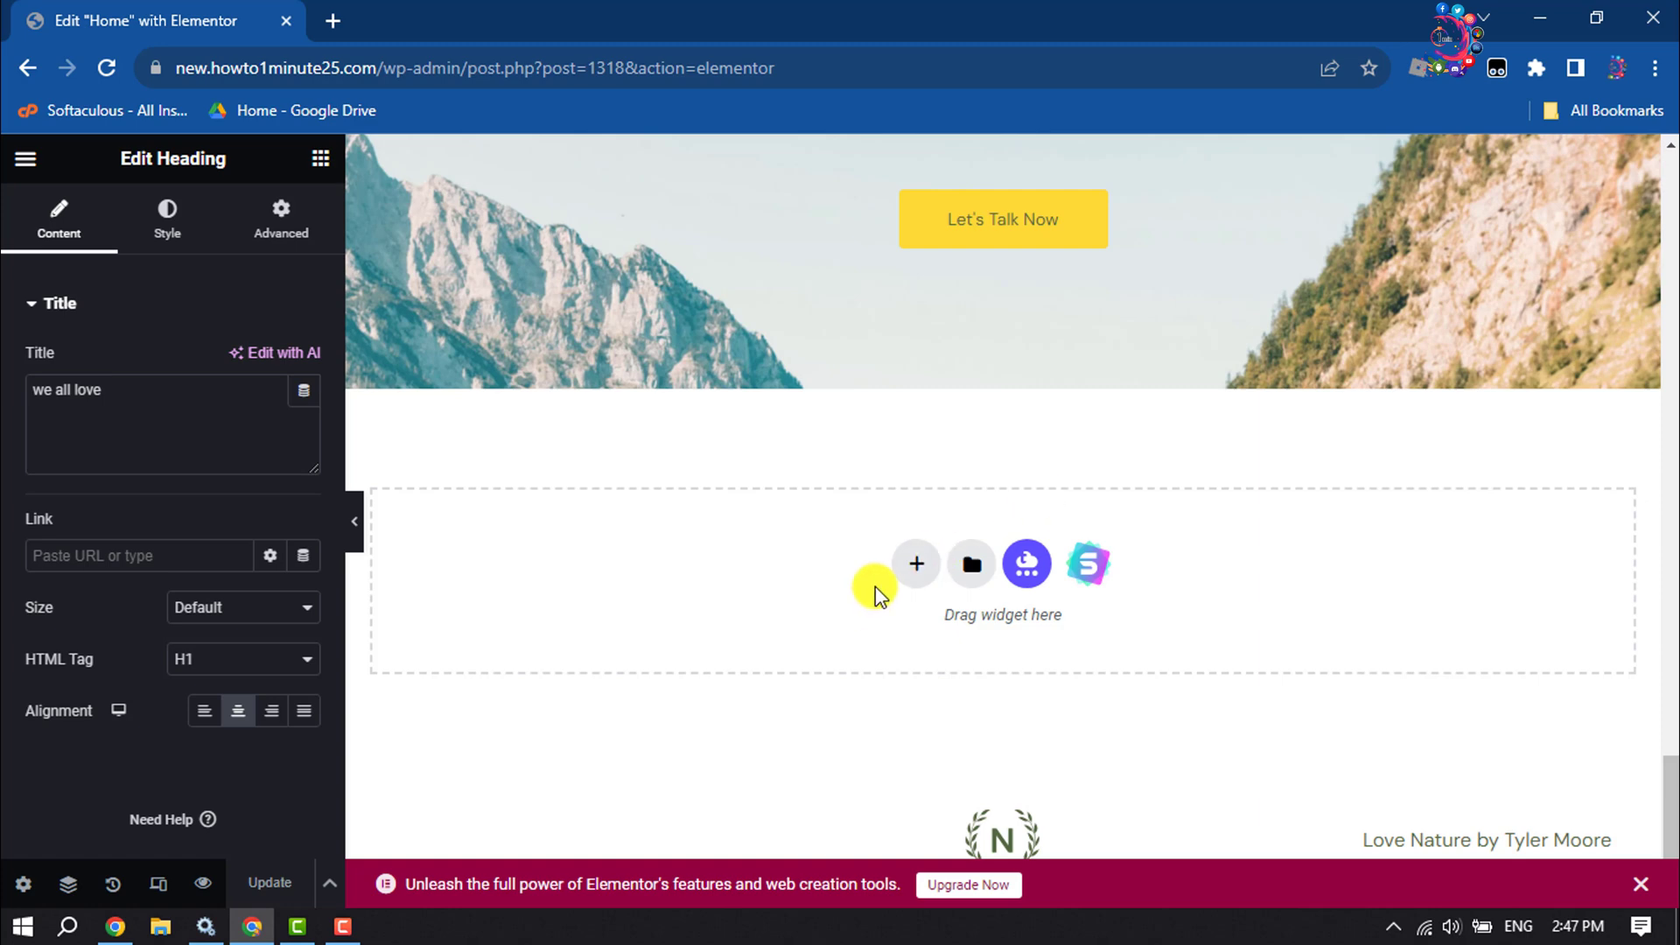
{"action": "left_click", "coordinate": [919, 571]}
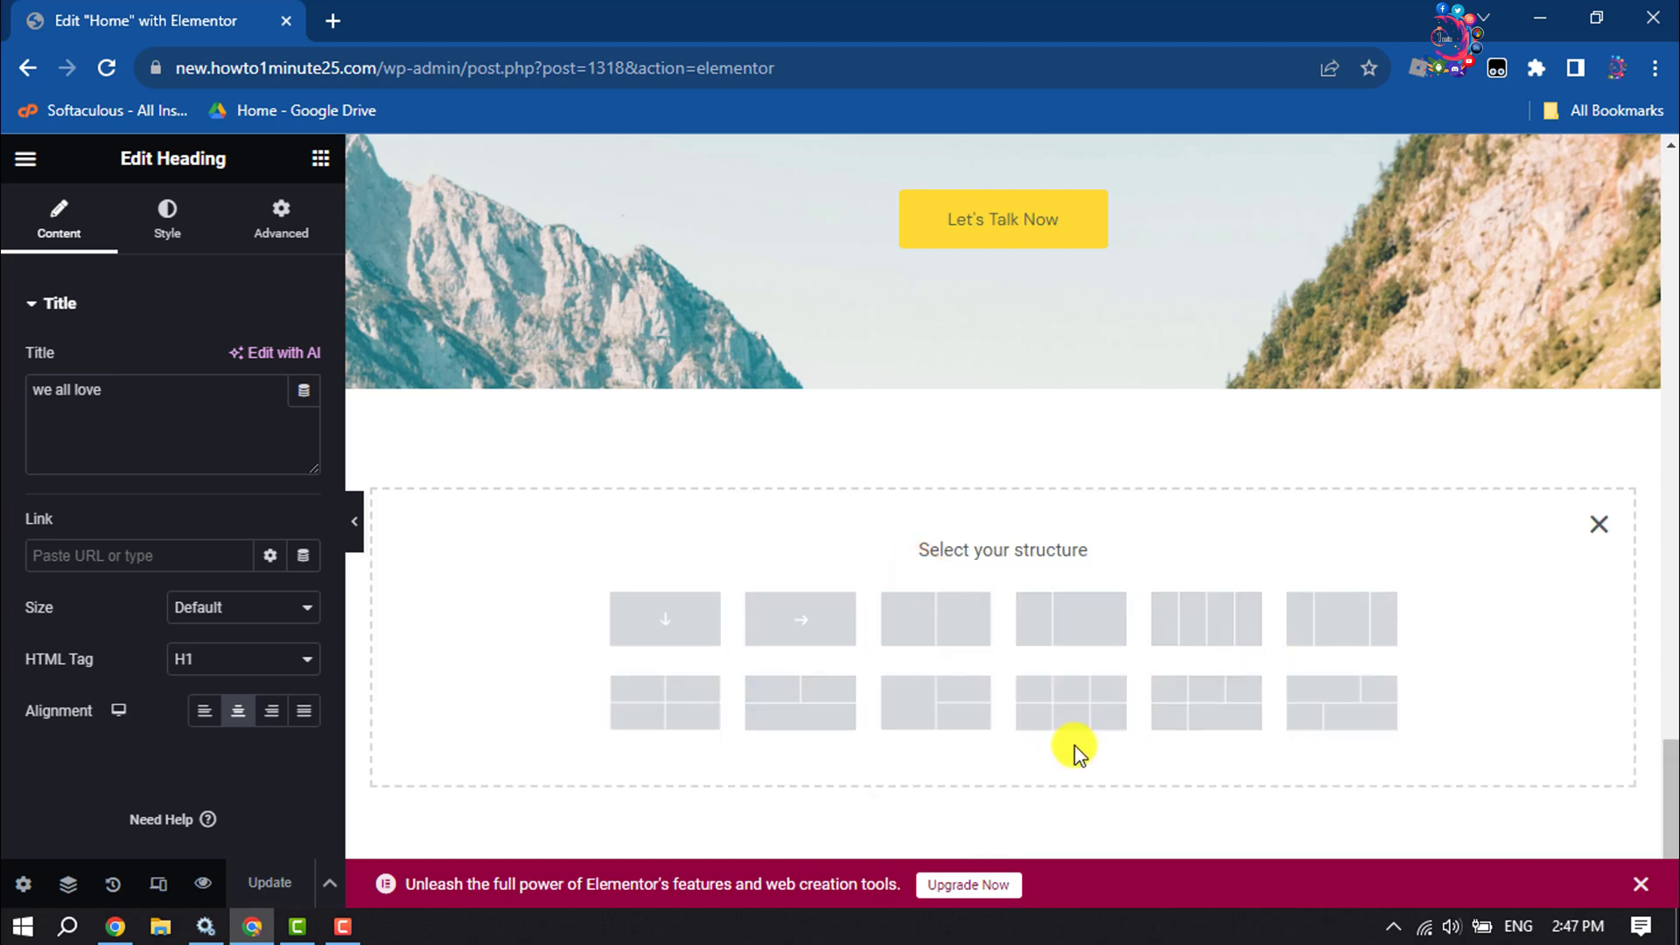
{"action": "left_click", "coordinate": [1339, 627]}
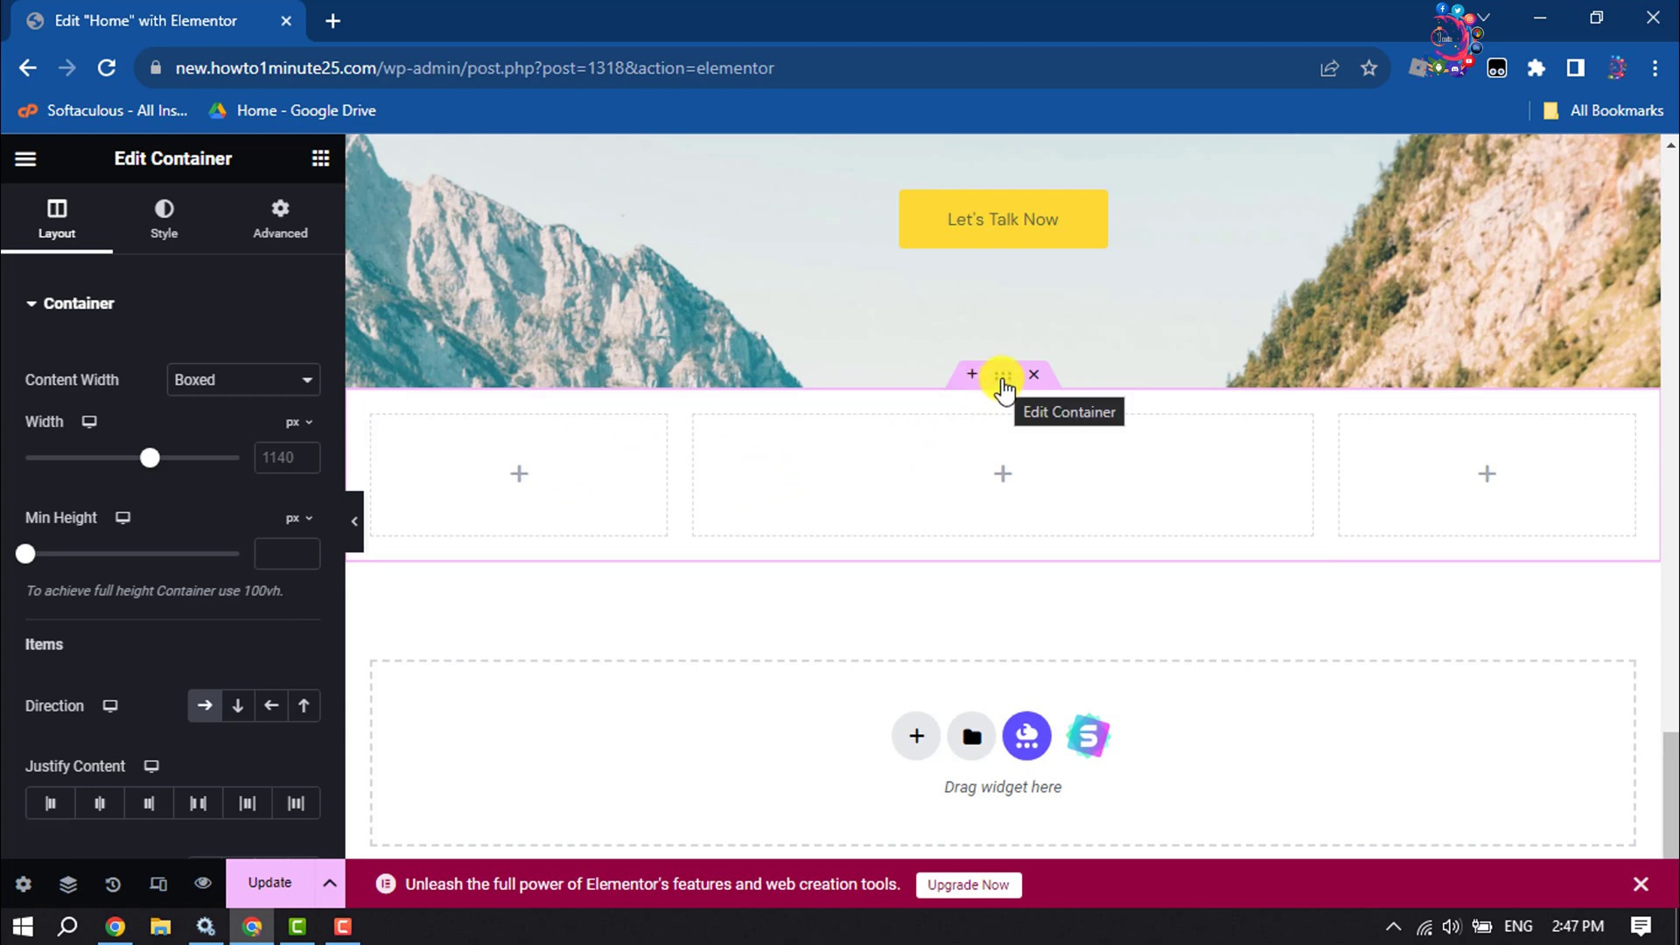
Step: Set service-1.jpg, the lake-and-pier photo, as the section's classic background image
{"action": "left_click", "coordinate": [1002, 382]}
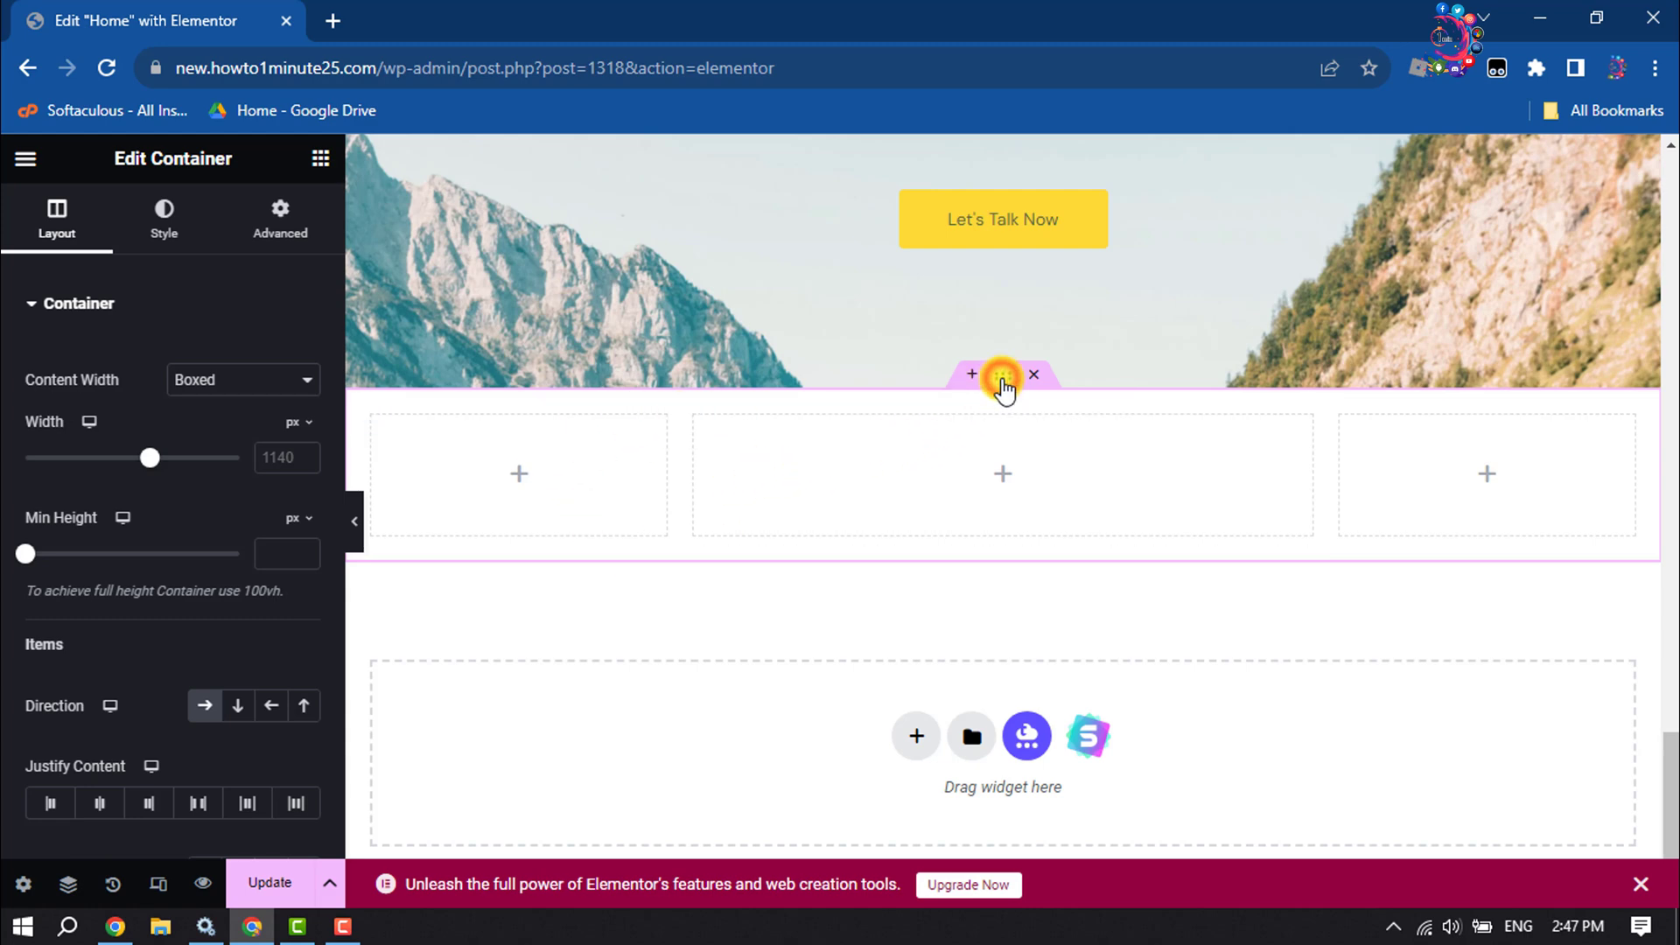
{"action": "left_click", "coordinate": [158, 234]}
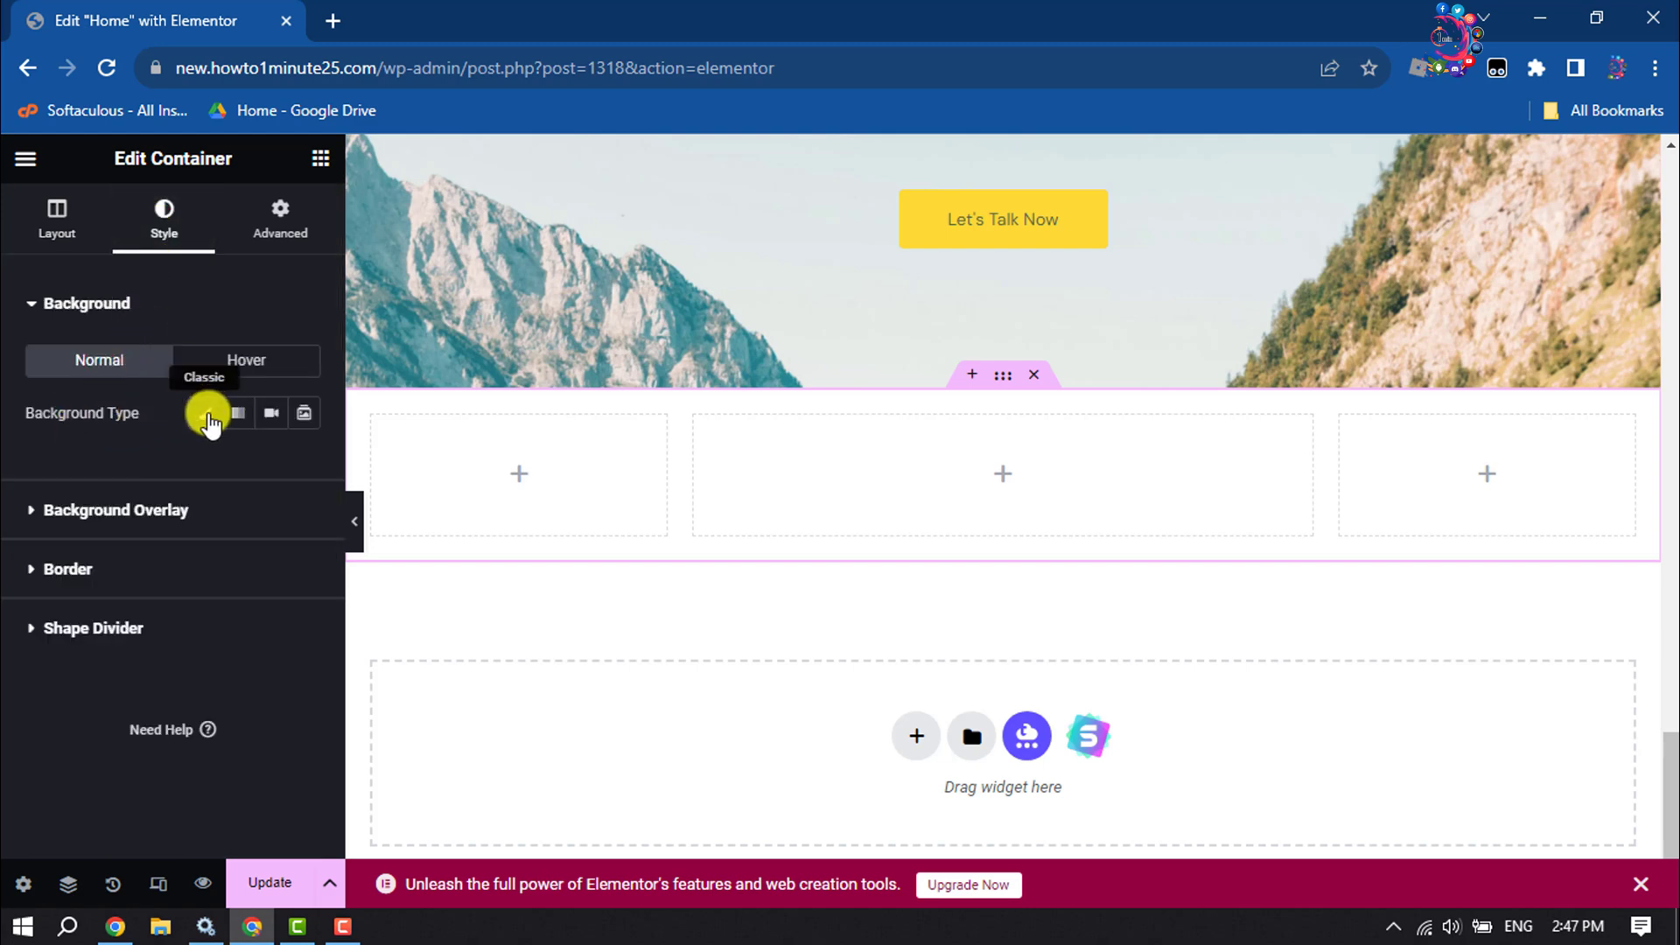
{"action": "left_click", "coordinate": [206, 414]}
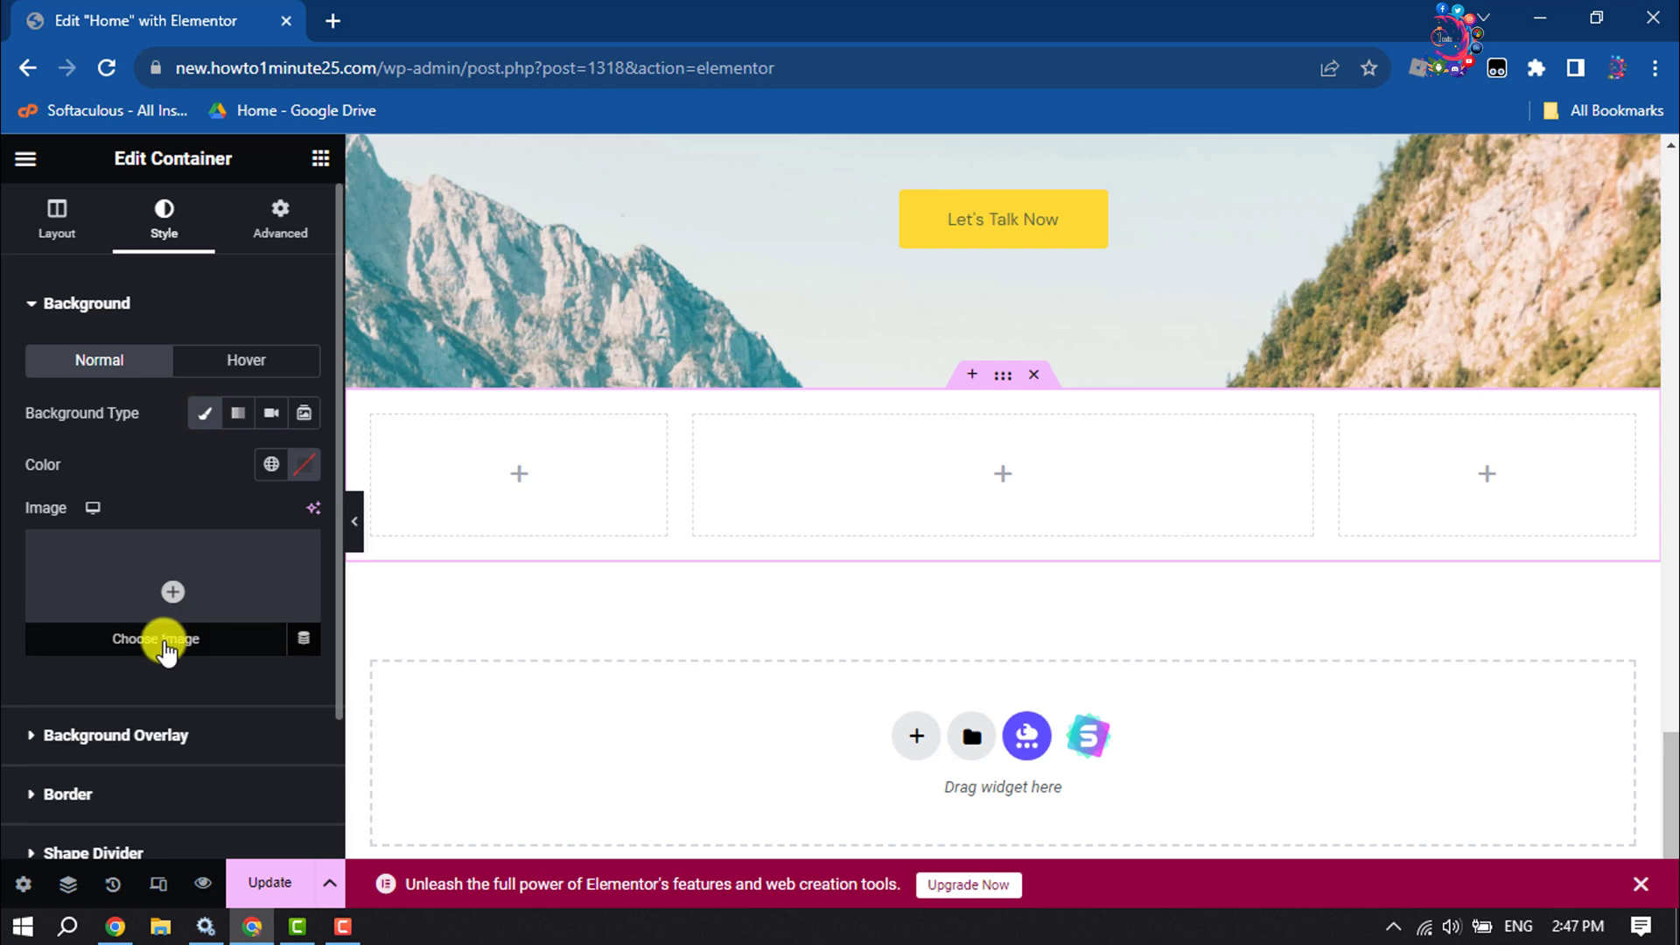
{"action": "left_click", "coordinate": [165, 646]}
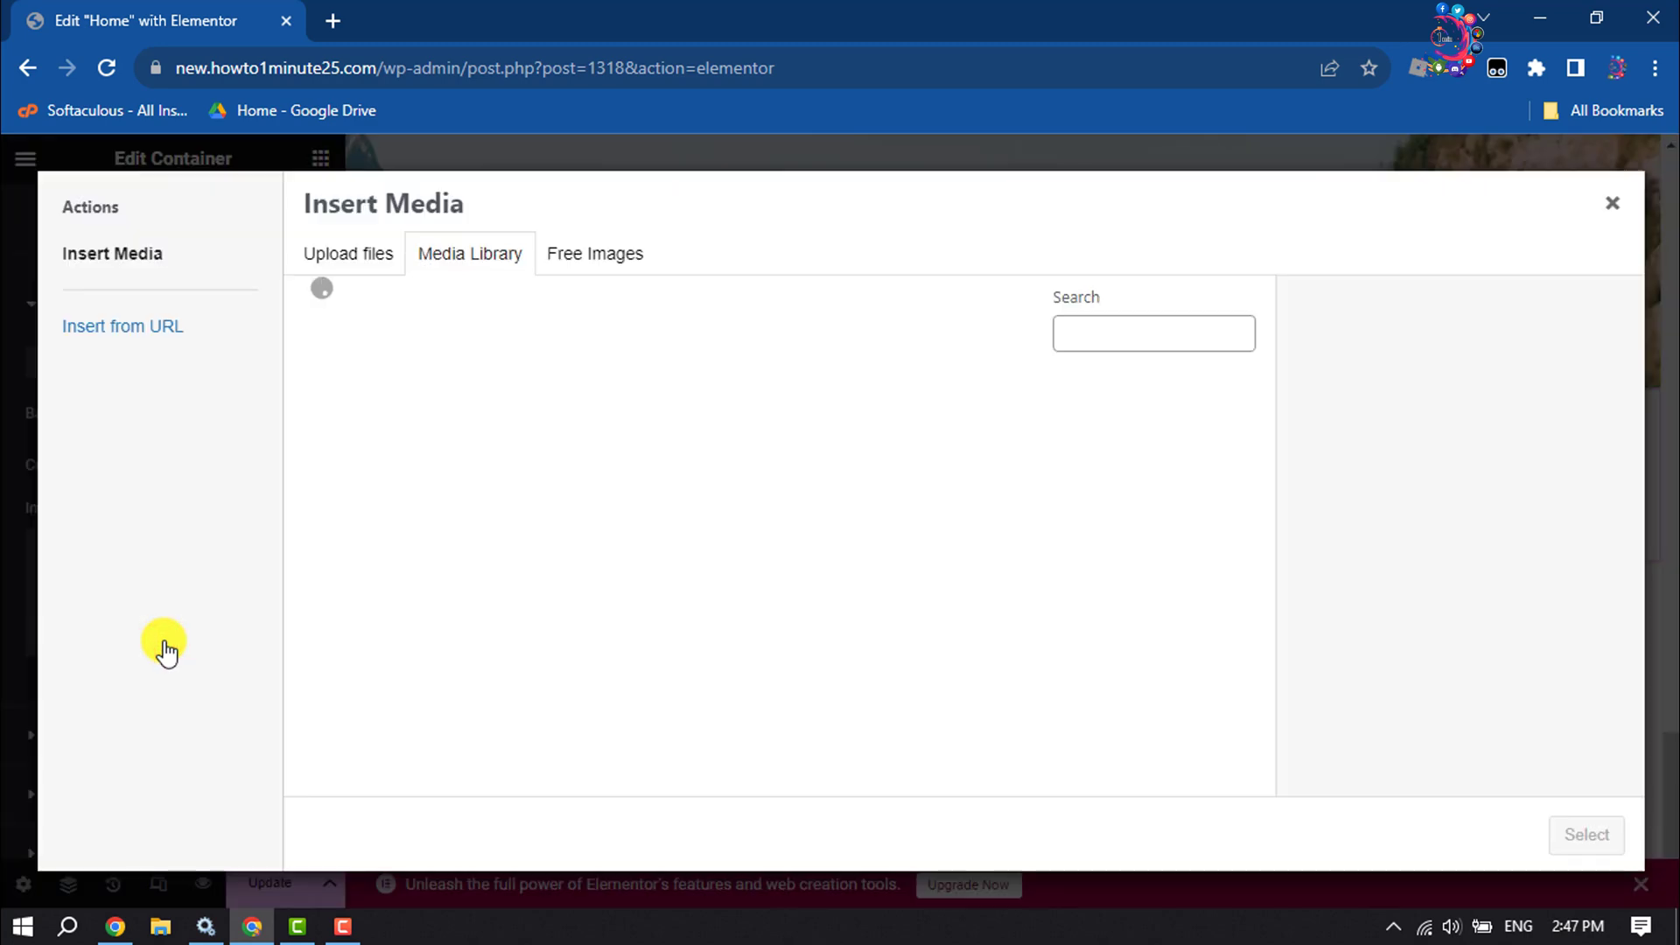
{"action": "scroll", "coordinate": [900, 617], "scroll_direction": "down", "scroll_amount": 1}
{"action": "scroll", "coordinate": [899, 616], "scroll_direction": "down", "scroll_amount": 3}
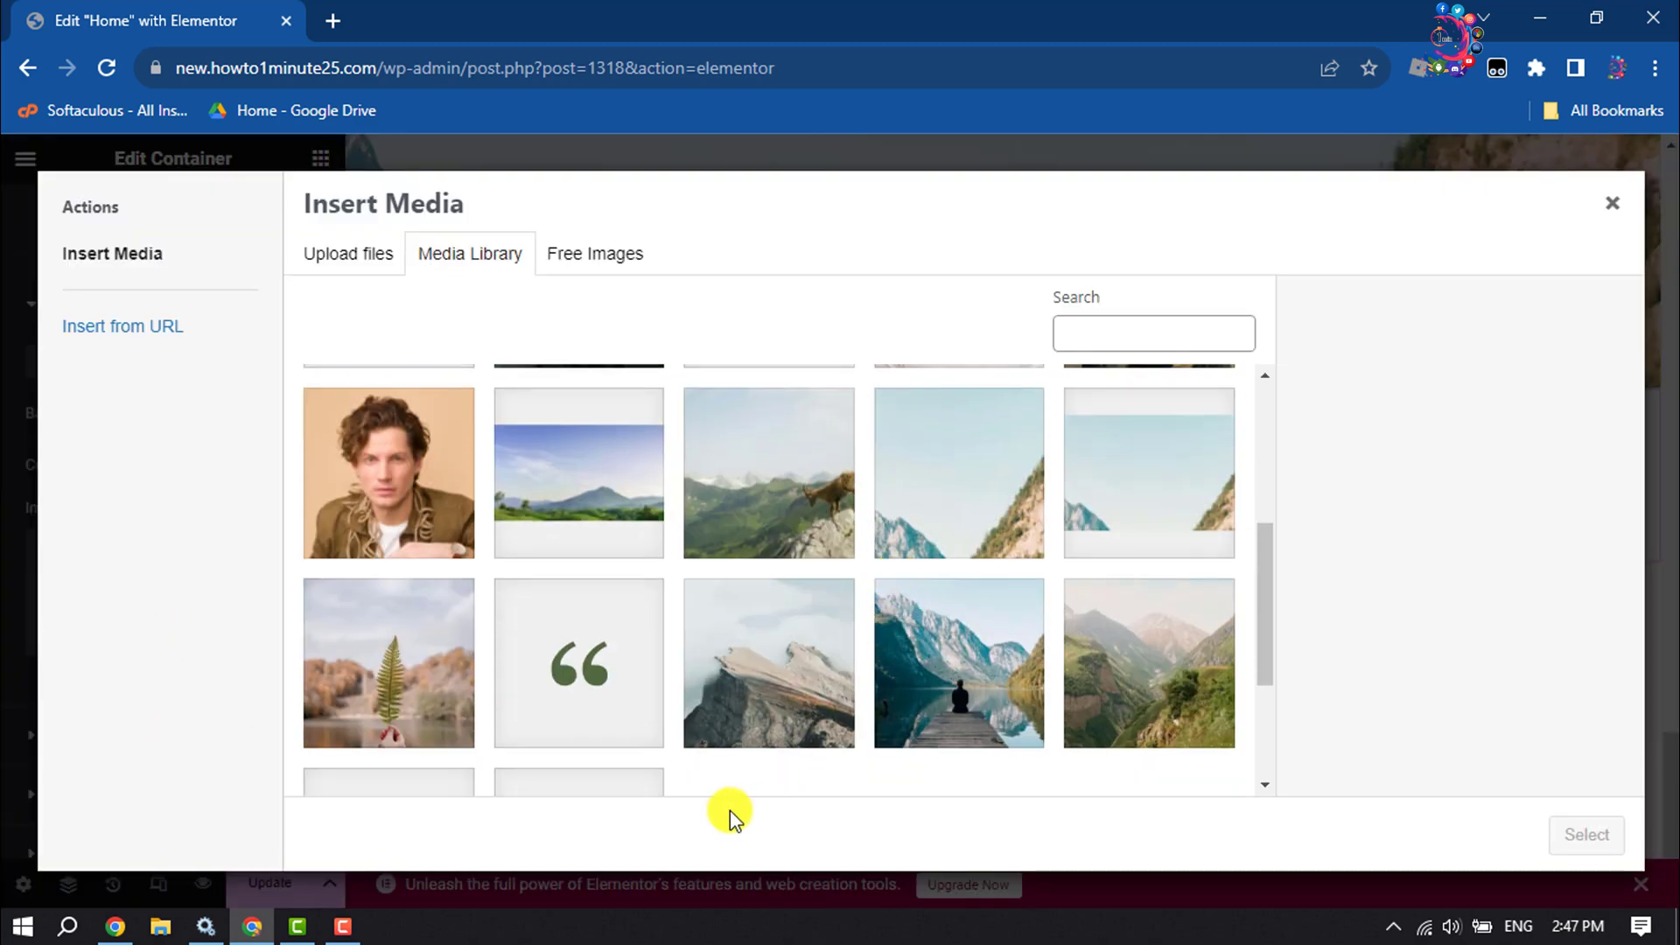
{"action": "left_click", "coordinate": [908, 691]}
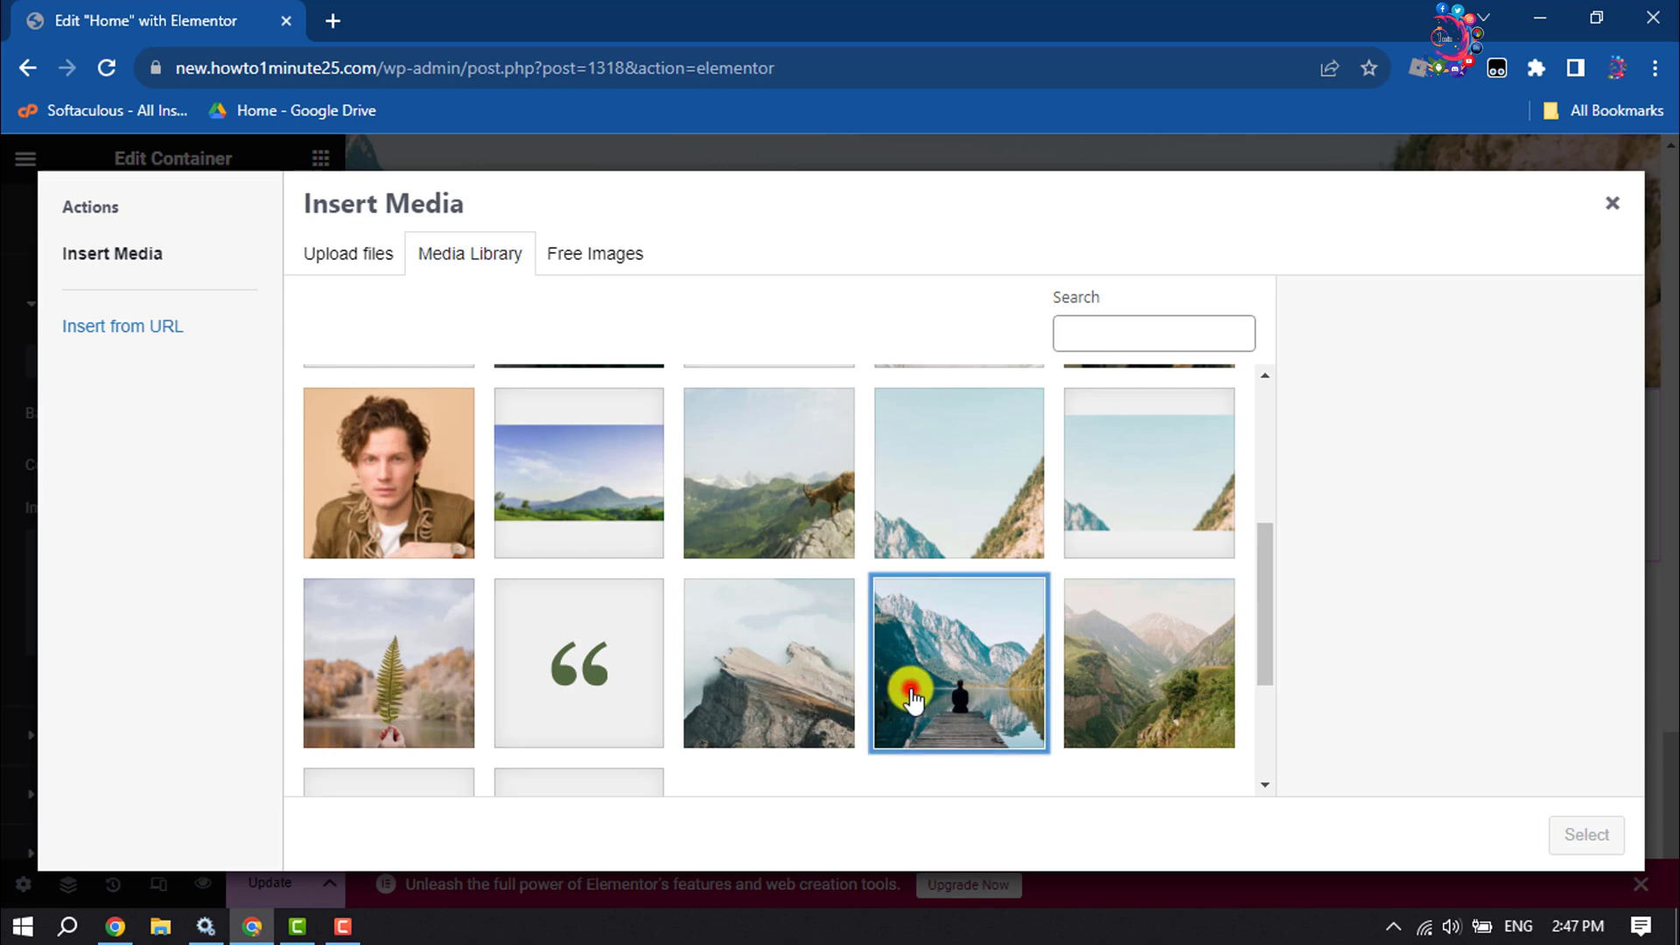
{"action": "left_click", "coordinate": [1566, 833]}
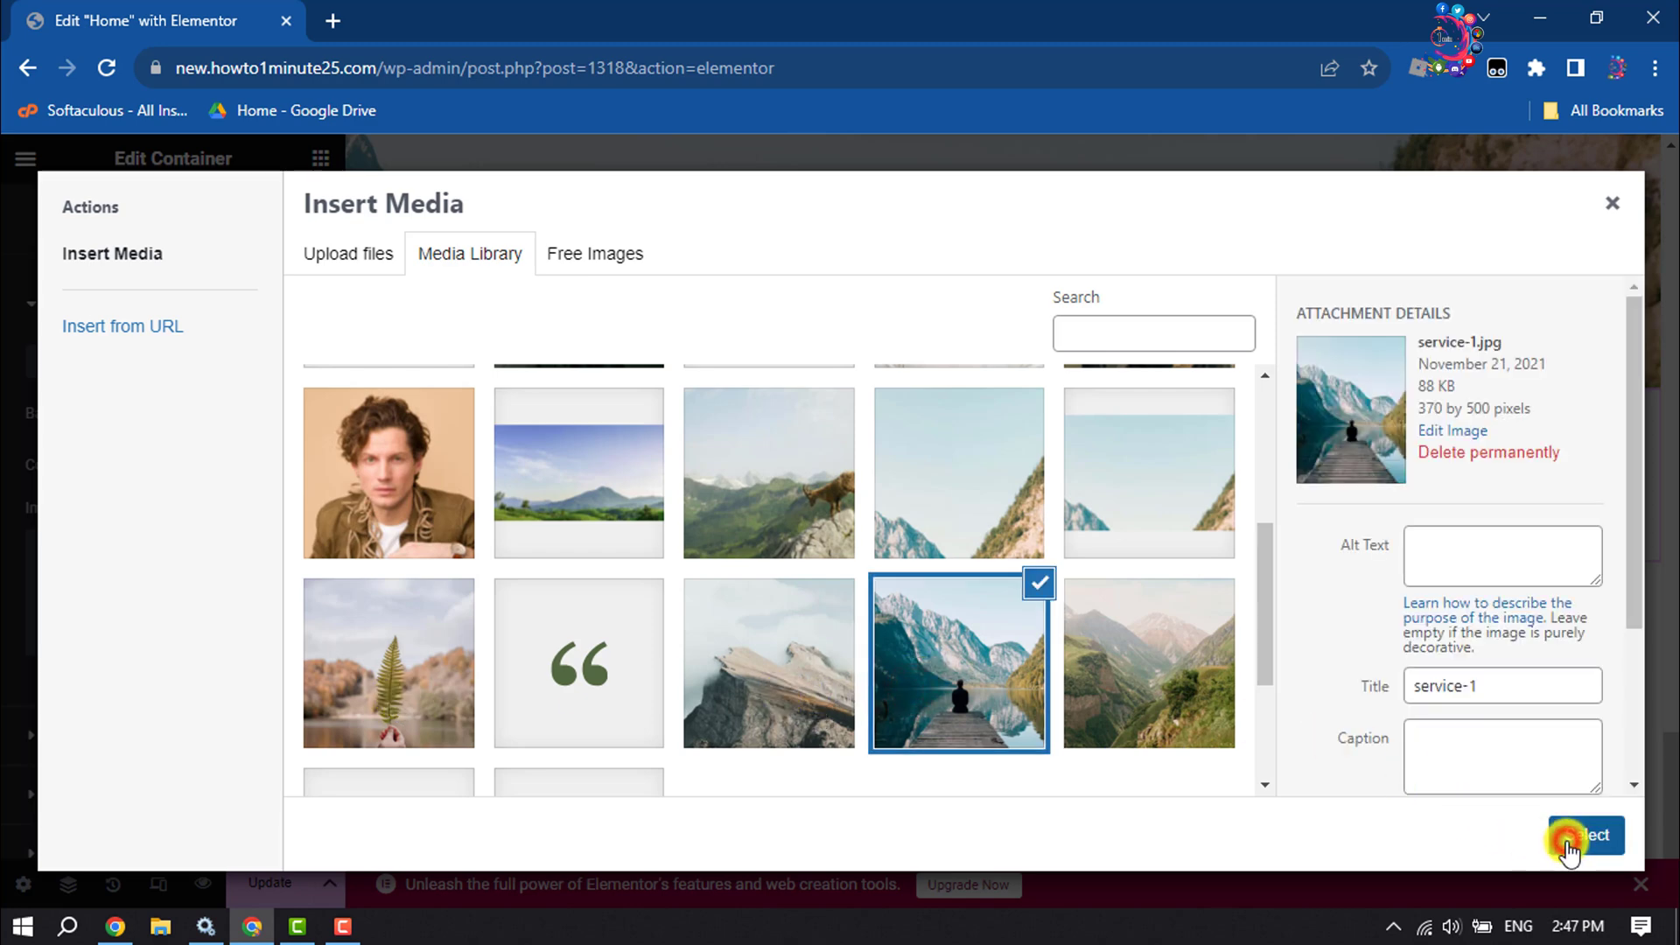
{"action": "scroll", "coordinate": [1001, 547], "scroll_direction": "down", "scroll_amount": 1}
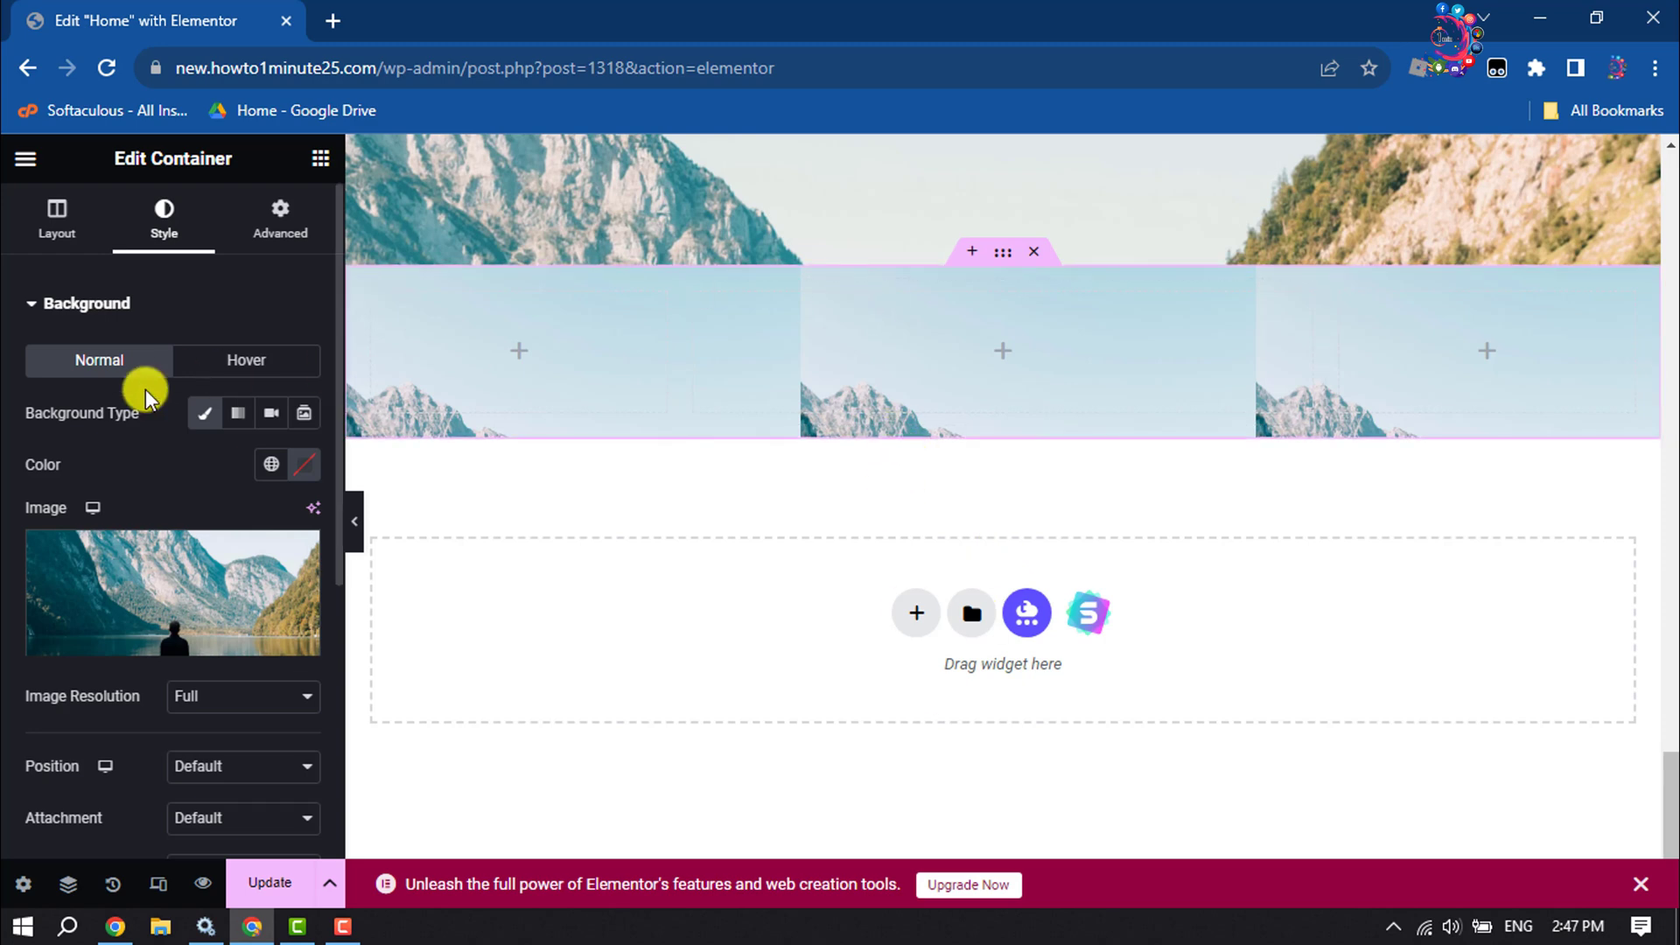
{"action": "scroll", "coordinate": [145, 407], "scroll_direction": "down", "scroll_amount": 1}
{"action": "scroll", "coordinate": [144, 407], "scroll_direction": "down", "scroll_amount": 1}
{"action": "scroll", "coordinate": [142, 403], "scroll_direction": "up", "scroll_amount": 2}
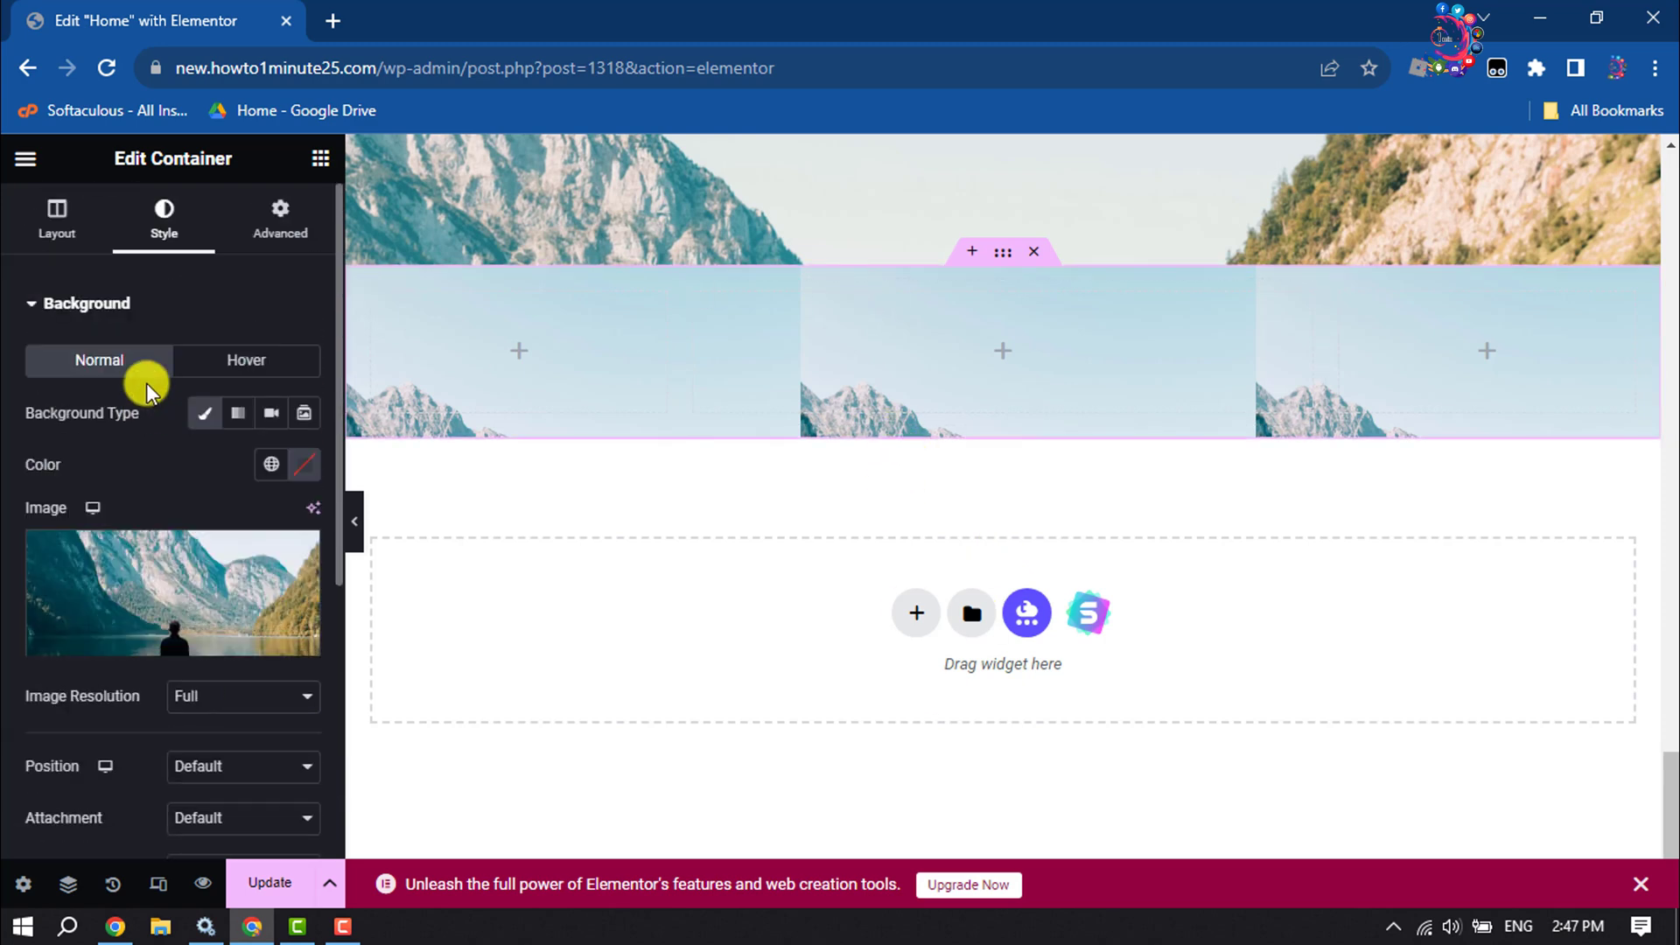
Step: Give the lake section a minimum height of 100 vh
{"action": "left_click", "coordinate": [49, 238]}
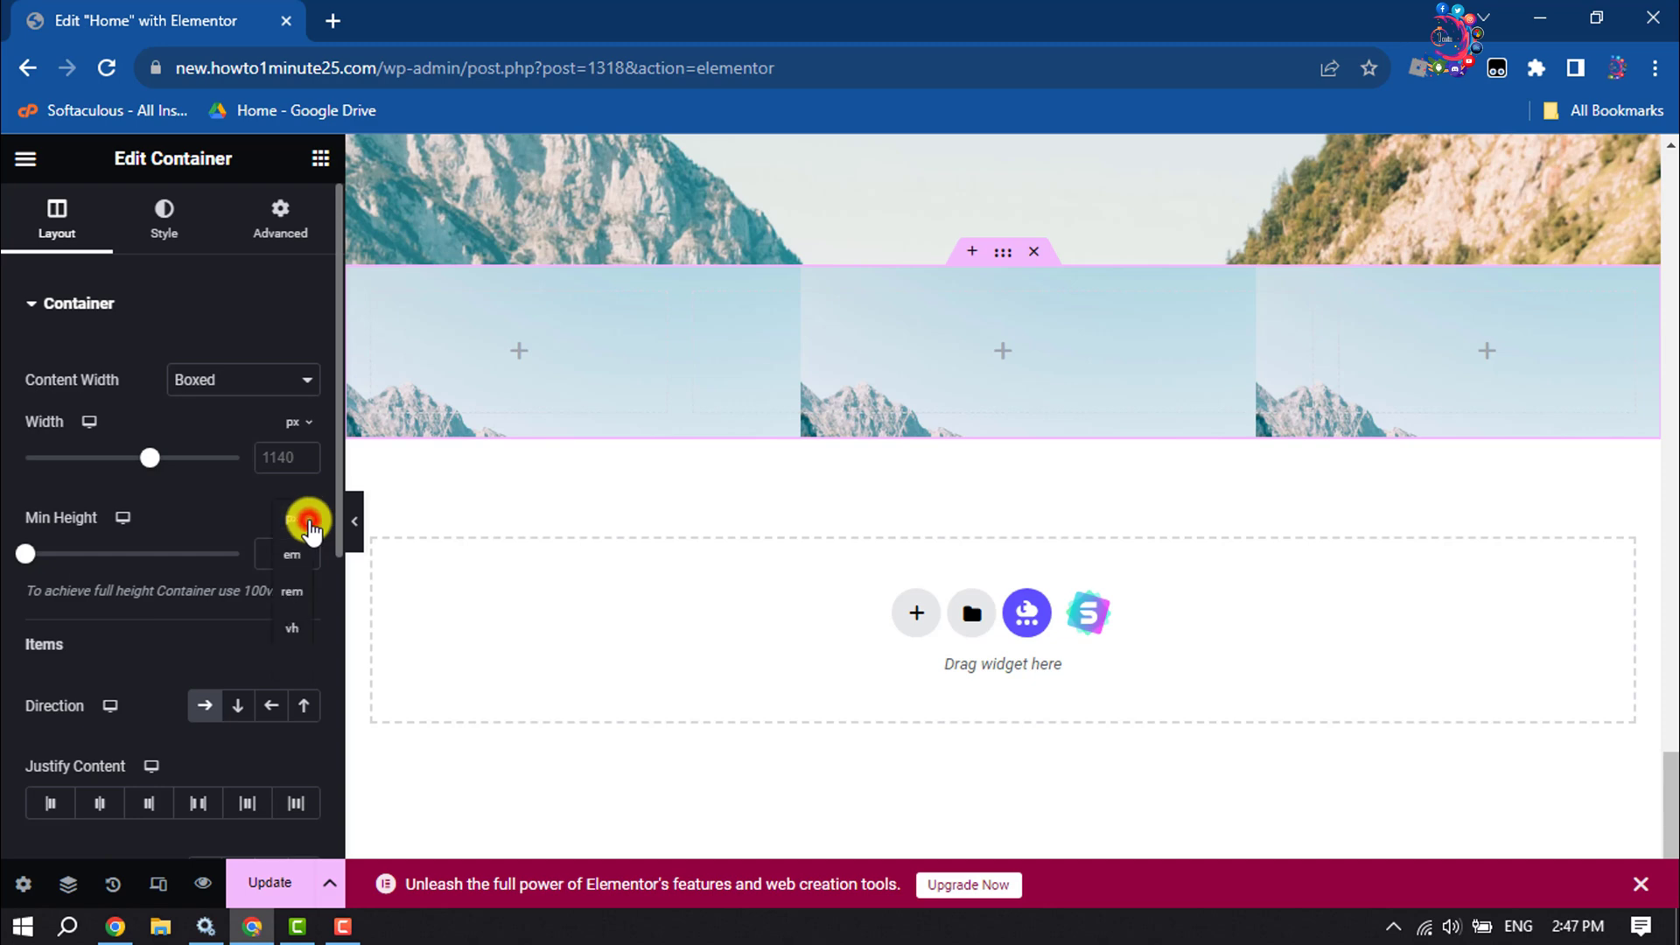
{"action": "left_click", "coordinate": [287, 630]}
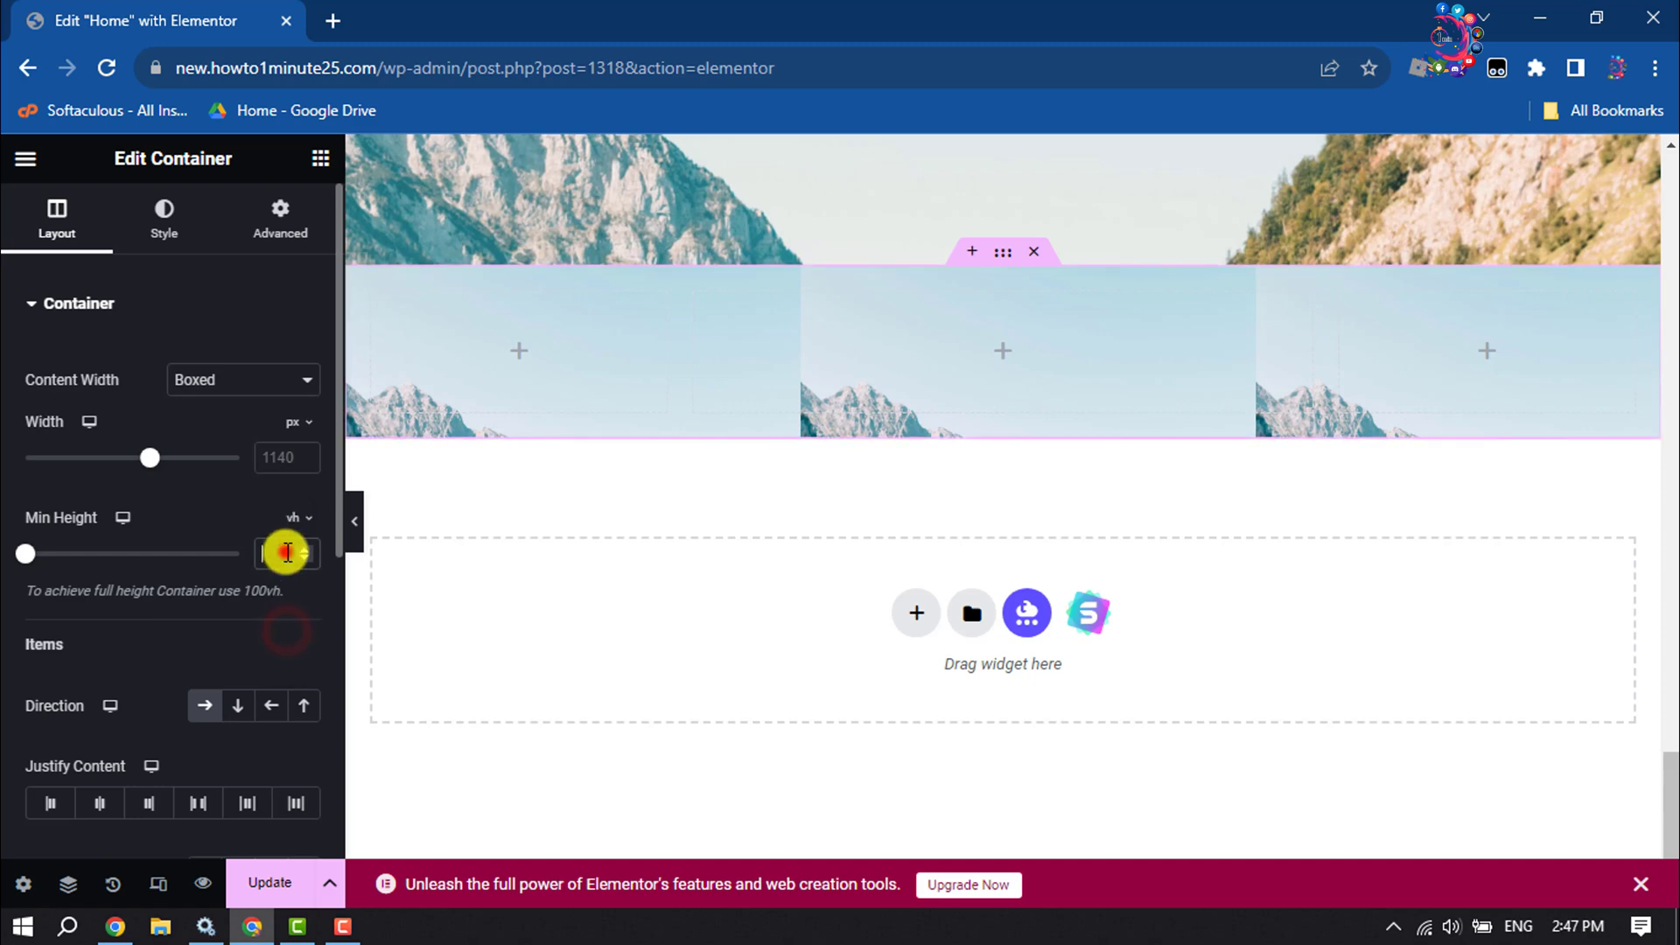
{"action": "left_click", "coordinate": [287, 552]}
{"action": "type", "text": "100"}
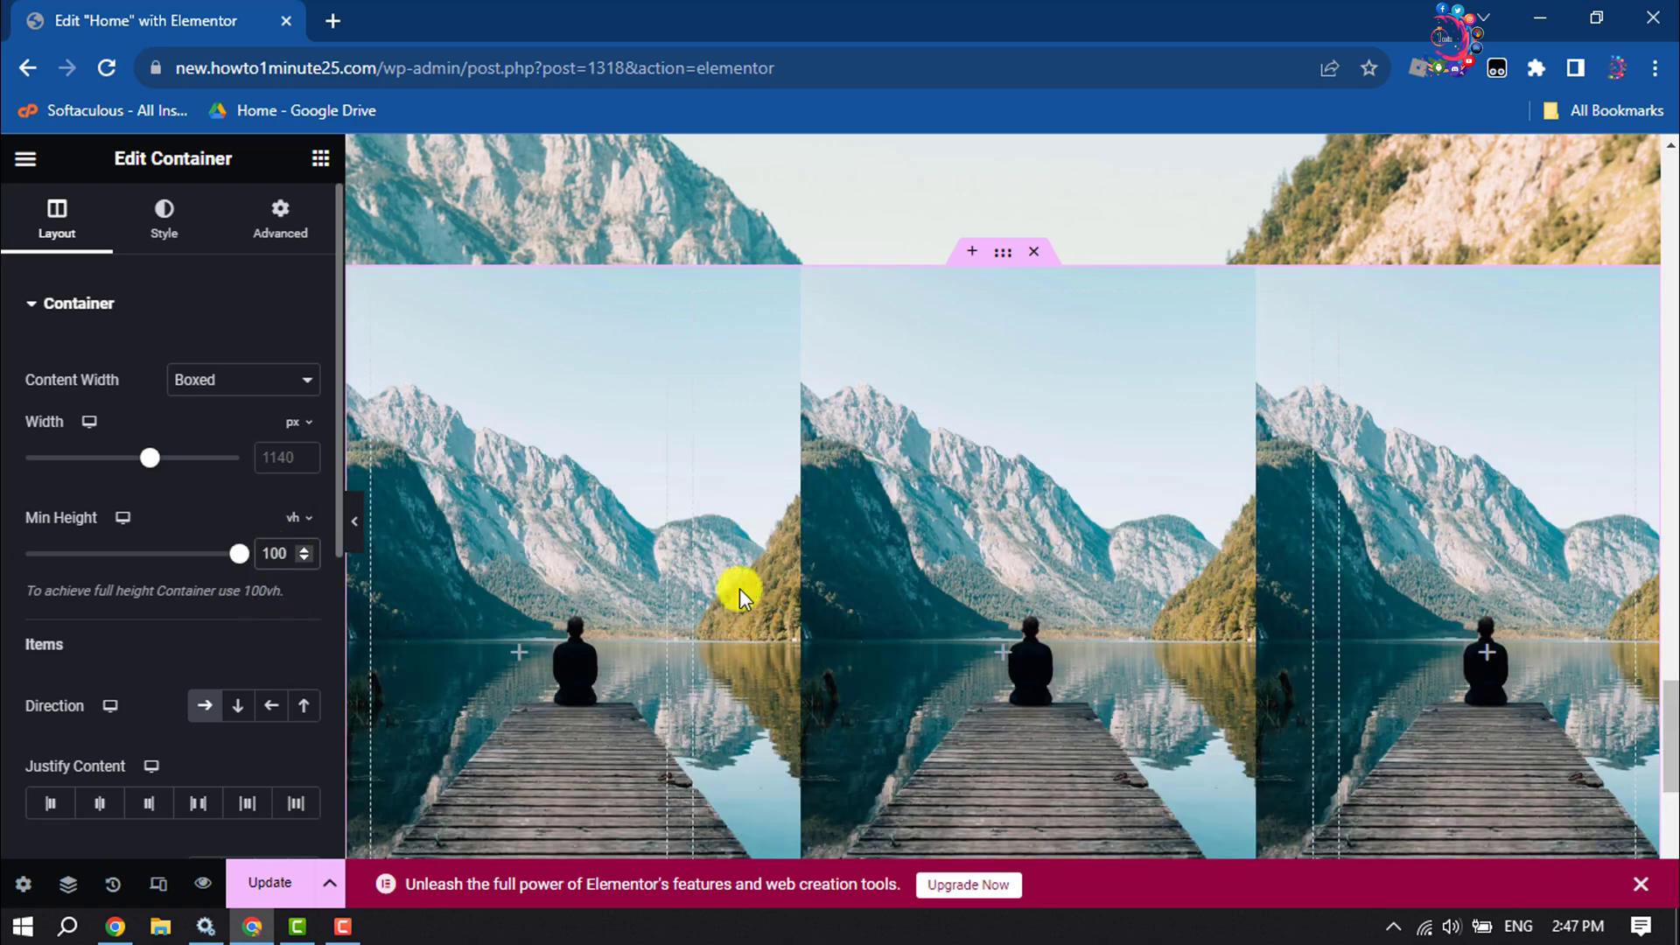
{"action": "scroll", "coordinate": [993, 567], "scroll_direction": "down", "scroll_amount": 3}
{"action": "scroll", "coordinate": [994, 570], "scroll_direction": "up", "scroll_amount": 4}
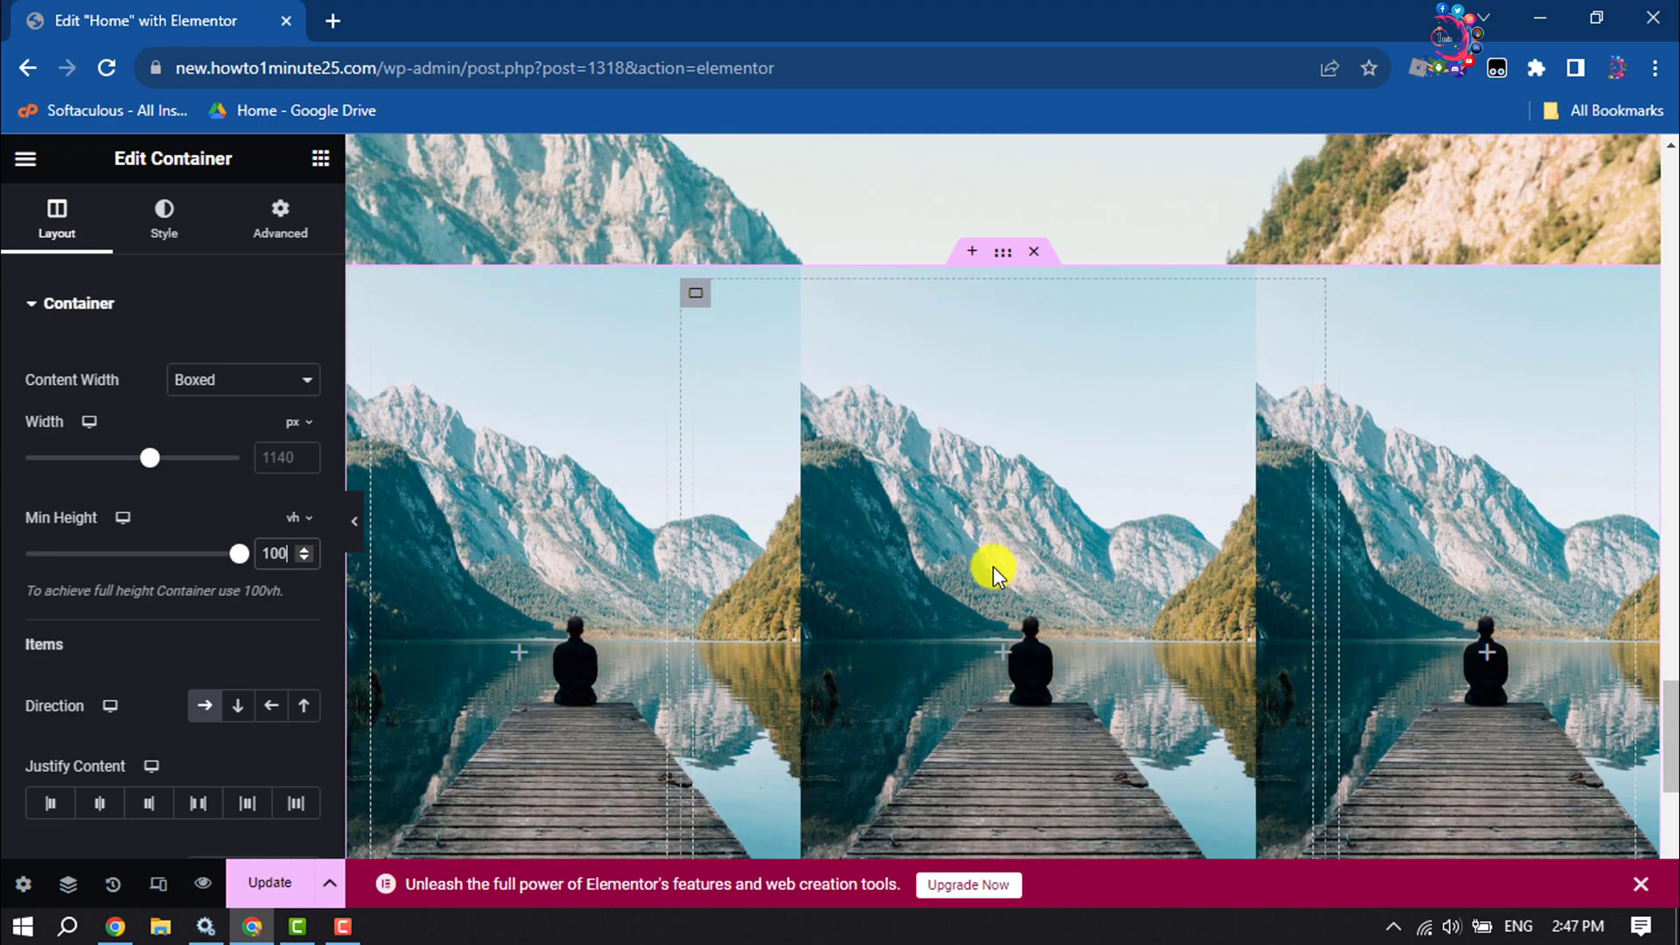
Step: Reload the editor, cancel the 'Leave site?' prompt, and show the Elements panel
{"action": "key", "text": "F5"}
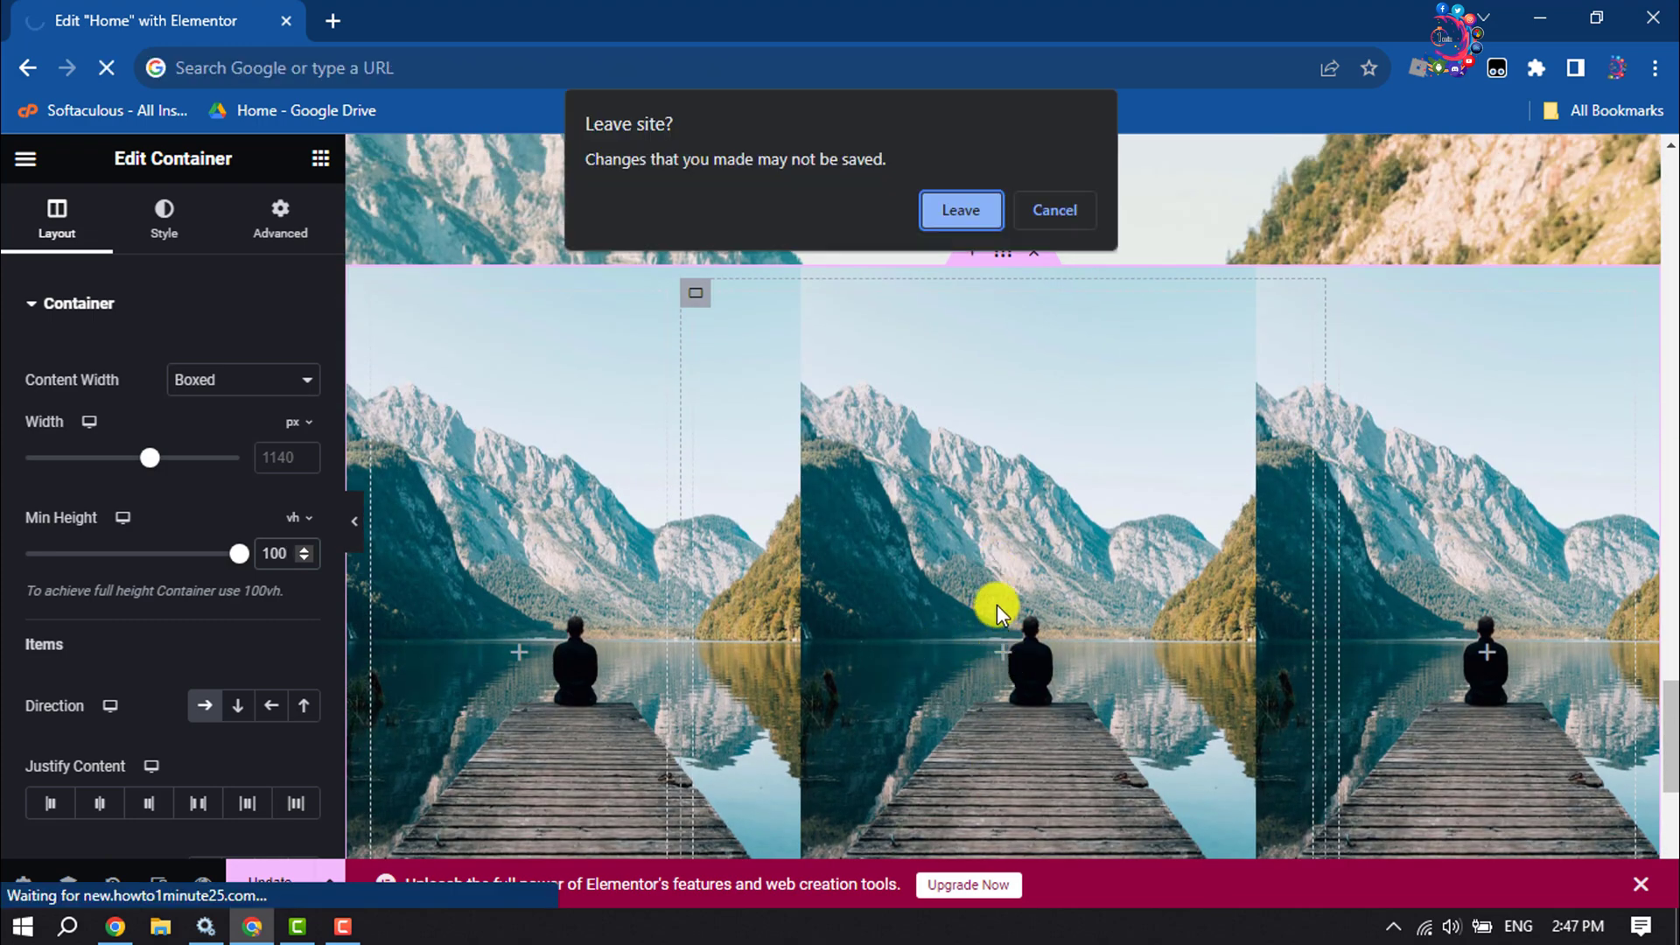
{"action": "left_click", "coordinate": [1056, 213]}
{"action": "left_click", "coordinate": [1004, 660]}
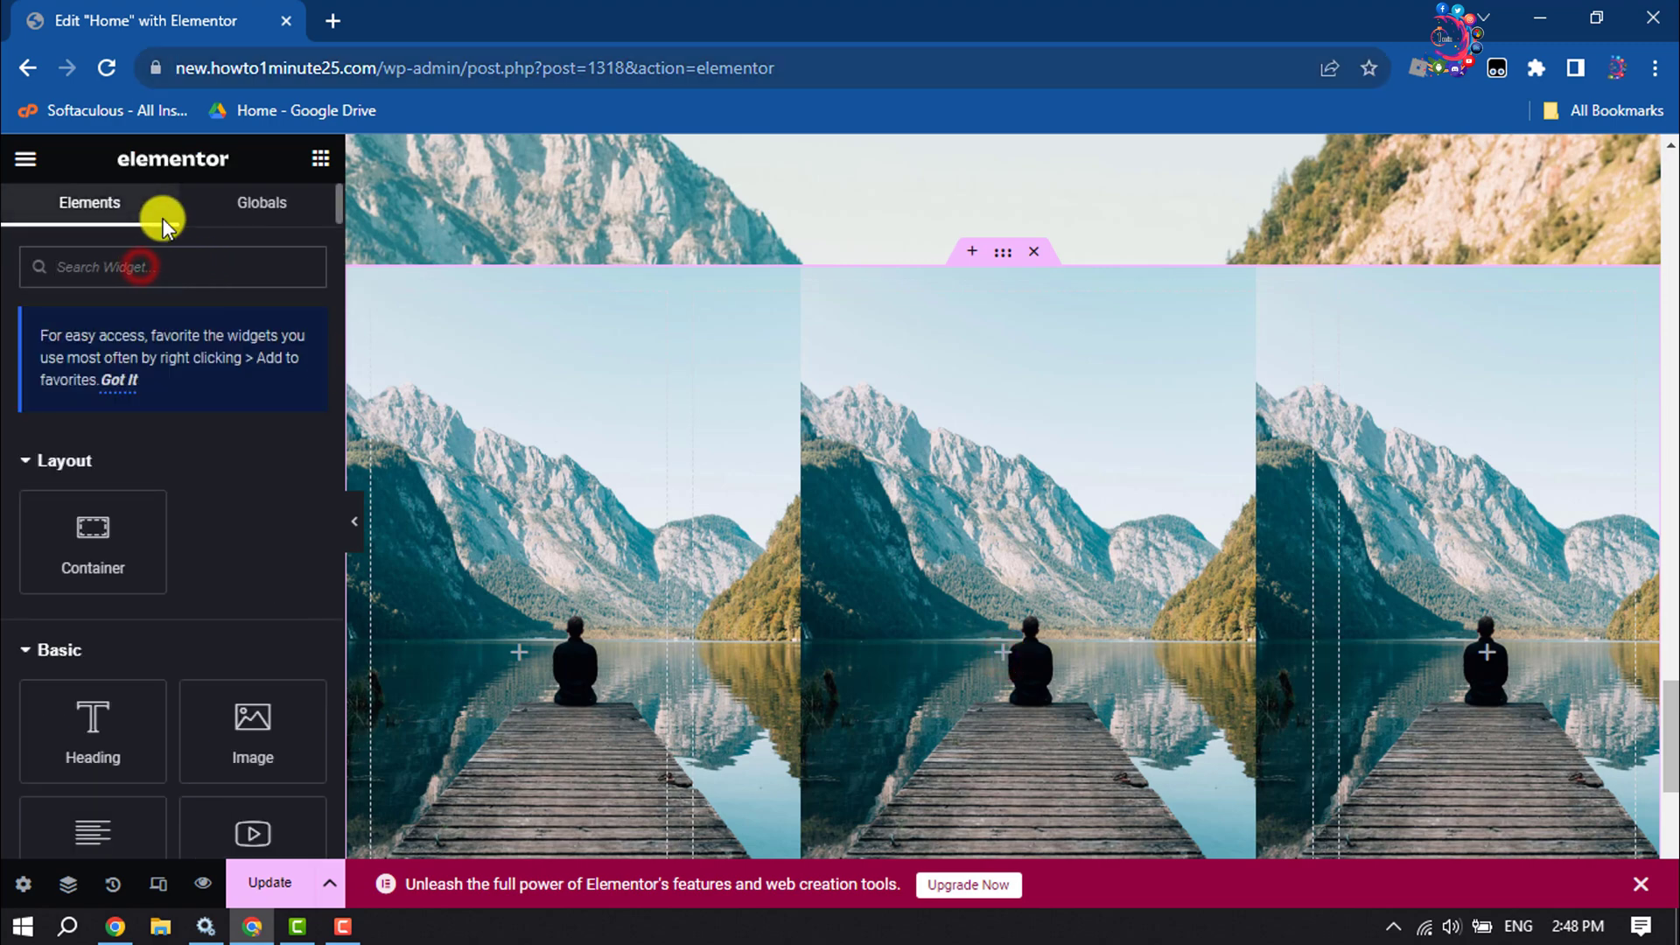
Step: Drop a Contact Form 7 widget into the middle column and select Contact form 1
{"action": "type", "text": "contact f"}
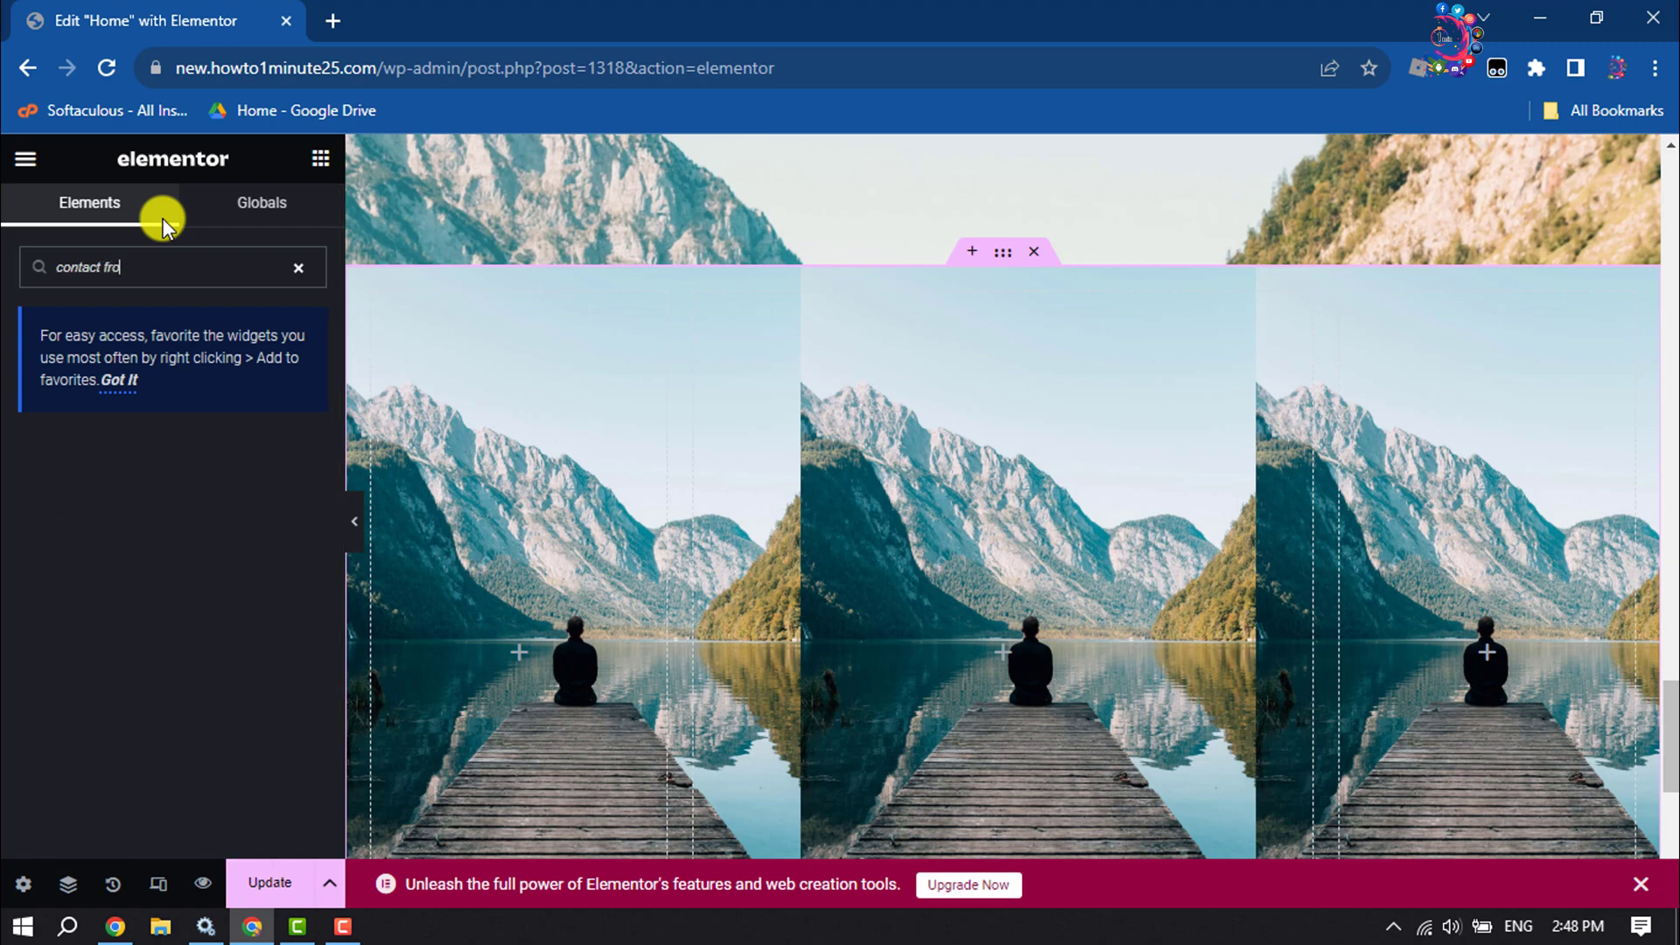
{"action": "type", "text": "orm 7"}
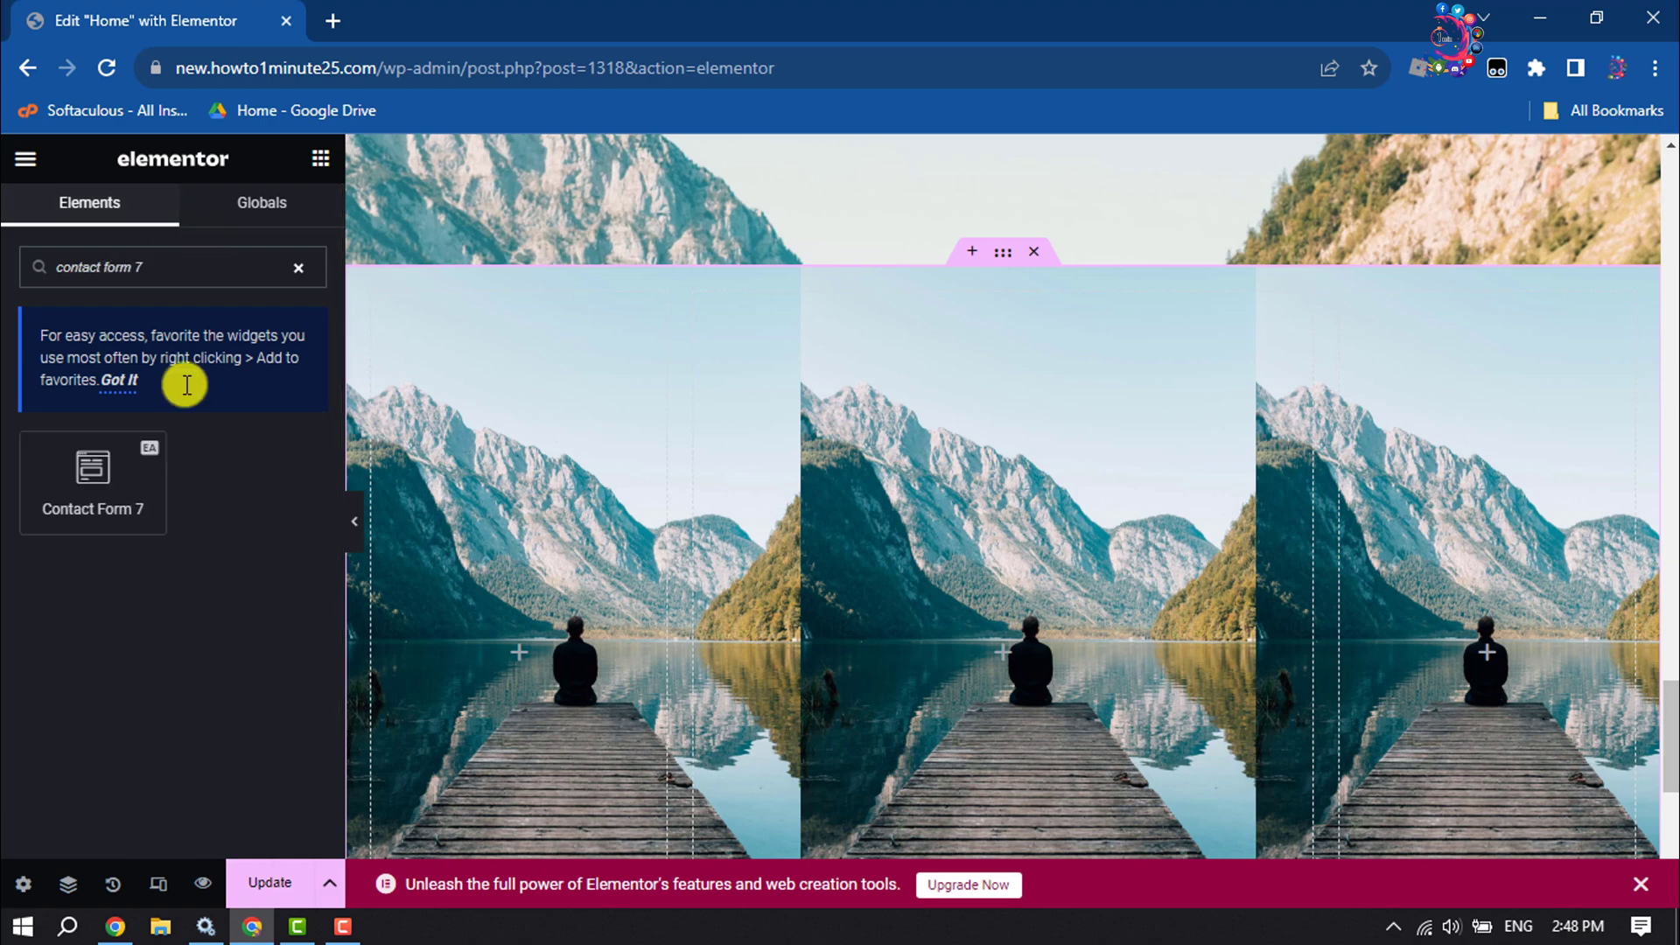
{"action": "left_click_drag", "start_coordinate": [79, 487], "coordinate": [1011, 651]}
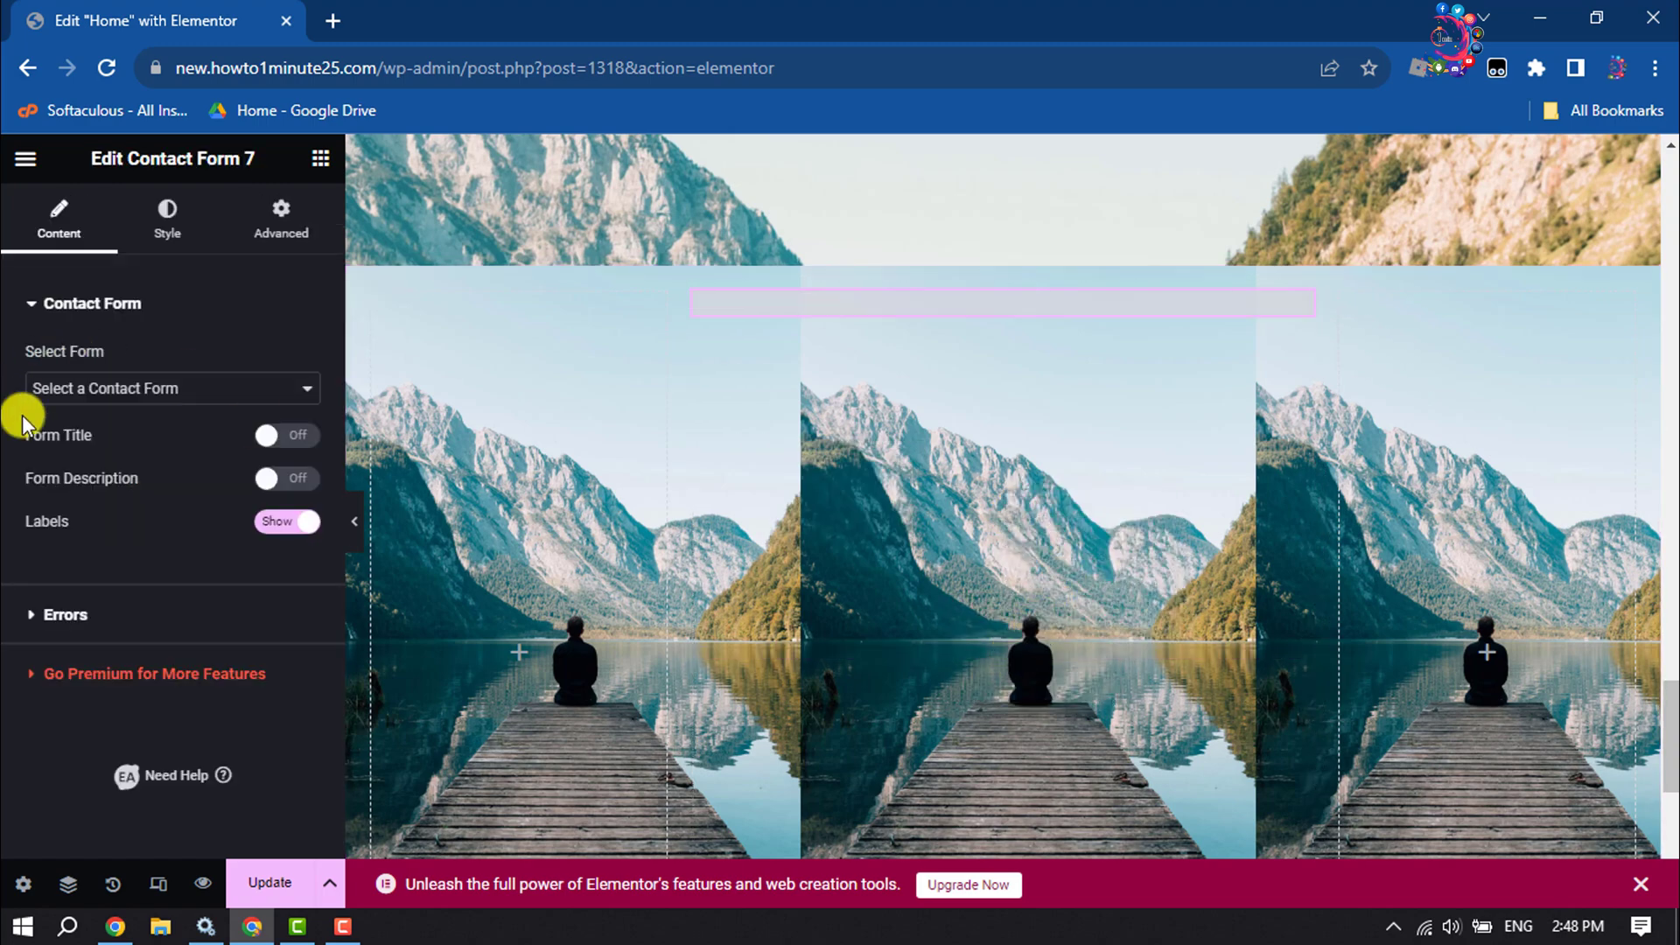
{"action": "left_click", "coordinate": [102, 387]}
{"action": "left_click", "coordinate": [81, 433]}
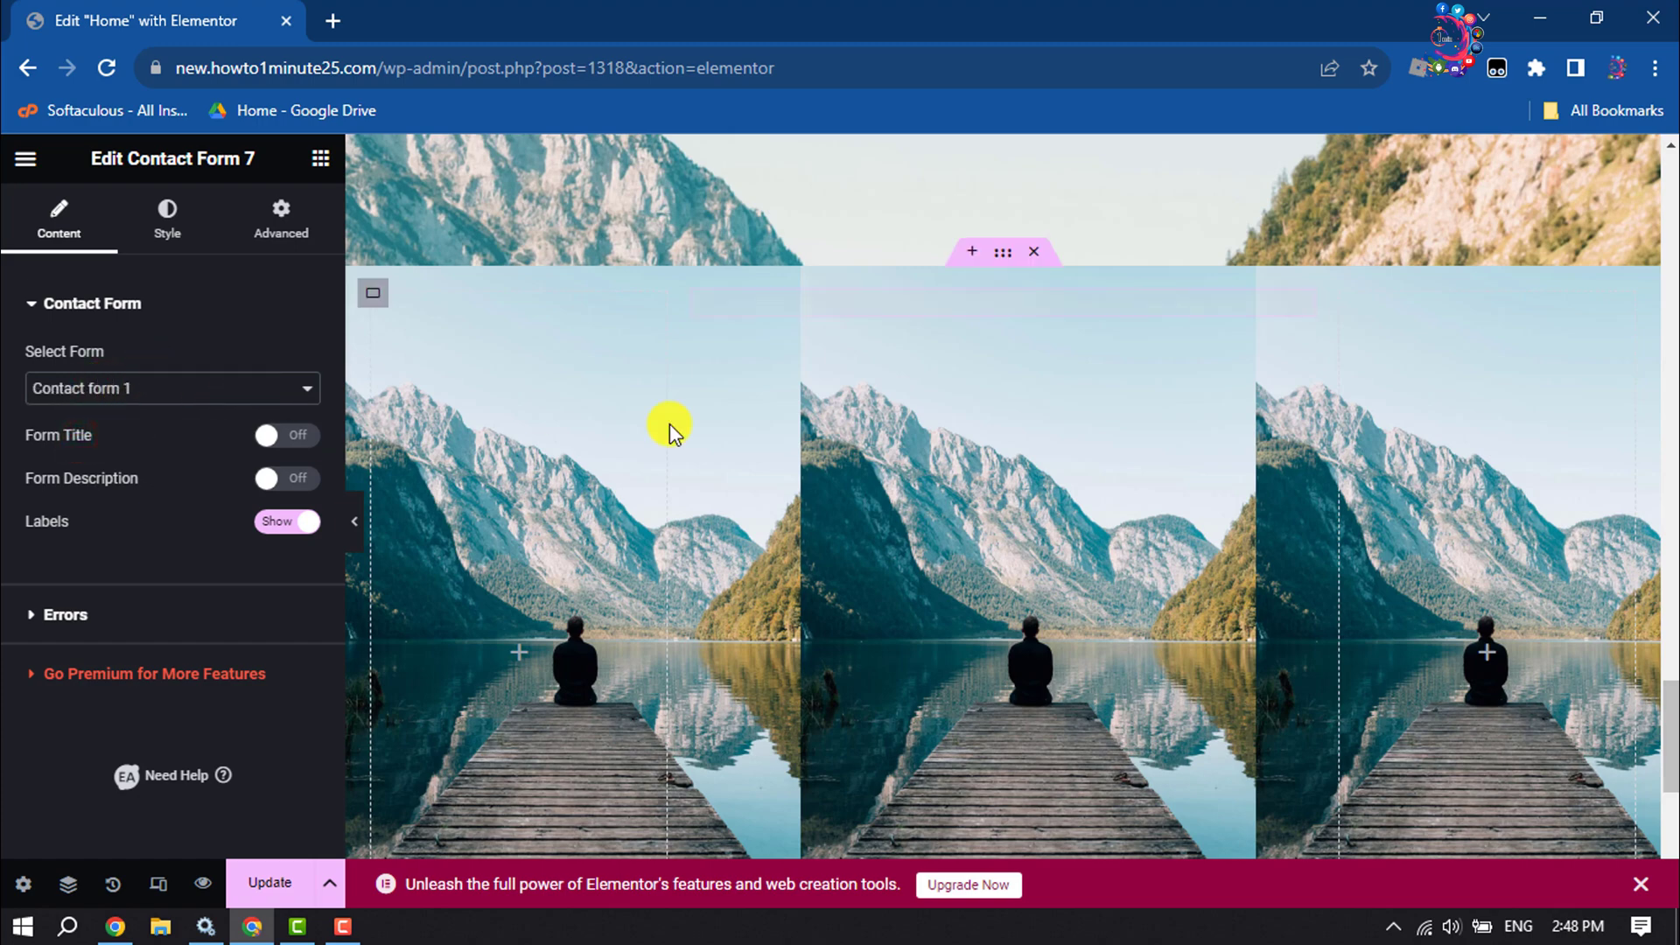
{"action": "scroll", "coordinate": [1006, 619], "scroll_direction": "down", "scroll_amount": 3}
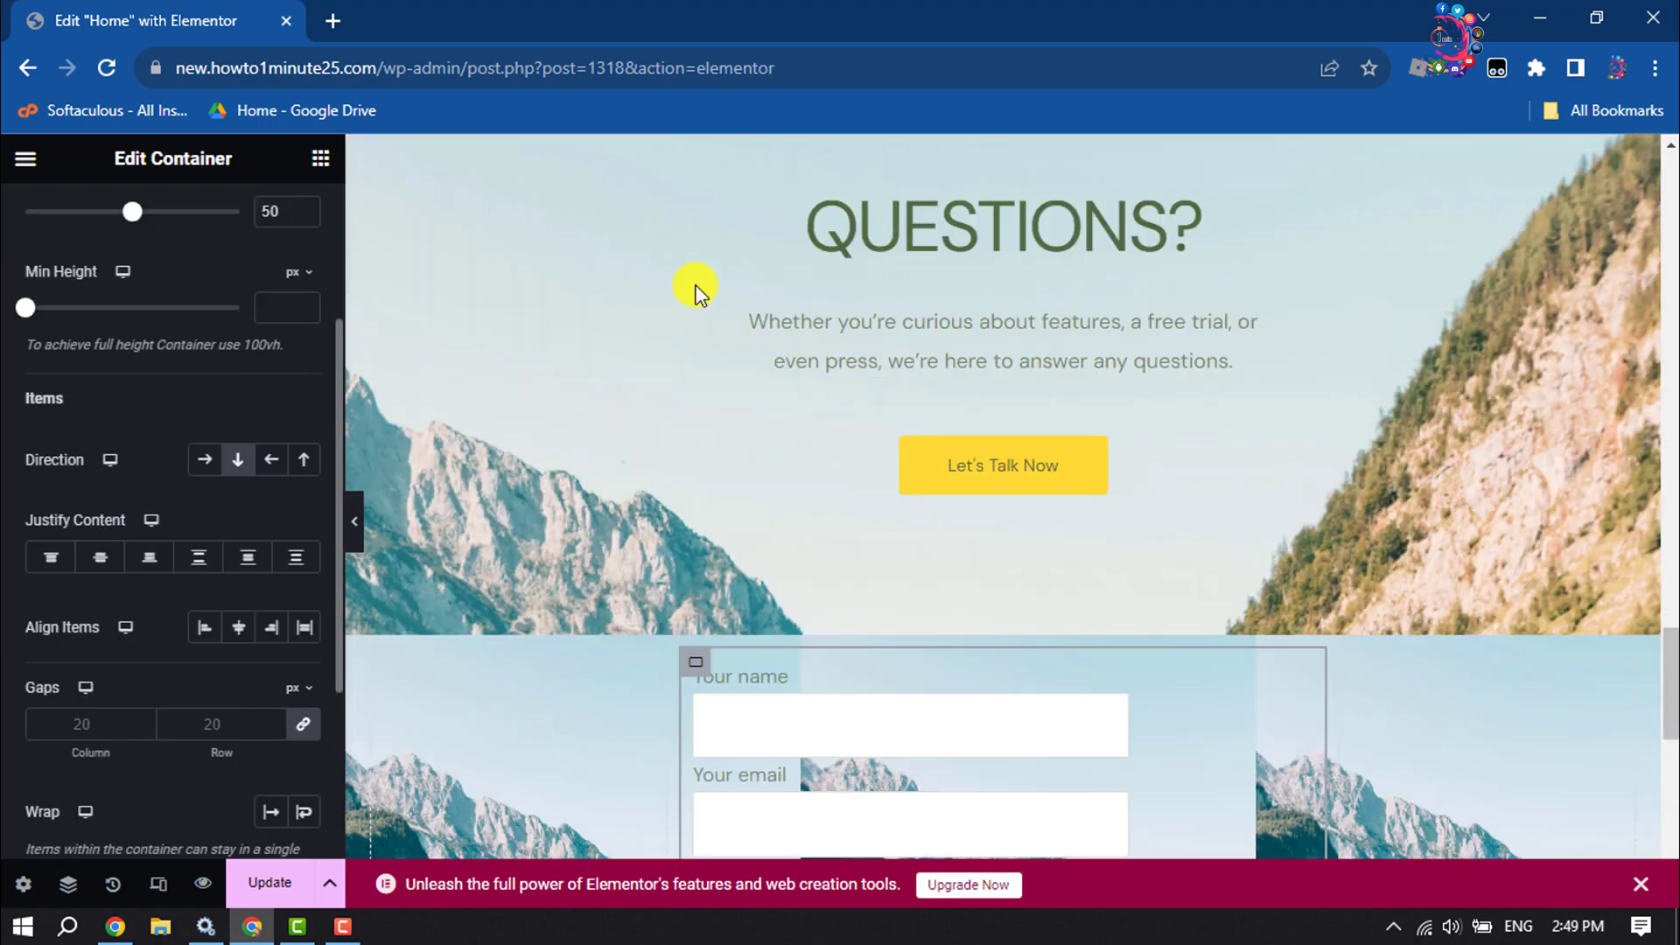
{"action": "scroll", "coordinate": [696, 289], "scroll_direction": "down", "scroll_amount": 4}
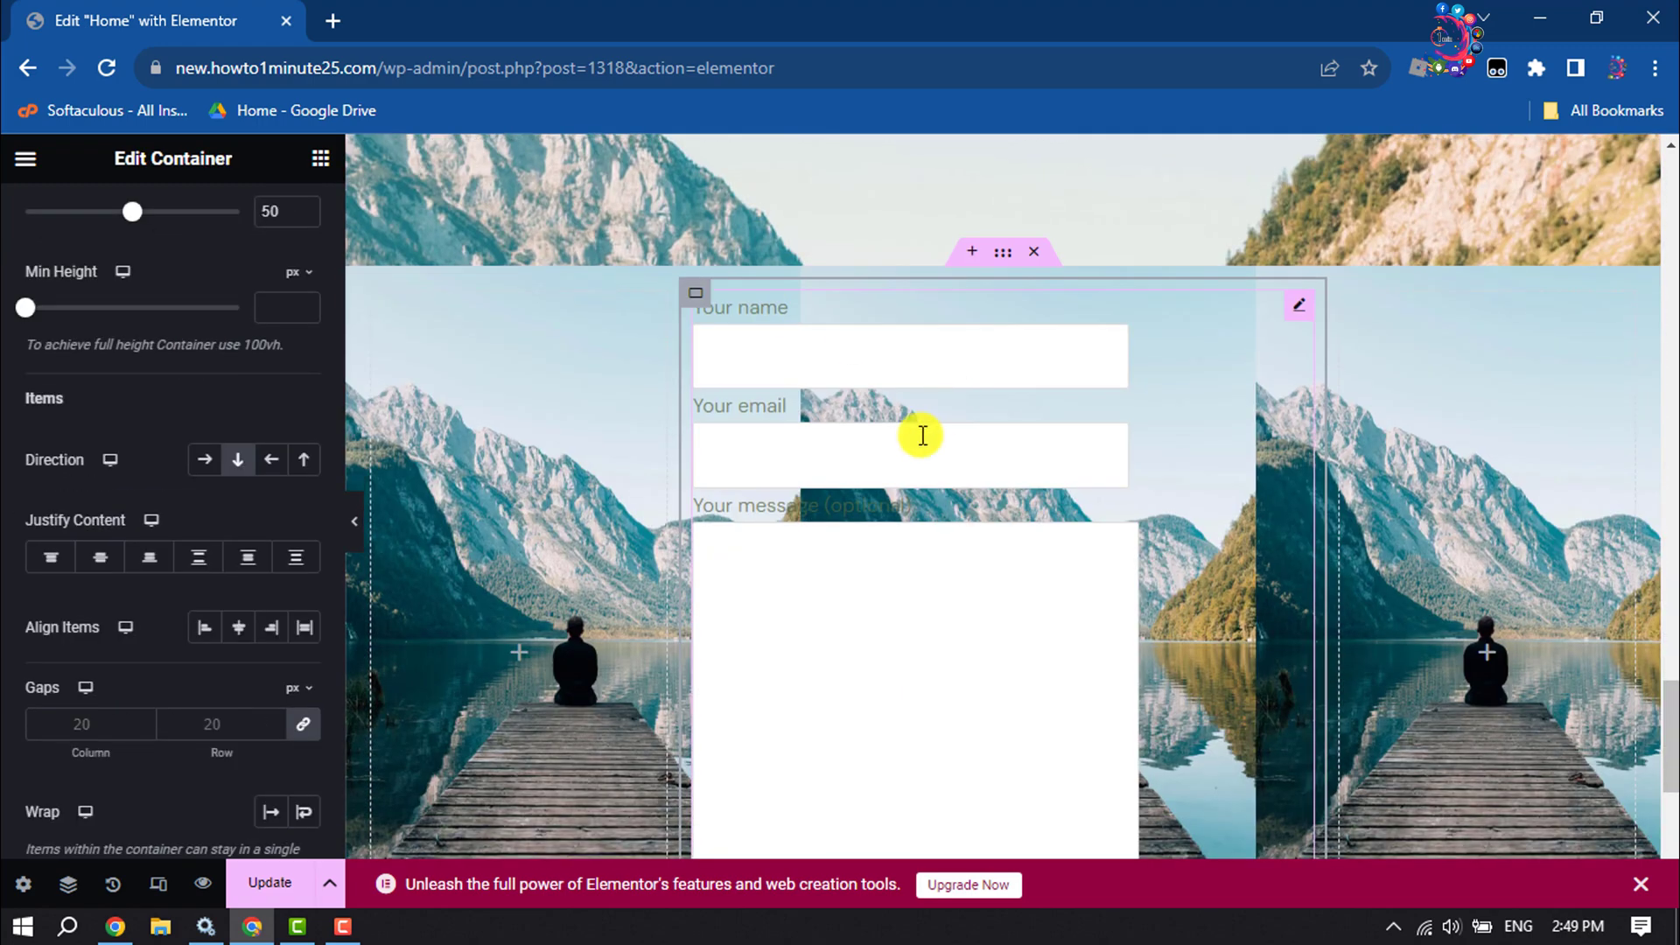
Step: Set the form container's Align Items to Center
{"action": "left_click", "coordinate": [696, 294]}
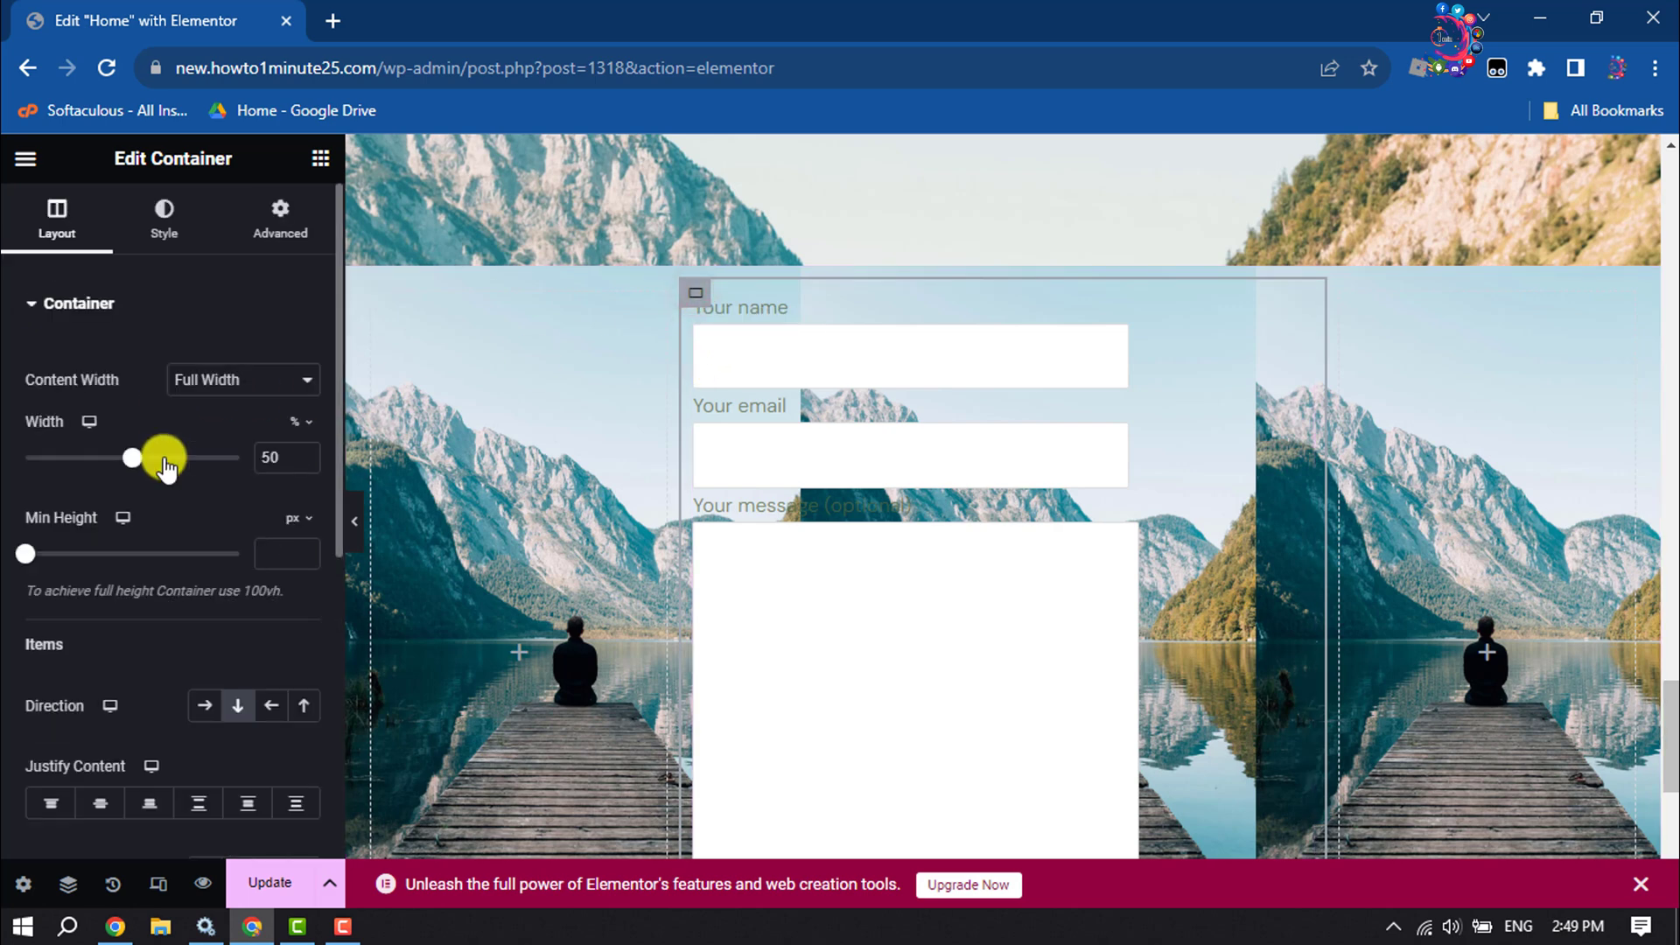
{"action": "left_click", "coordinate": [60, 234]}
{"action": "scroll", "coordinate": [168, 406], "scroll_direction": "down", "scroll_amount": 4}
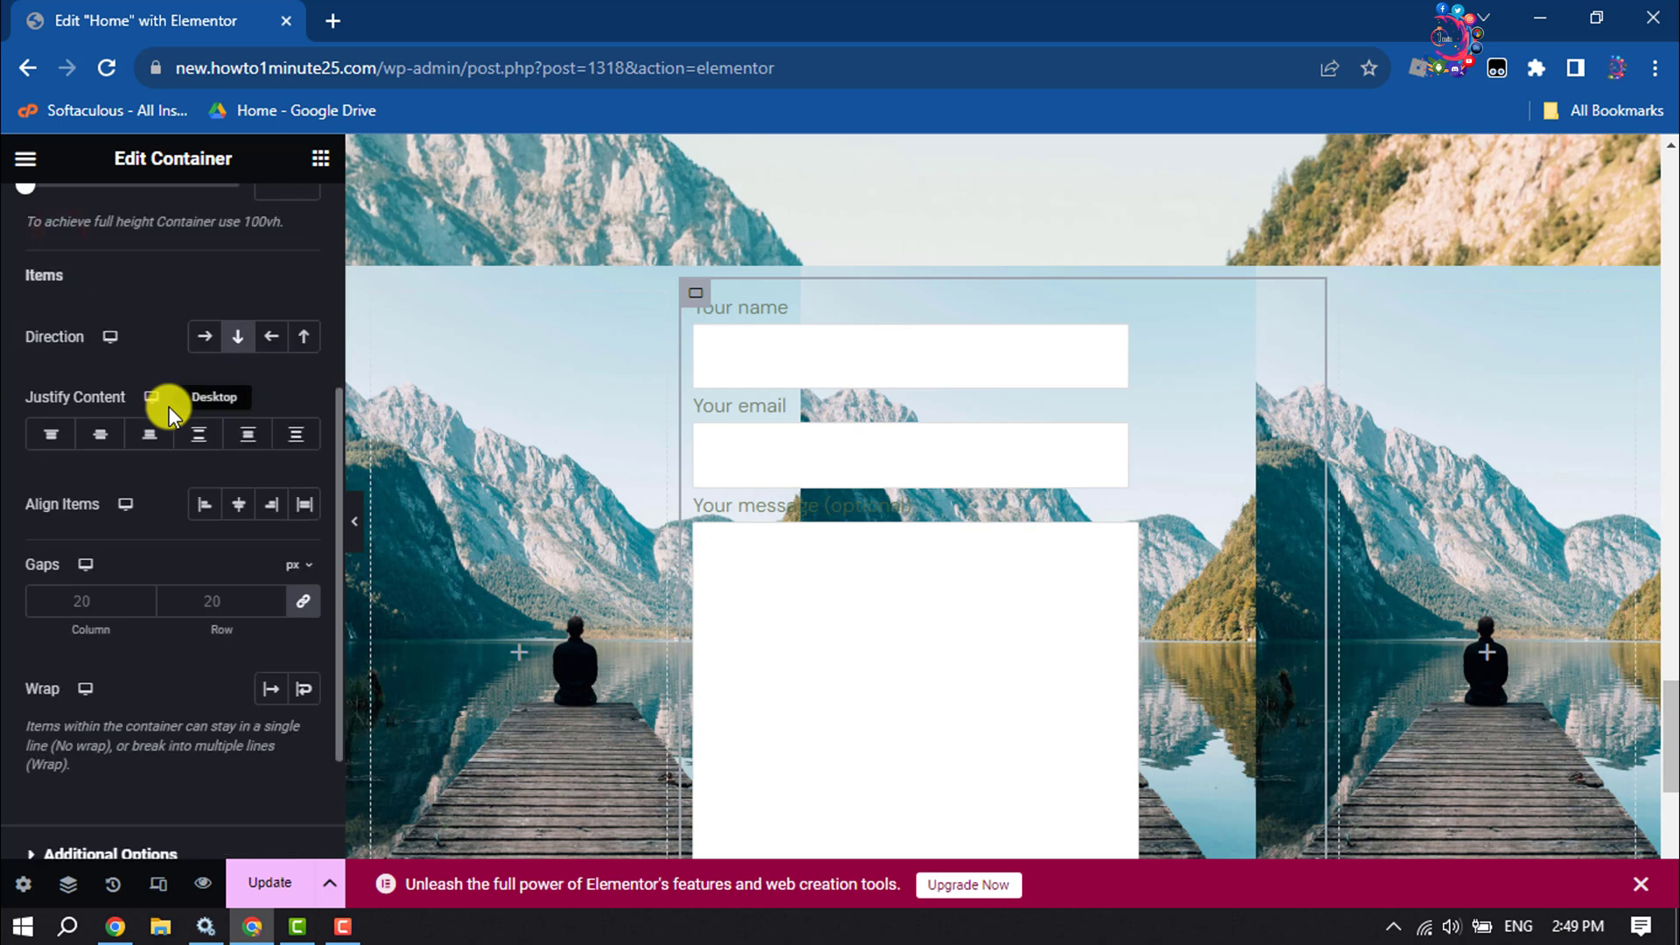
{"action": "left_click", "coordinate": [242, 505]}
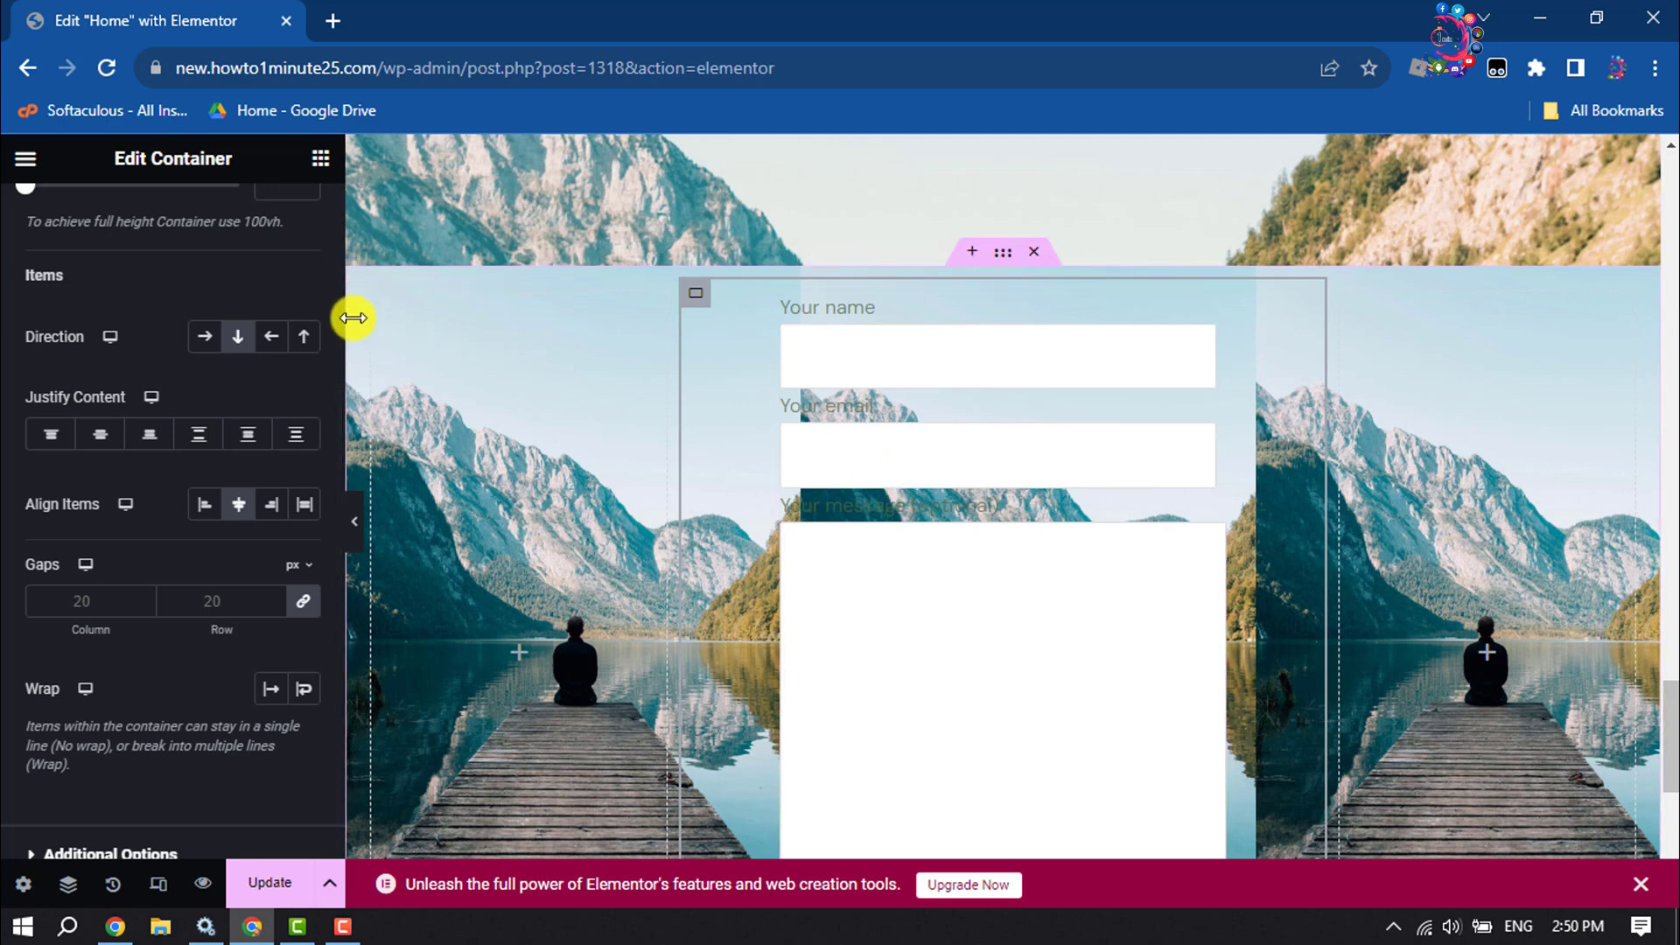
Step: Add a classic black (#000000) background overlay at 0.65 opacity to the lake section
{"action": "left_click", "coordinate": [1001, 253]}
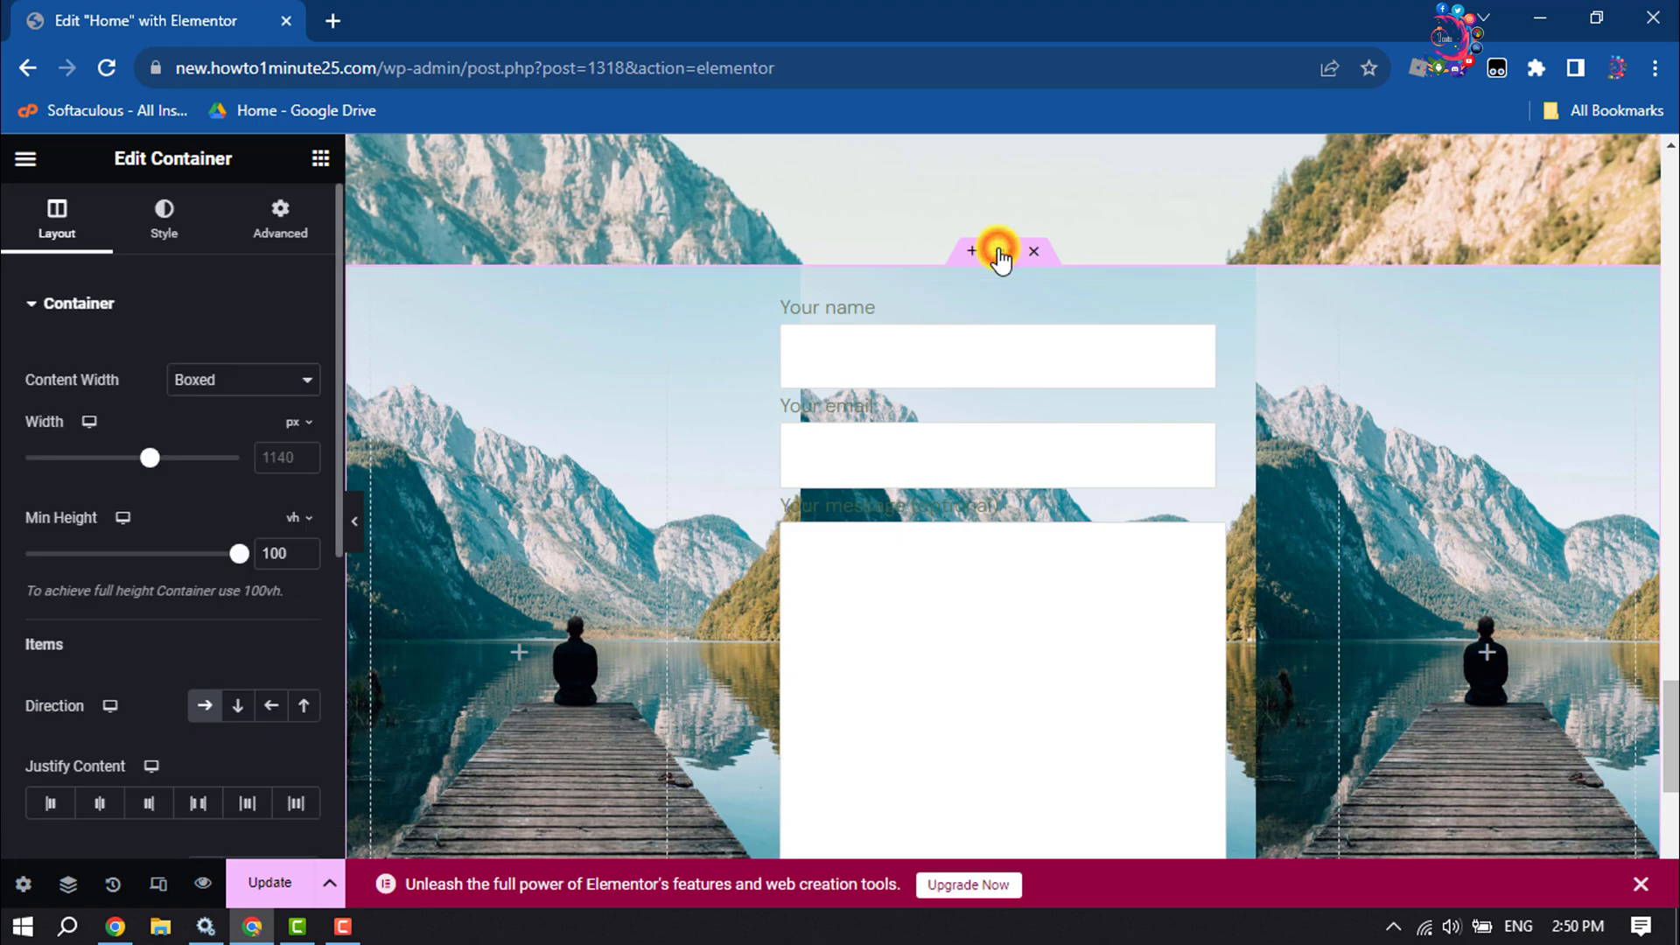
{"action": "left_click", "coordinate": [170, 233]}
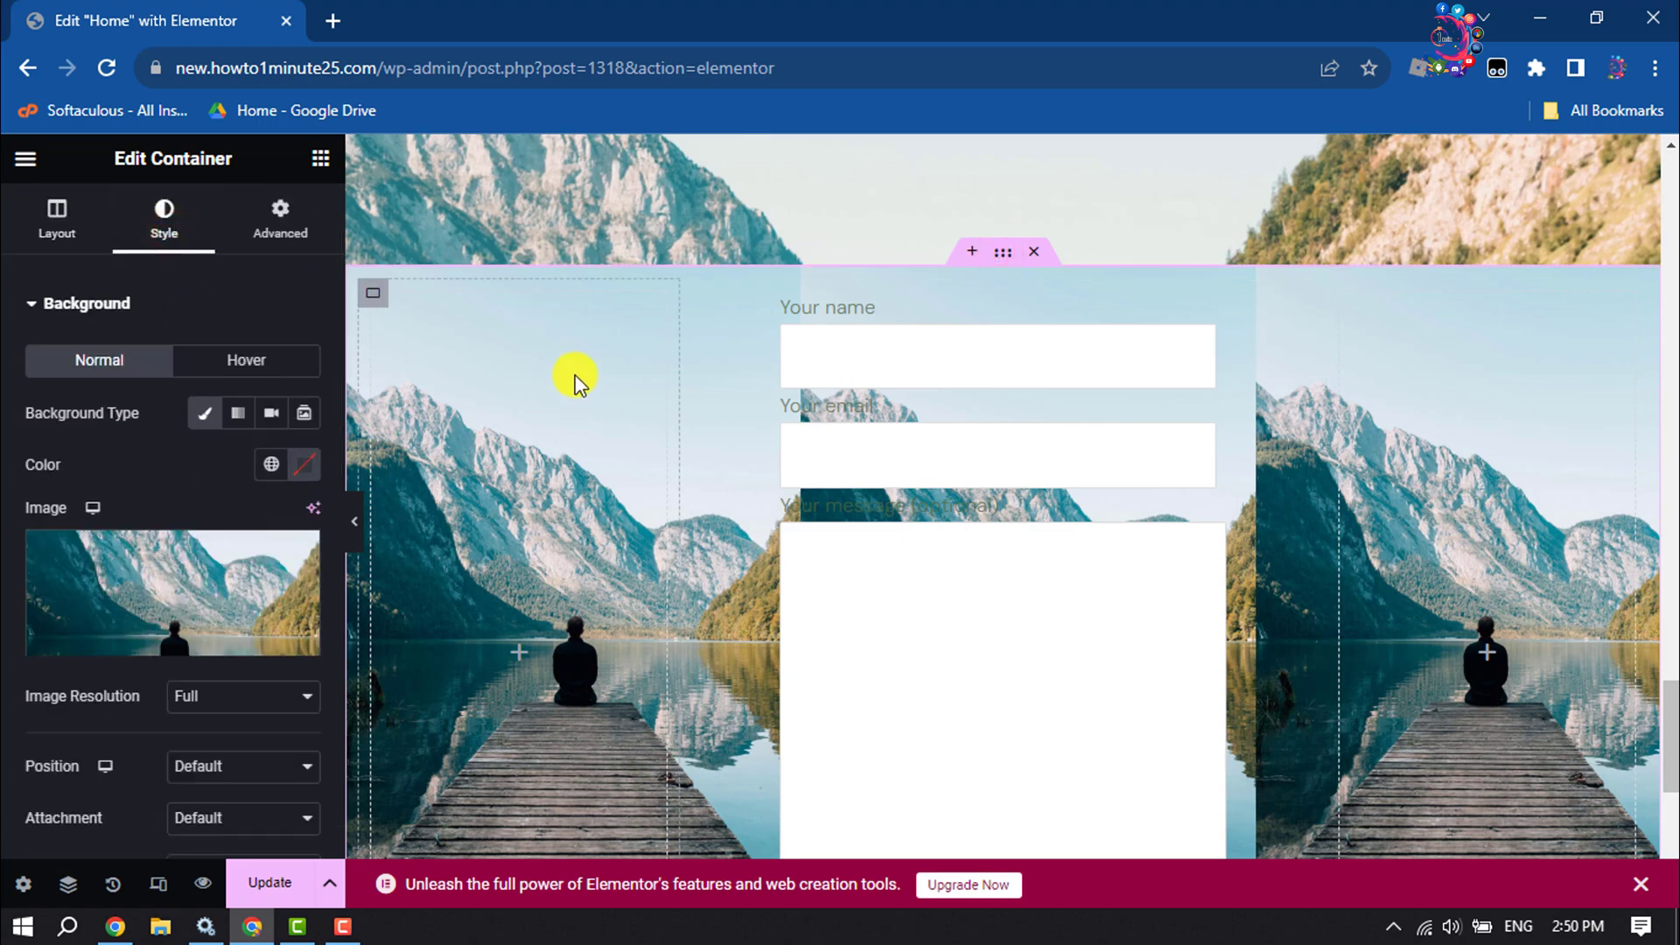
{"action": "scroll", "coordinate": [51, 712], "scroll_direction": "down", "scroll_amount": 2}
{"action": "scroll", "coordinate": [51, 713], "scroll_direction": "down", "scroll_amount": 1}
{"action": "scroll", "coordinate": [51, 712], "scroll_direction": "down", "scroll_amount": 1}
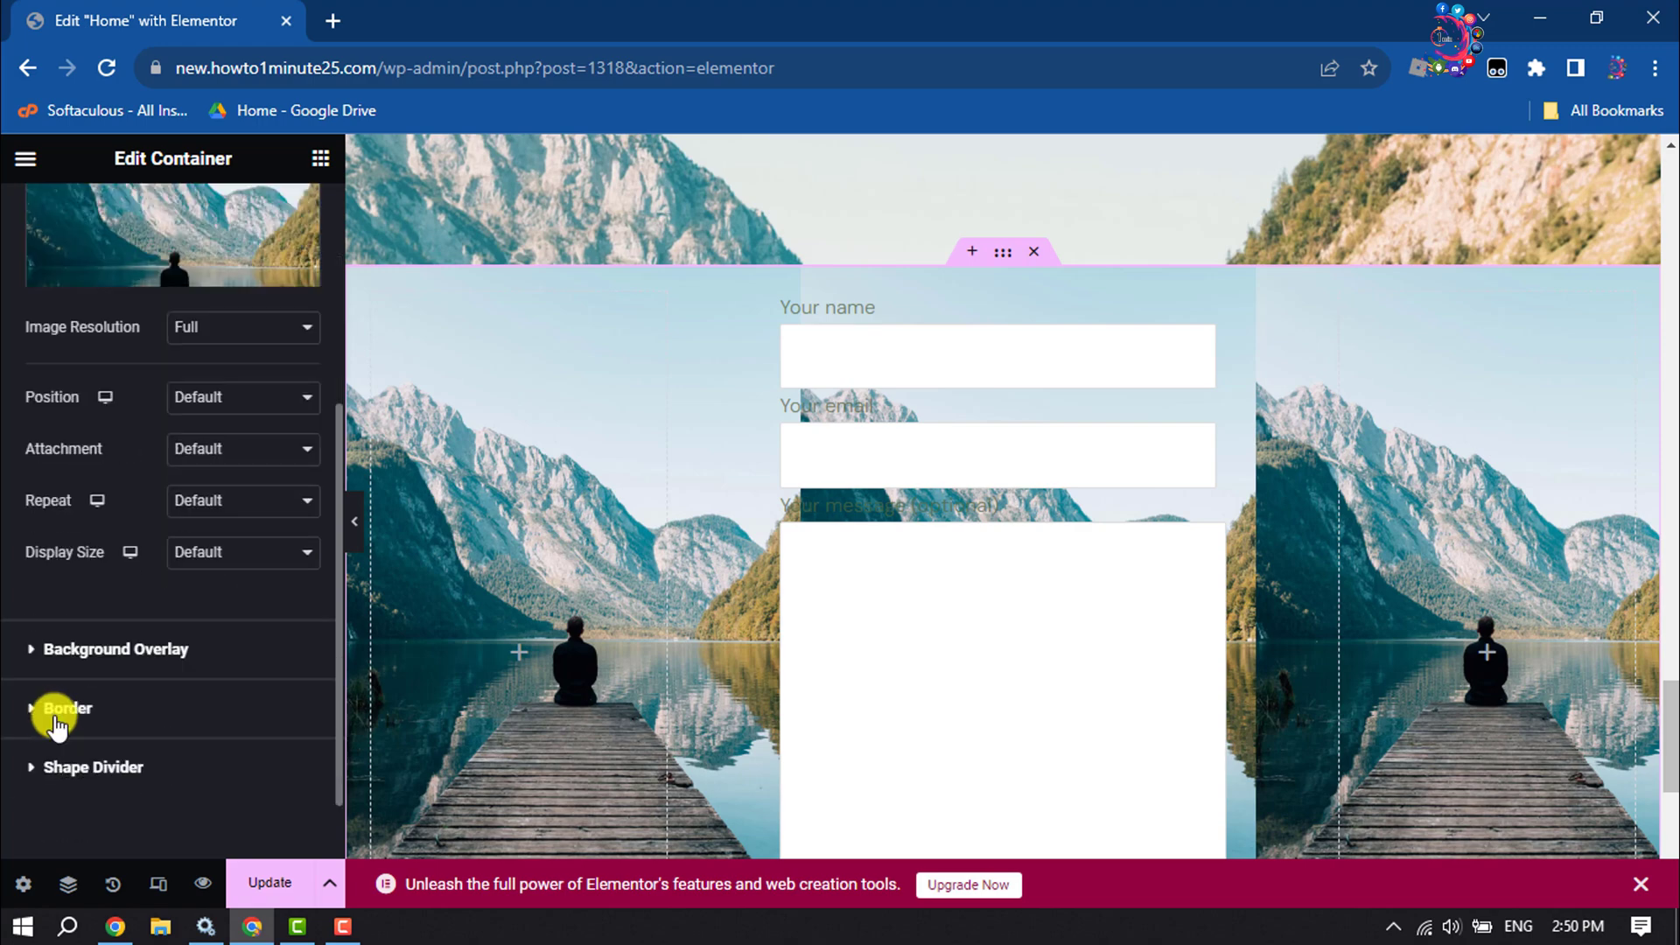
{"action": "left_click", "coordinate": [79, 645]}
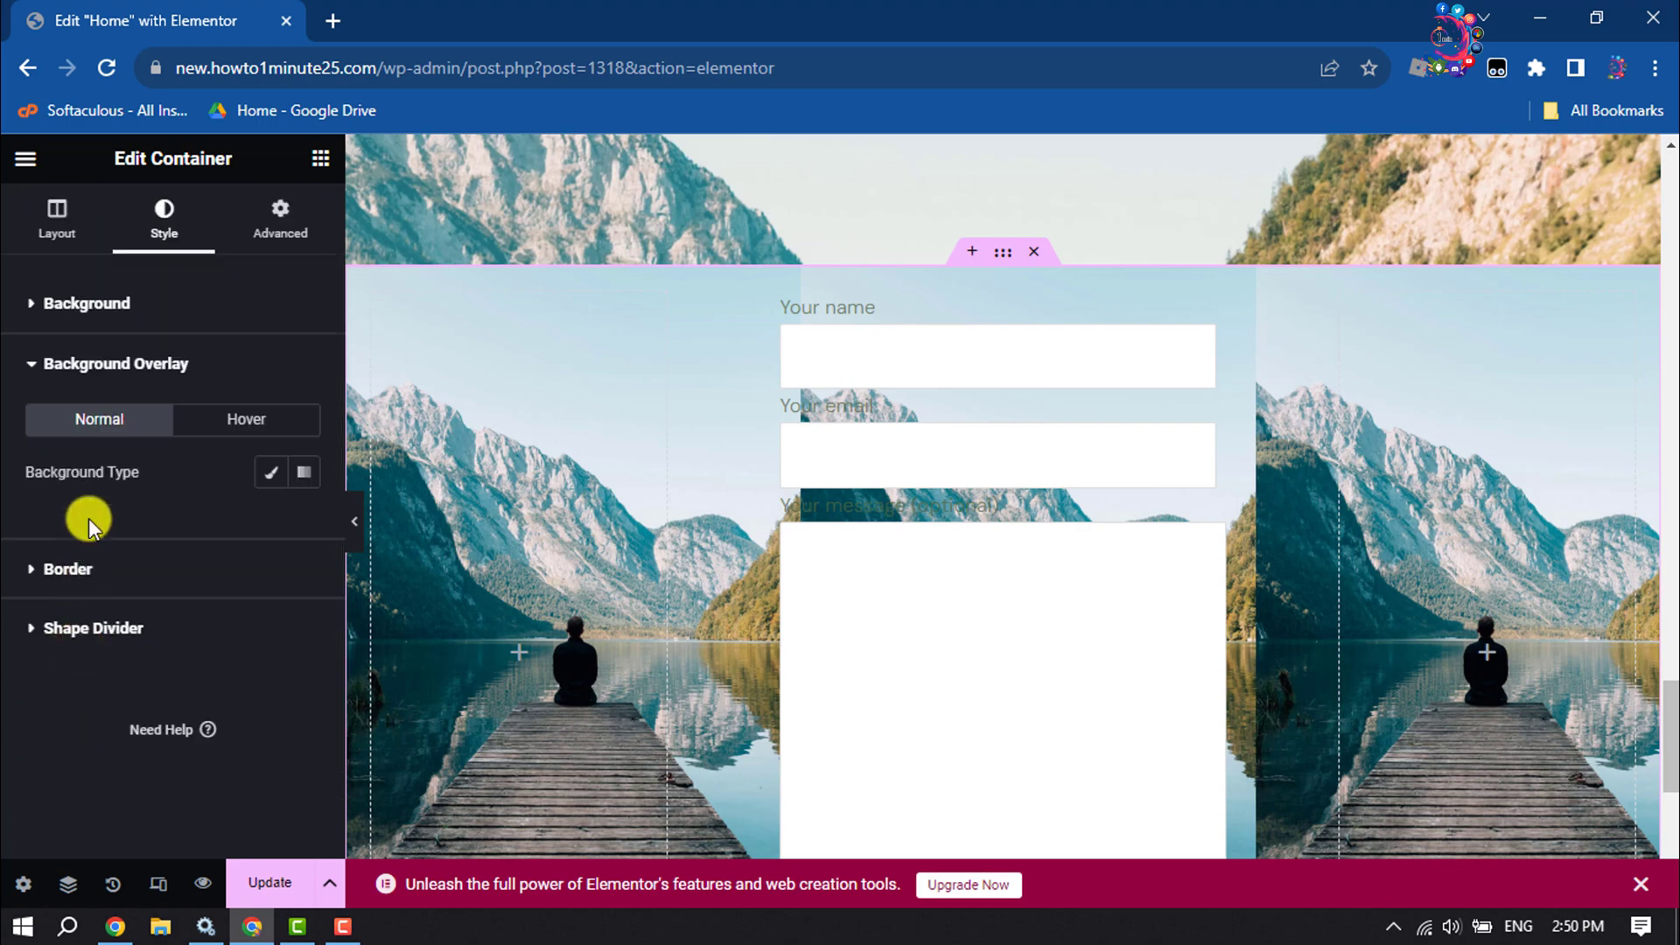
{"action": "left_click", "coordinate": [268, 475]}
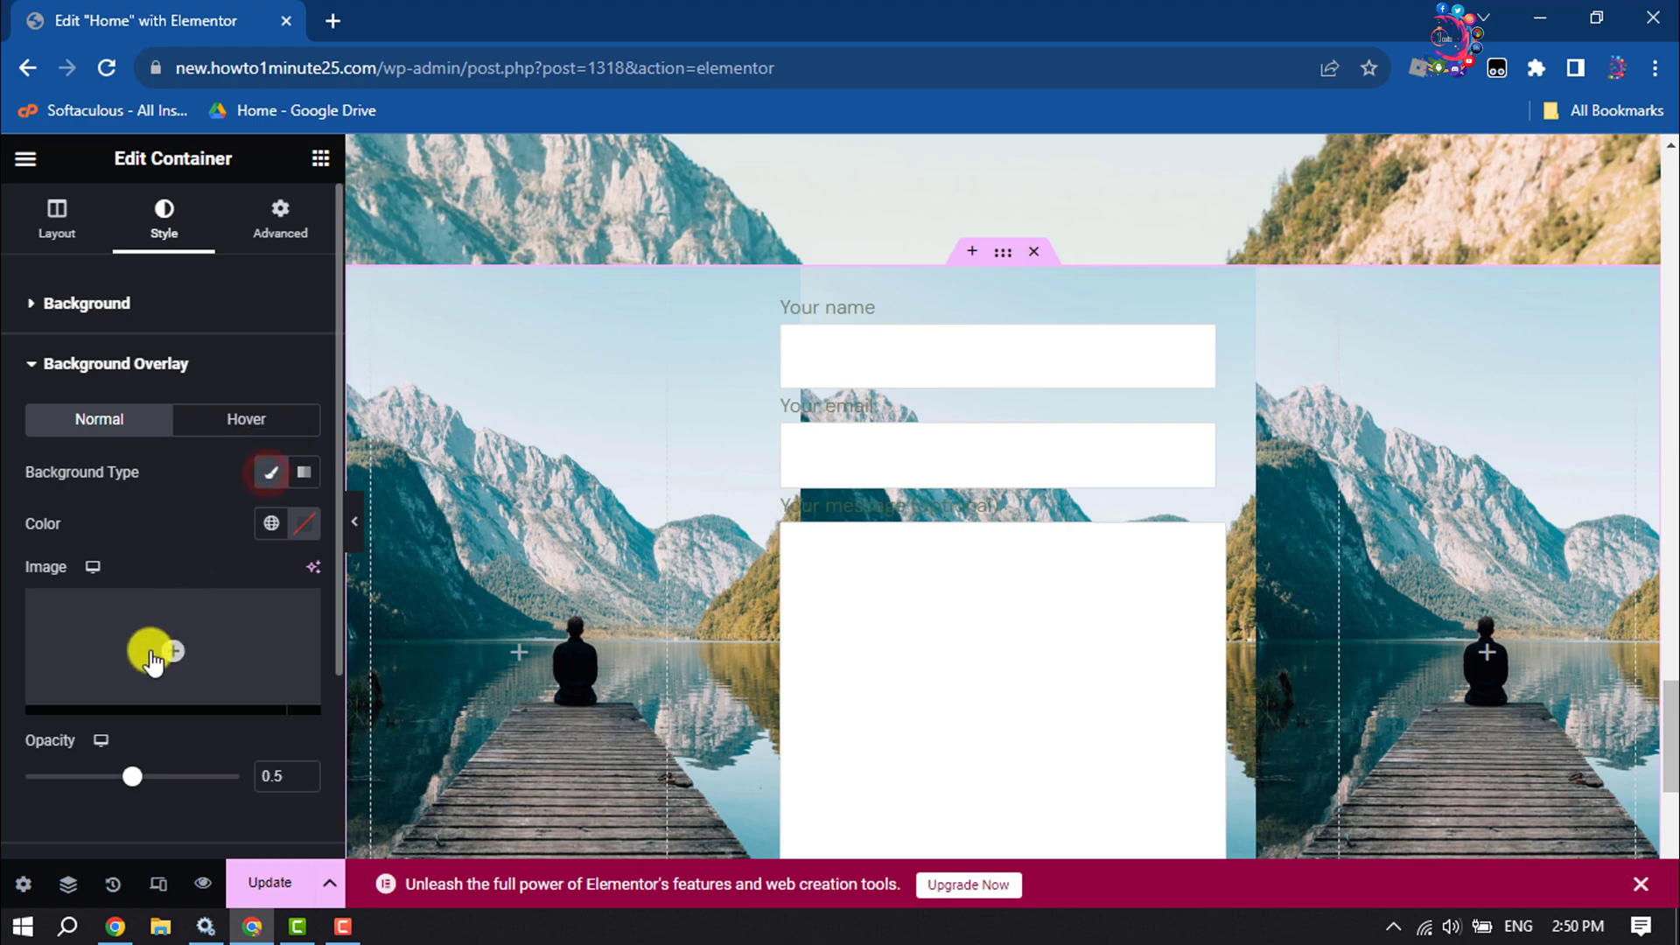
{"action": "left_click", "coordinate": [305, 523]}
{"action": "left_click_drag", "start_coordinate": [450, 499], "coordinate": [360, 654]}
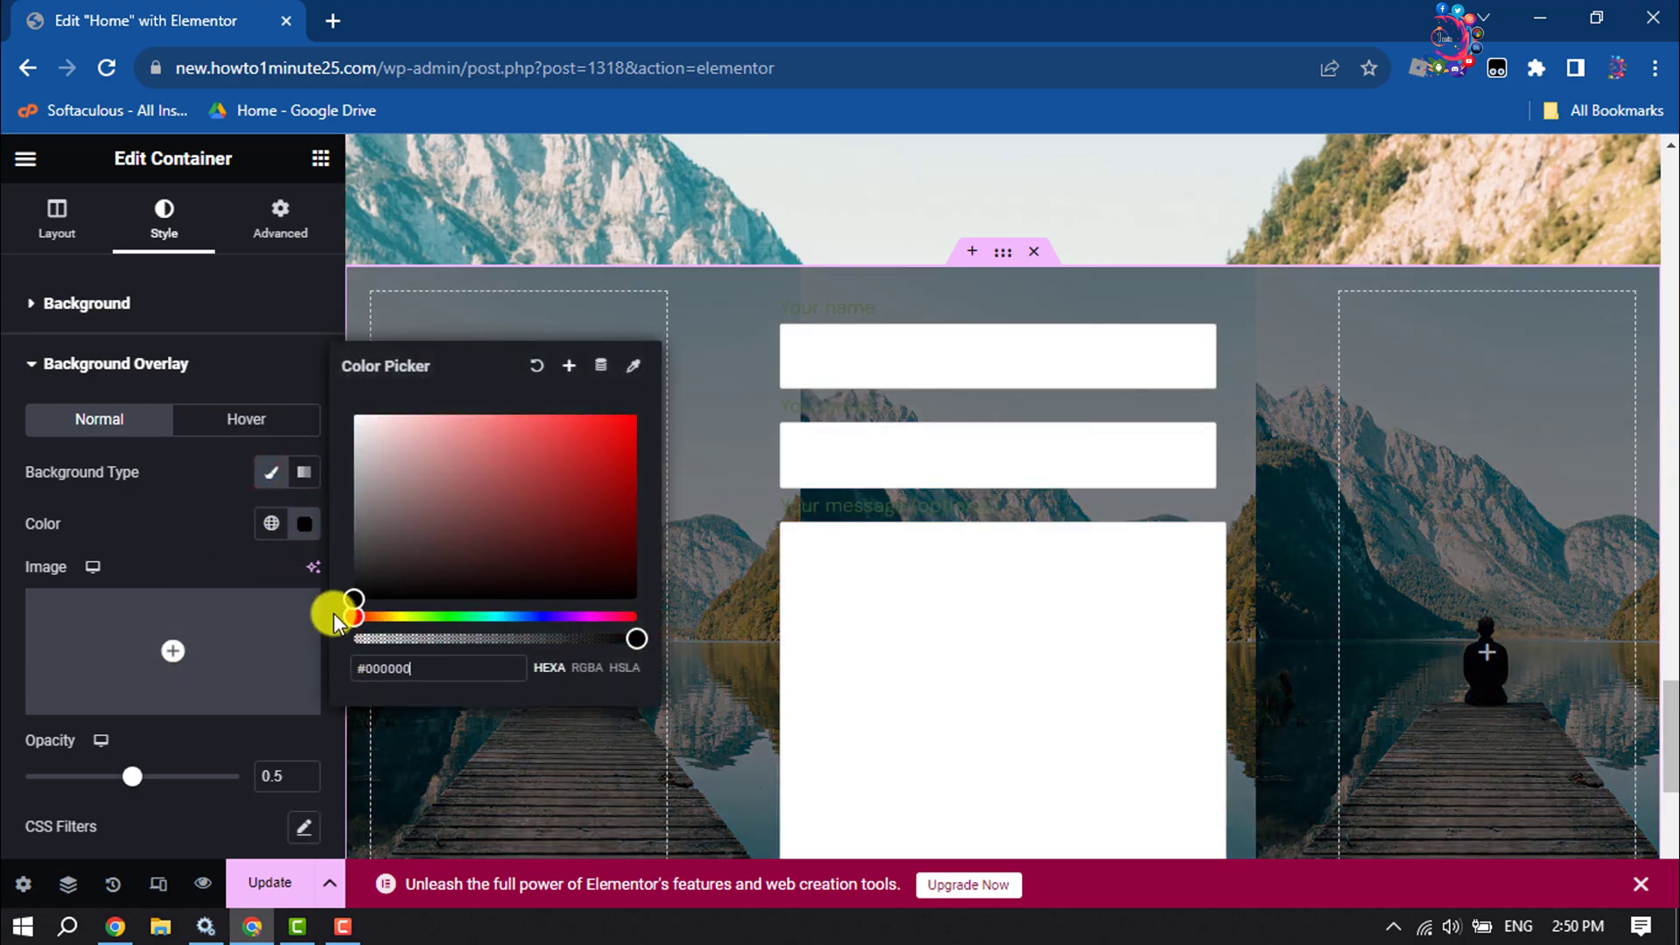
{"action": "mouse_move", "coordinate": [132, 783]}
{"action": "left_mouse_down"}
{"action": "mouse_move", "coordinate": [184, 785]}
{"action": "mouse_move", "coordinate": [140, 783]}
{"action": "mouse_move", "coordinate": [164, 785]}
{"action": "left_mouse_up"}
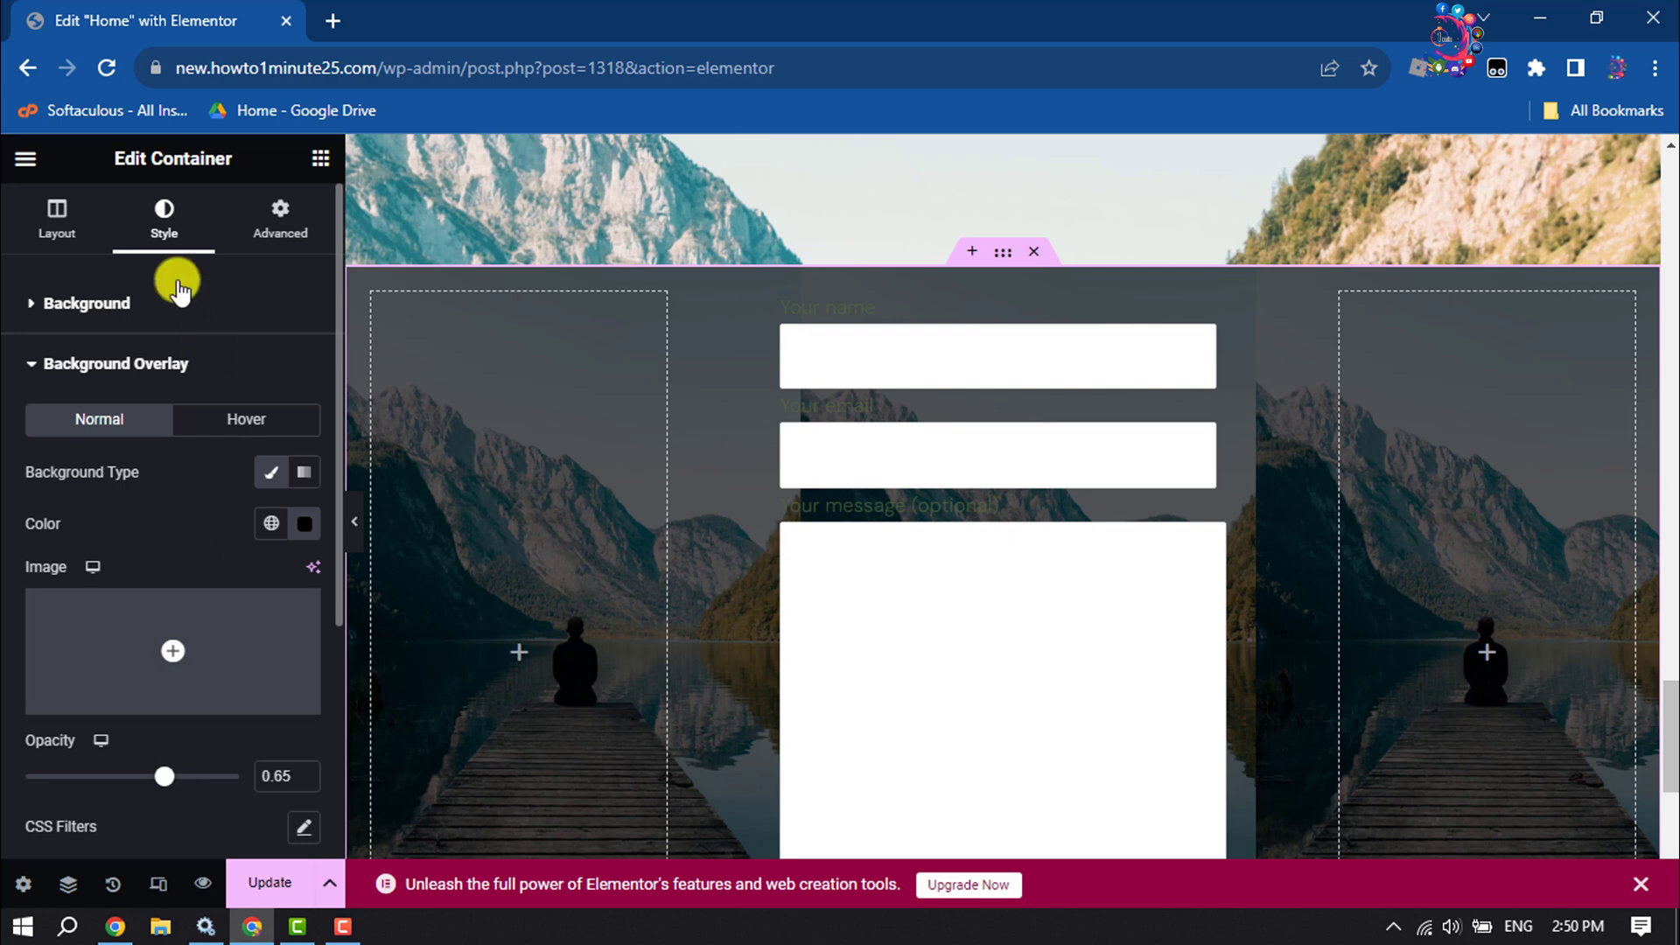
{"action": "left_click", "coordinate": [879, 310]}
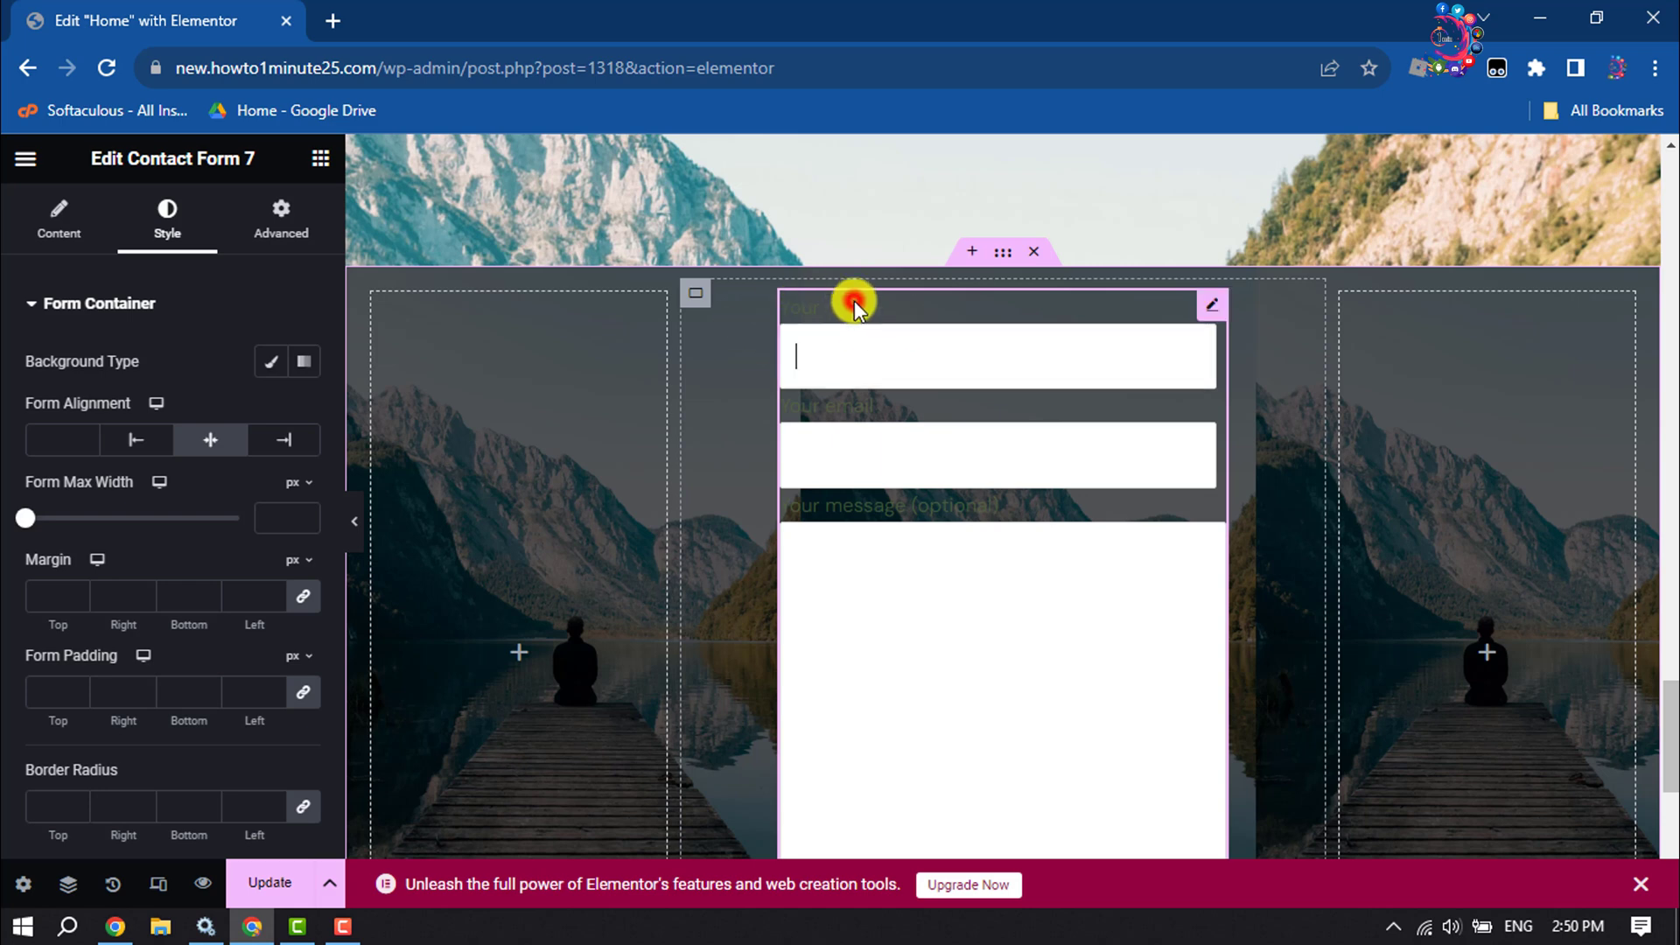
Step: Make the form labels white (#FFFFFF) with 3 px spacing above their fields
{"action": "left_click", "coordinate": [175, 229]}
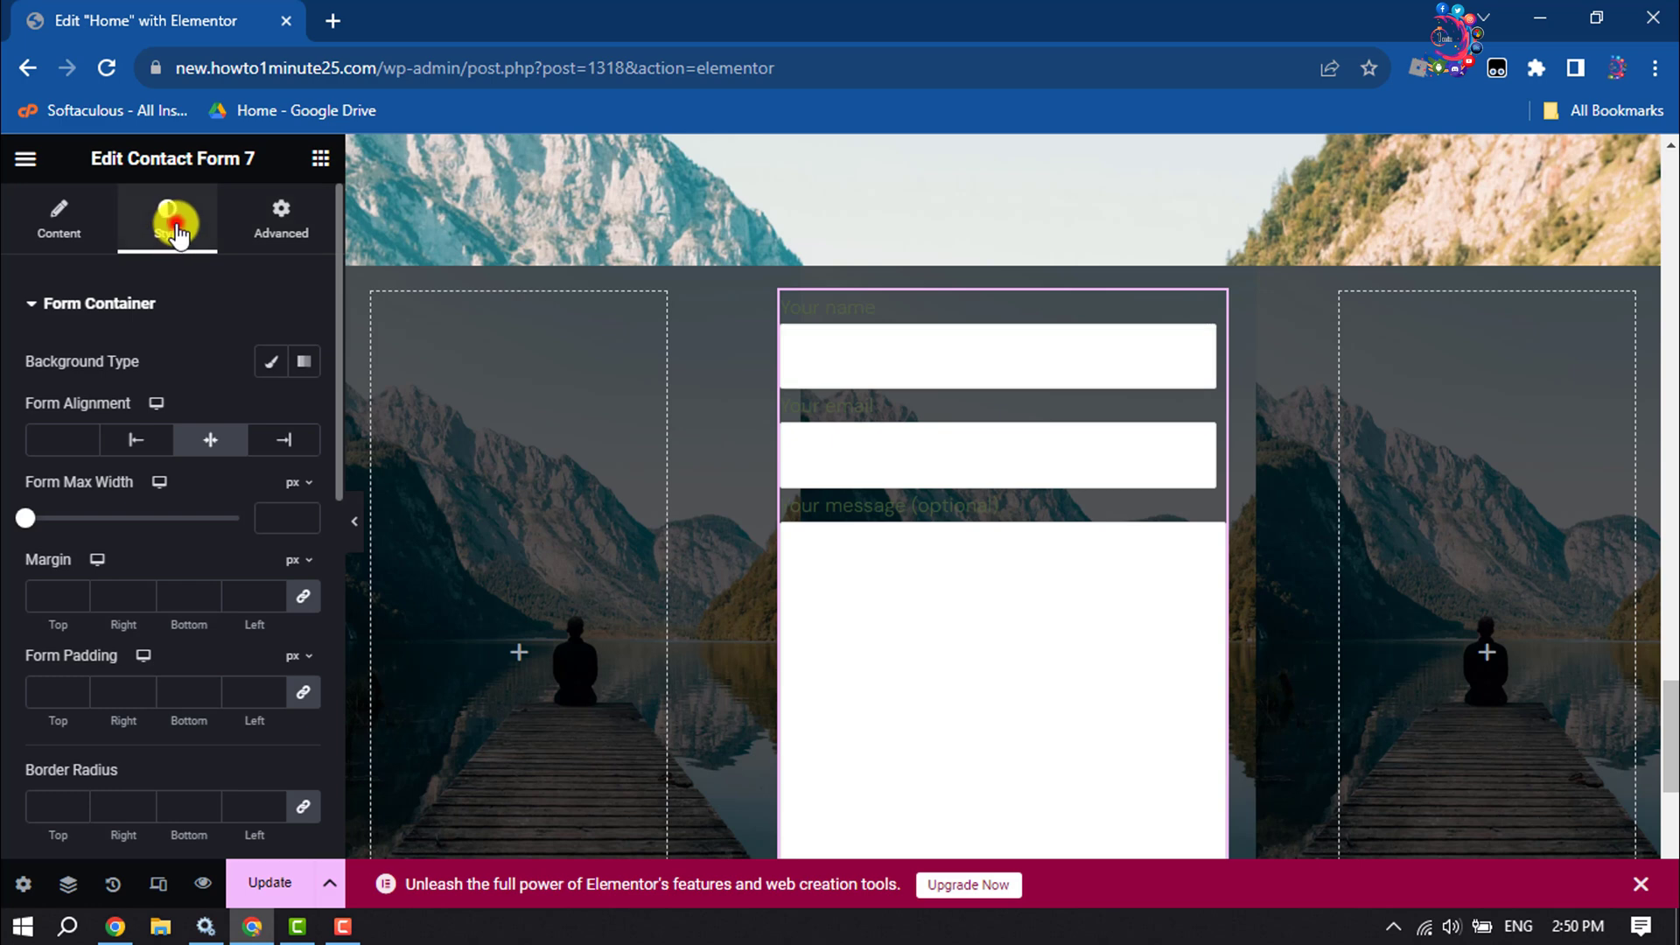
{"action": "left_click", "coordinate": [33, 304]}
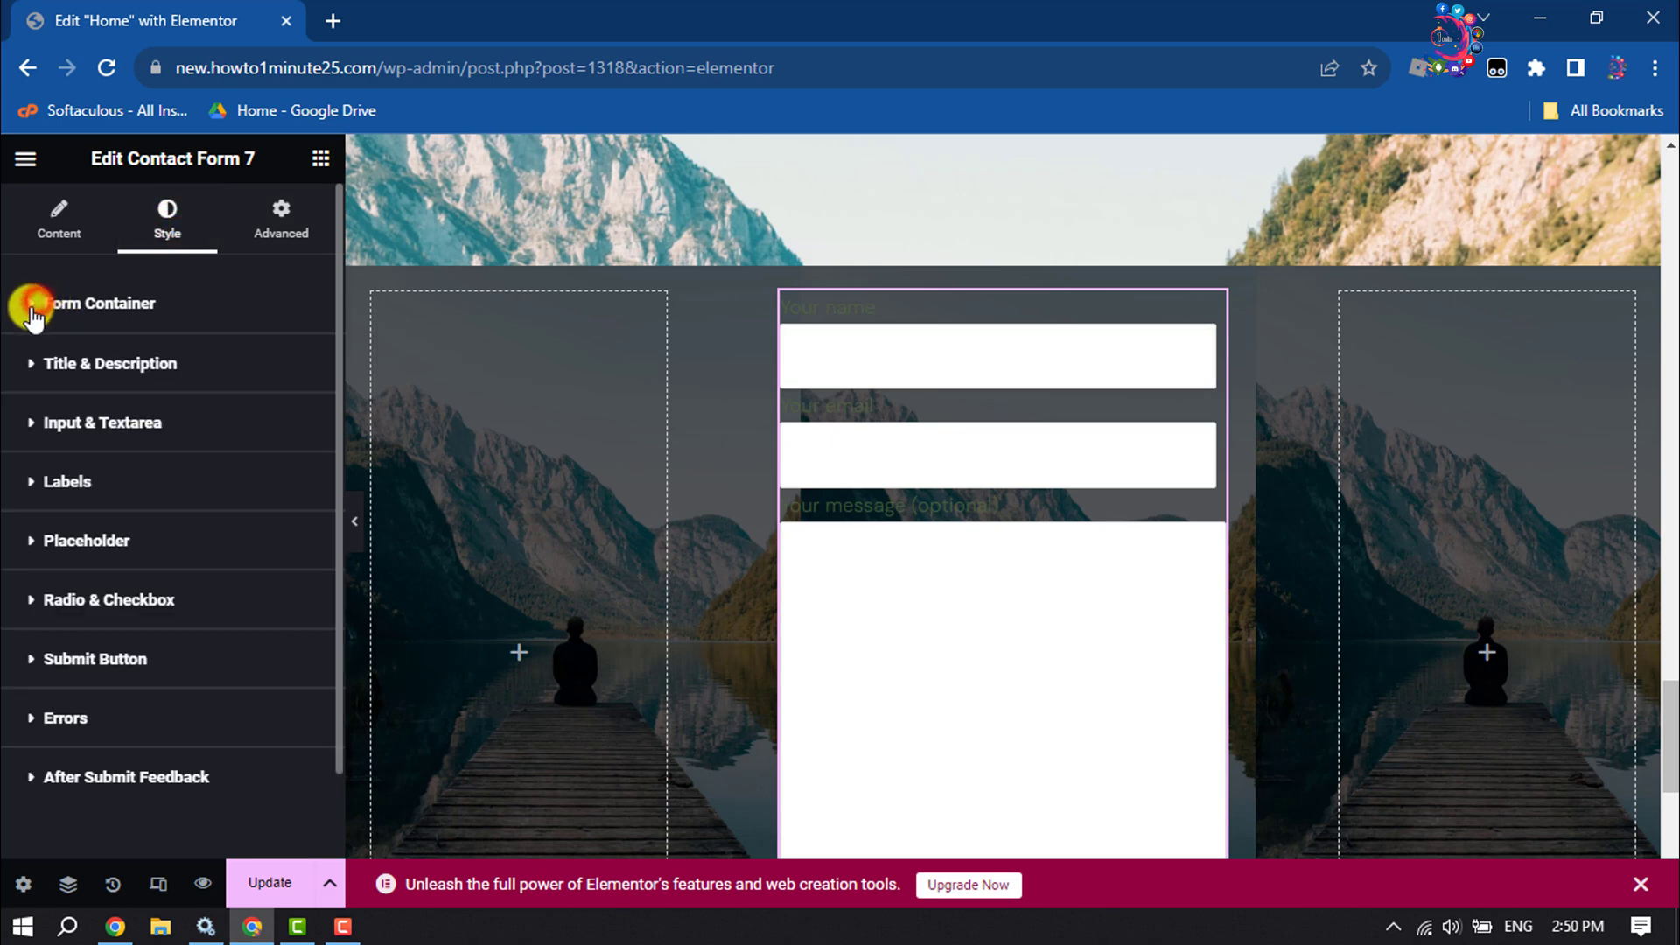
{"action": "left_click", "coordinate": [26, 486]}
{"action": "left_click", "coordinate": [302, 675]}
{"action": "left_click_drag", "start_coordinate": [255, 454], "coordinate": [136, 354]}
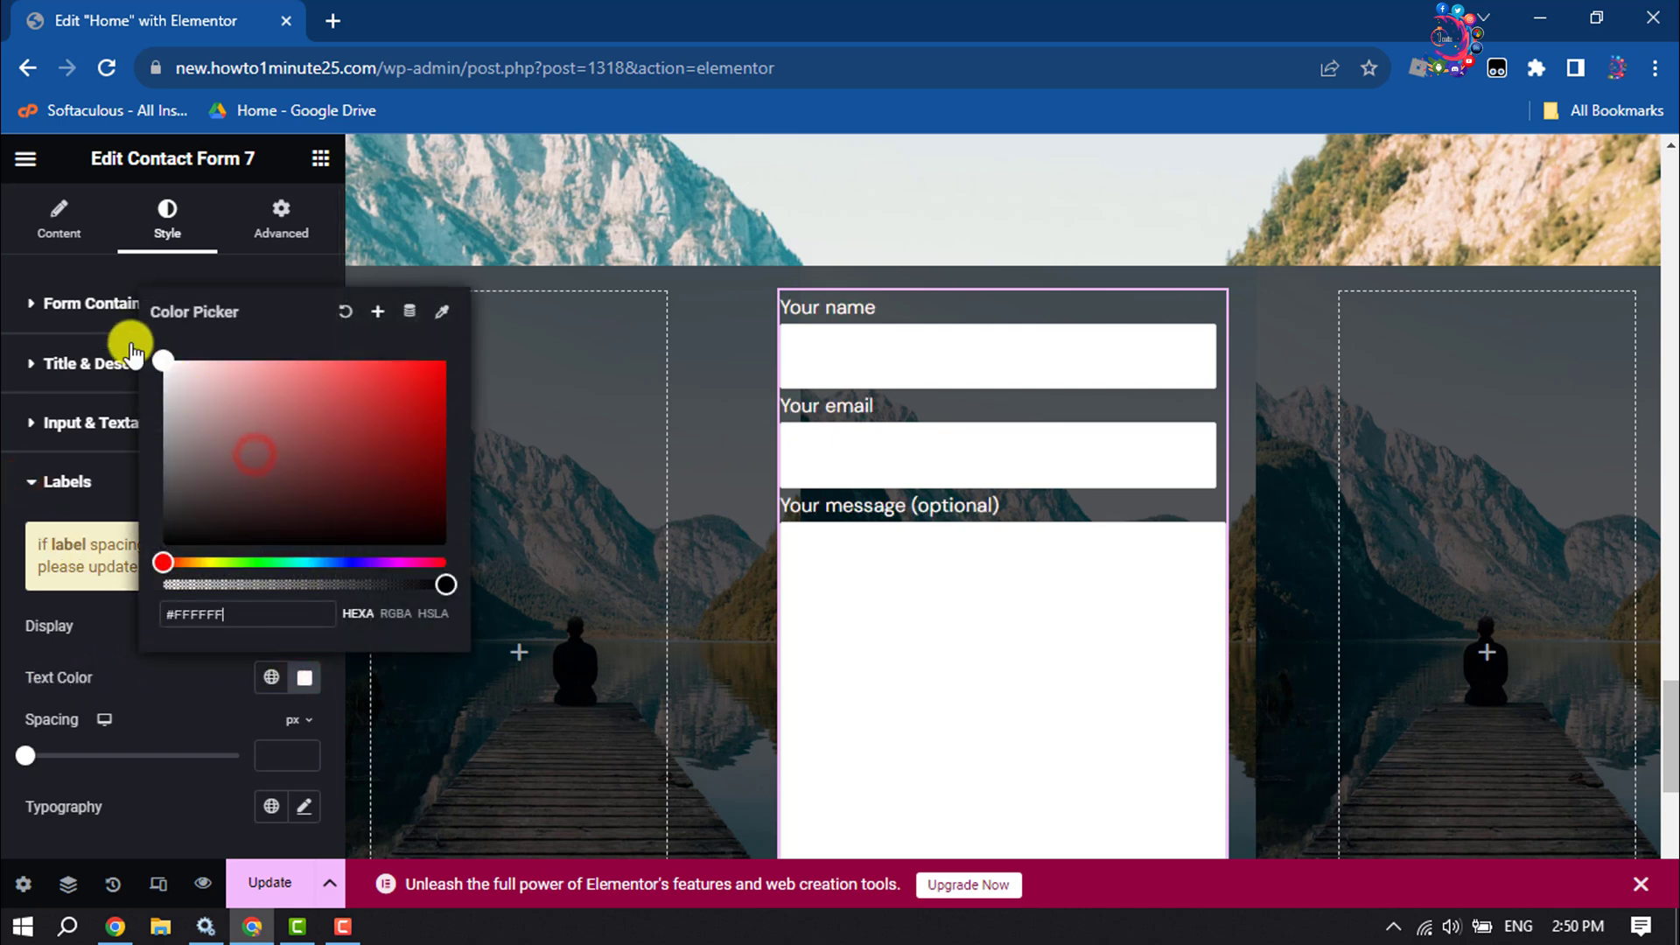
{"action": "left_click", "coordinate": [7, 533]}
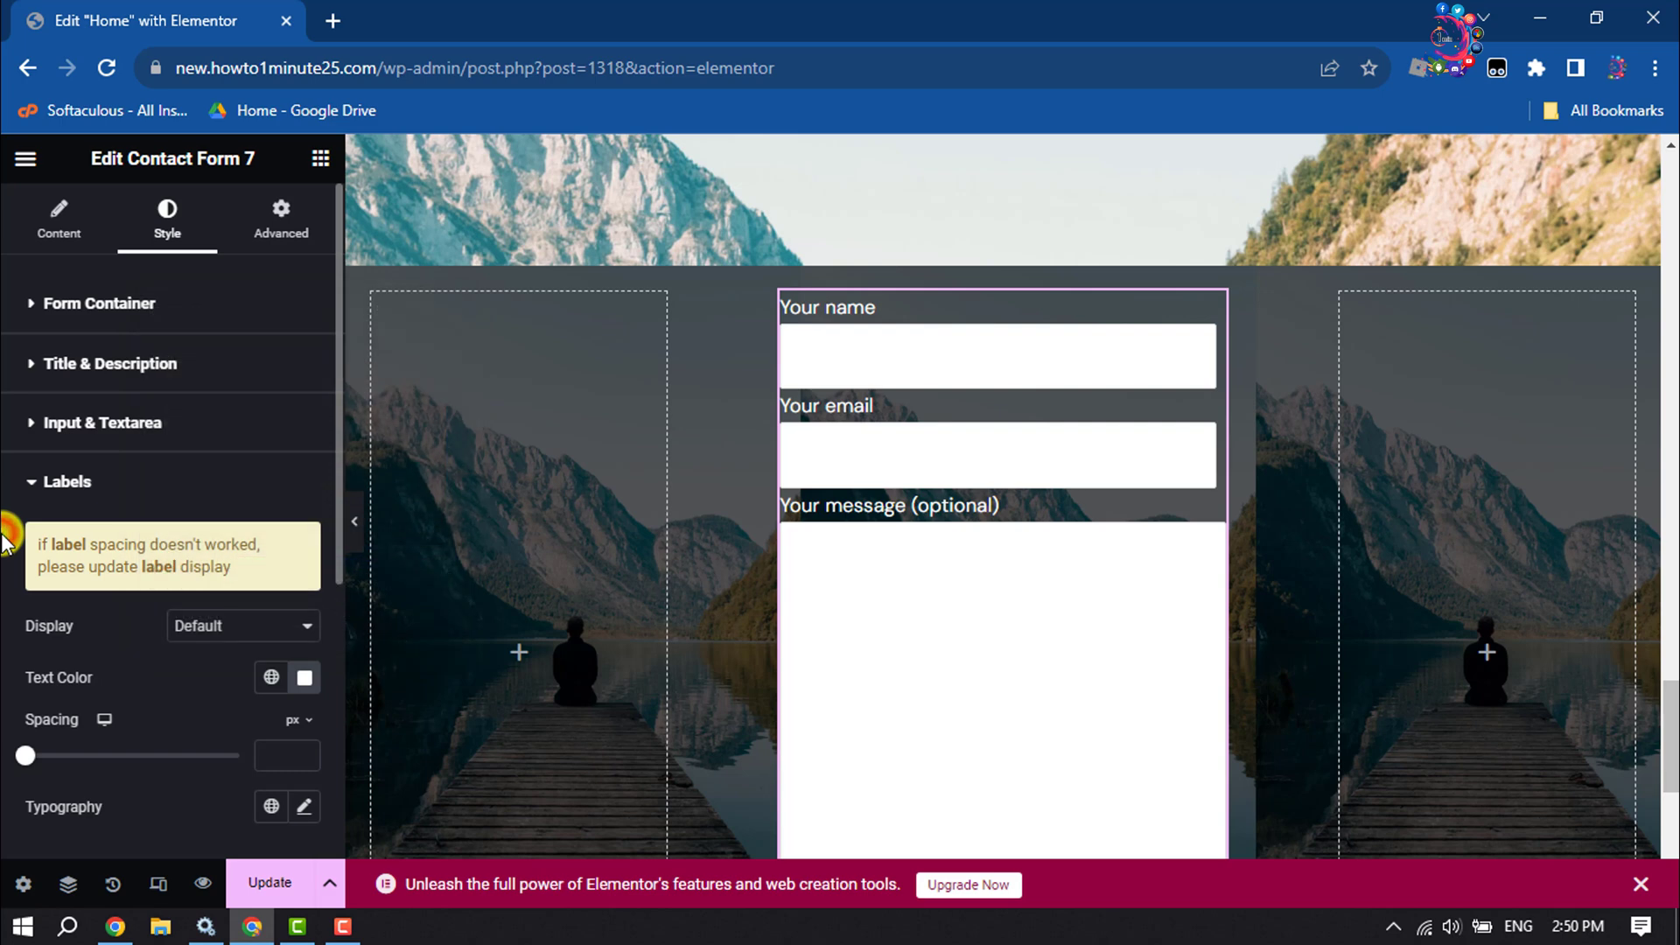
{"action": "mouse_move", "coordinate": [25, 755]}
{"action": "left_mouse_down"}
{"action": "mouse_move", "coordinate": [57, 756]}
{"action": "mouse_move", "coordinate": [33, 752]}
{"action": "left_mouse_up"}
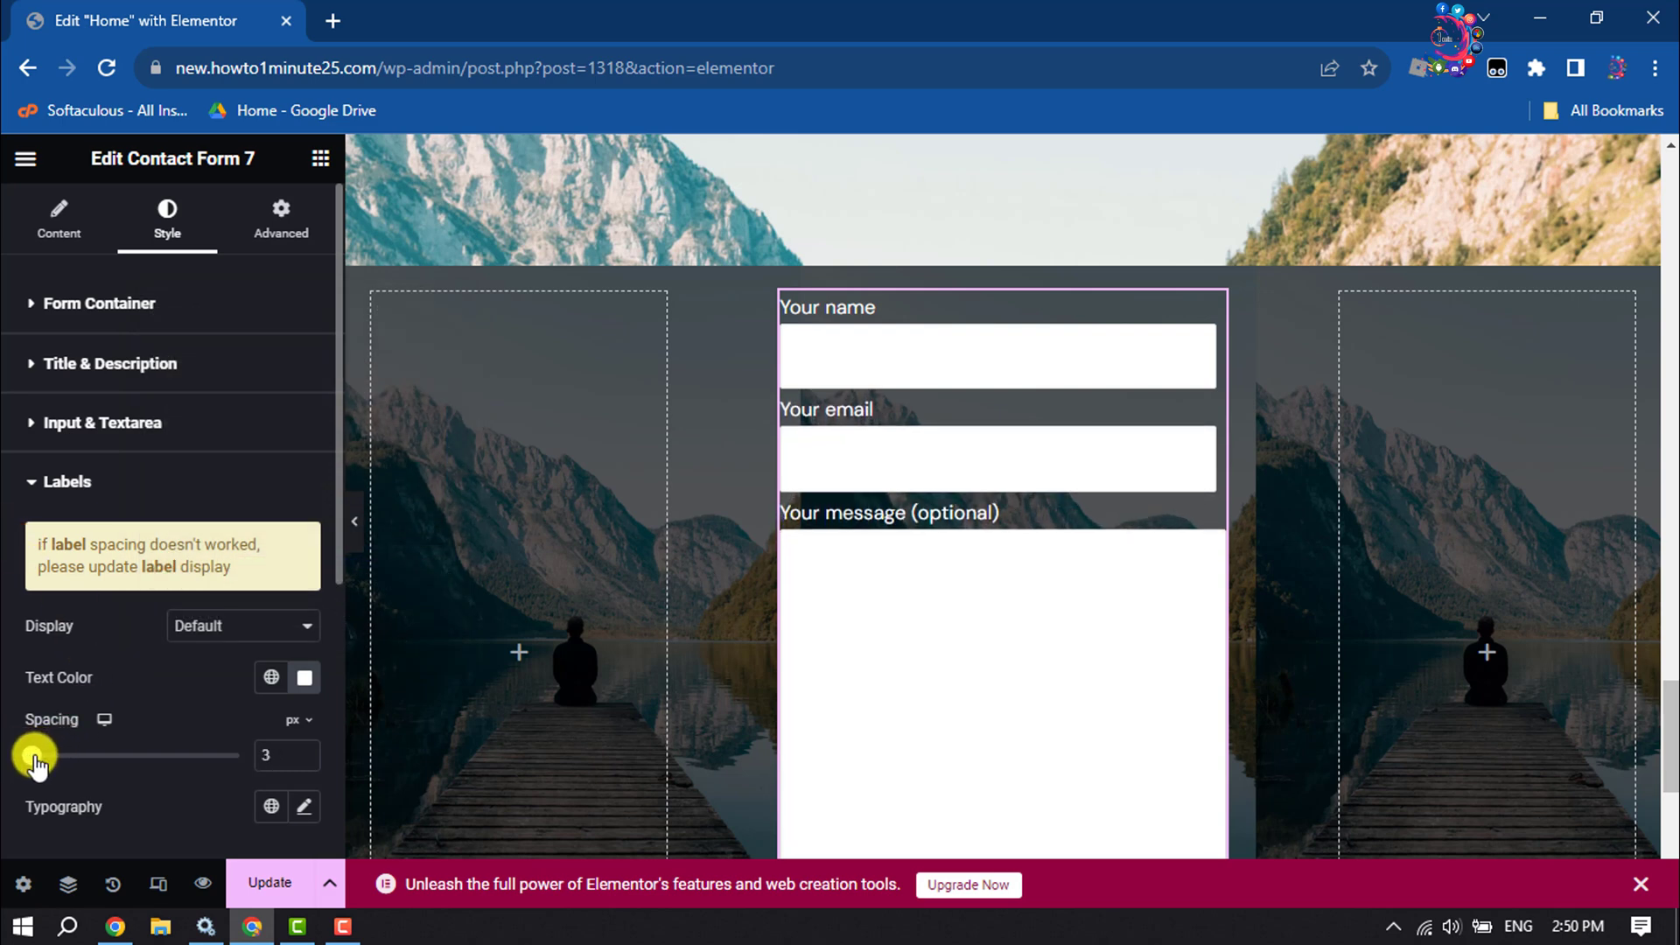
{"action": "left_click", "coordinate": [28, 482]}
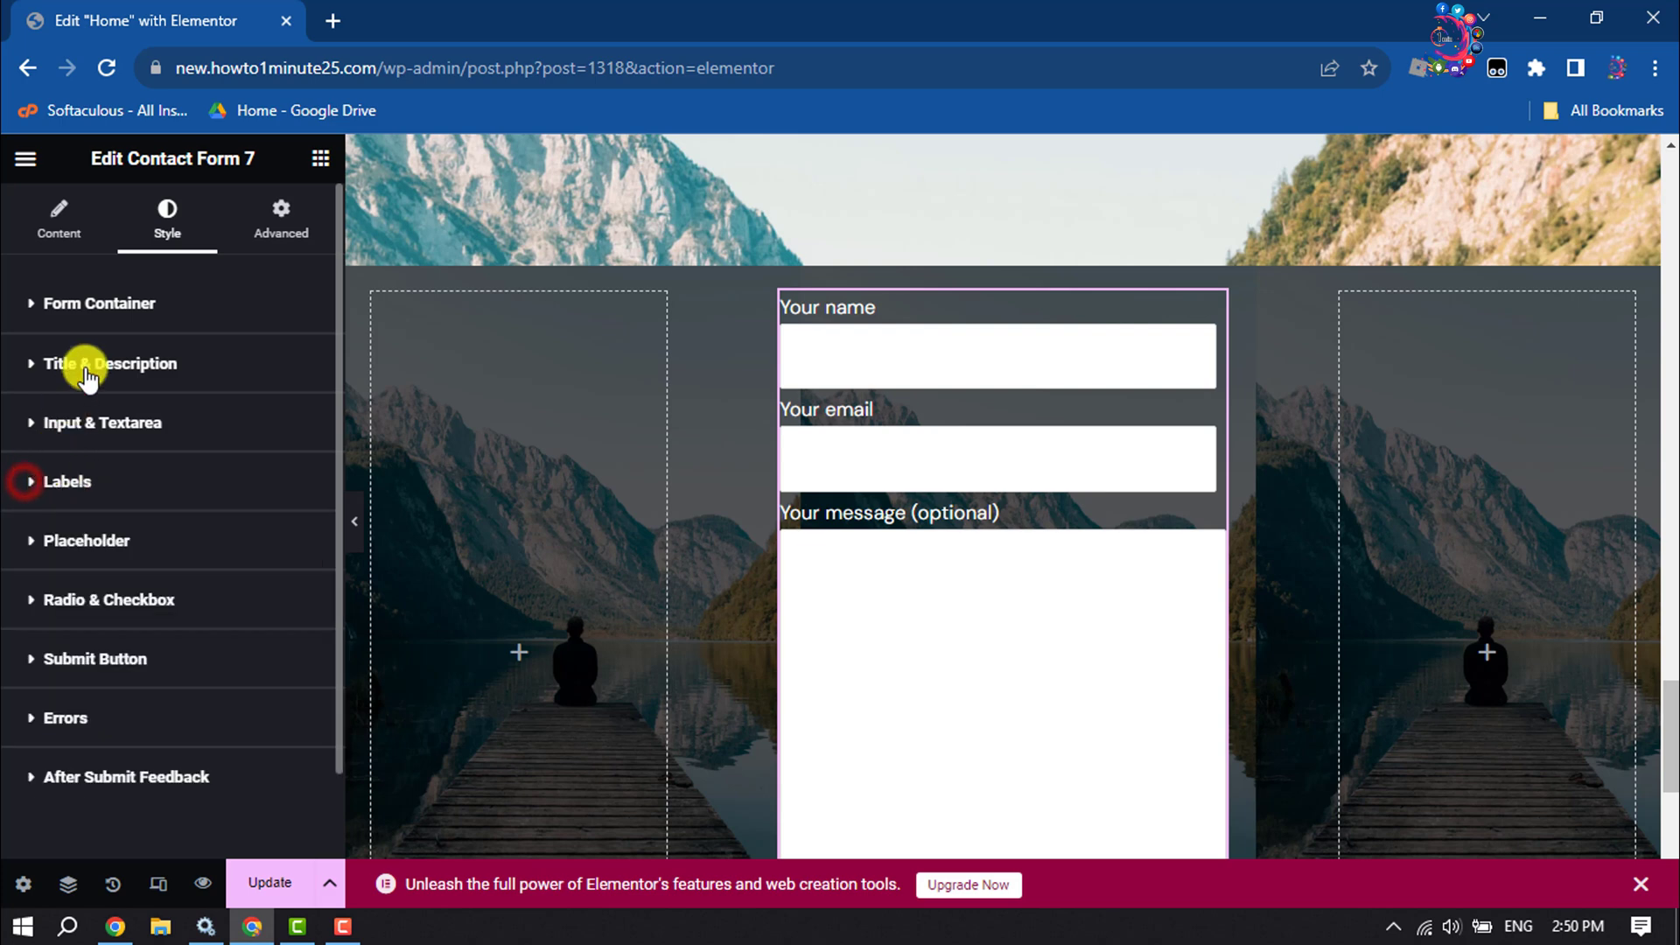
{"action": "left_click", "coordinate": [28, 306]}
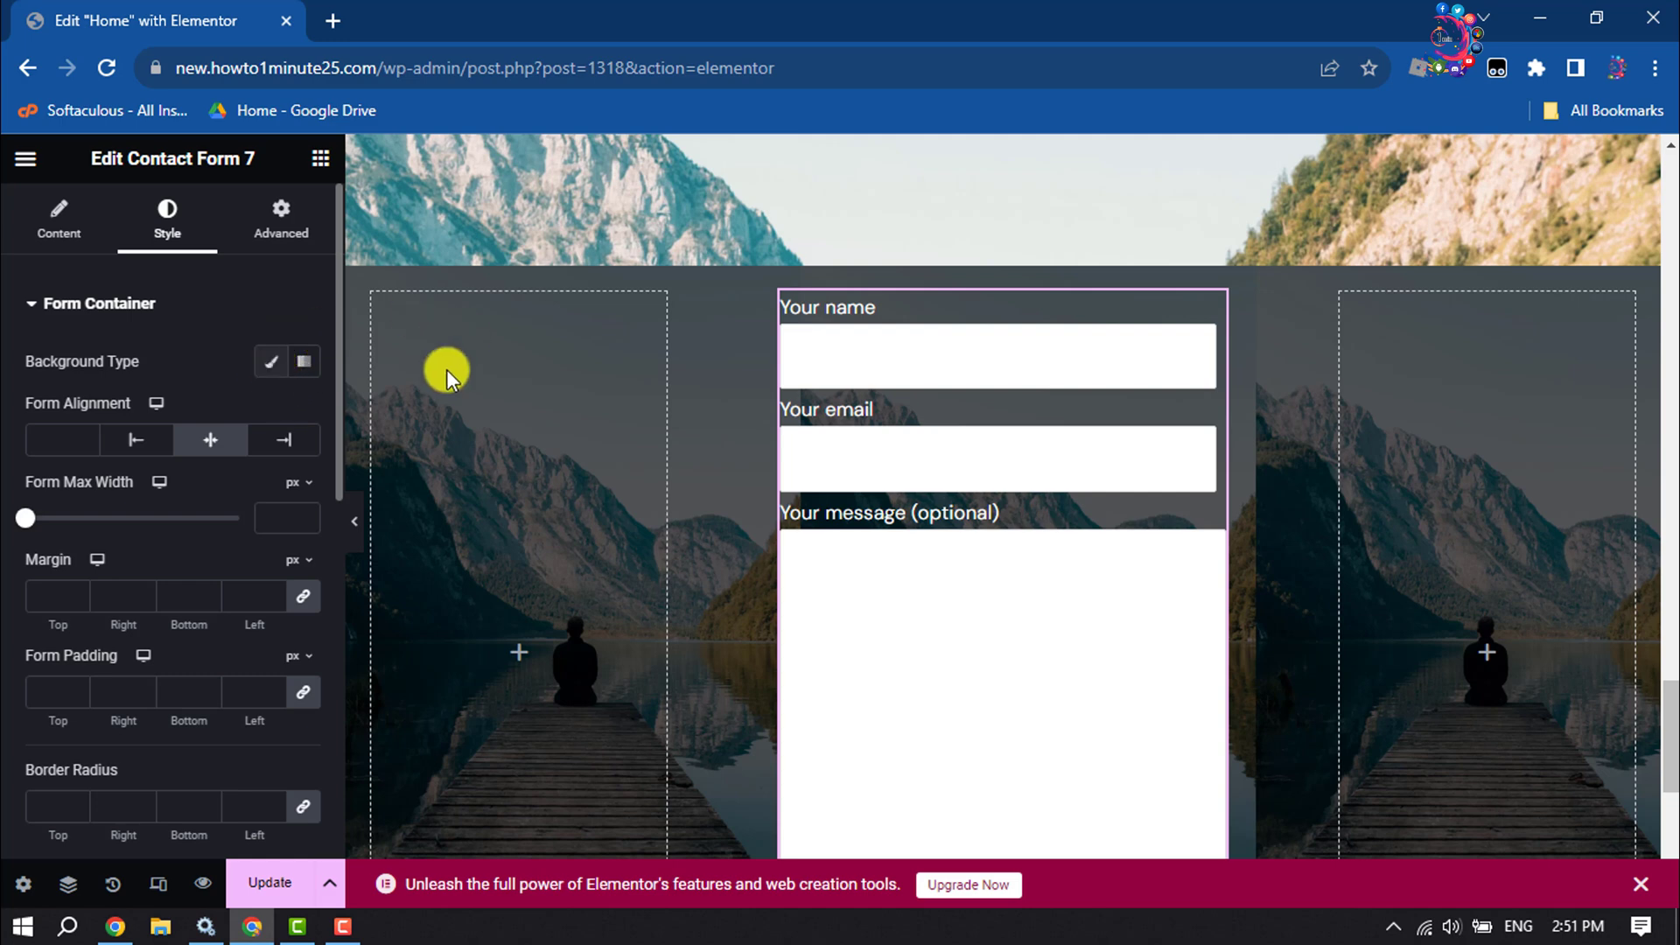
Step: Set the Input & Textarea width to 345 px for the name and email fields
{"action": "scroll", "coordinate": [257, 360], "scroll_direction": "down", "scroll_amount": 5}
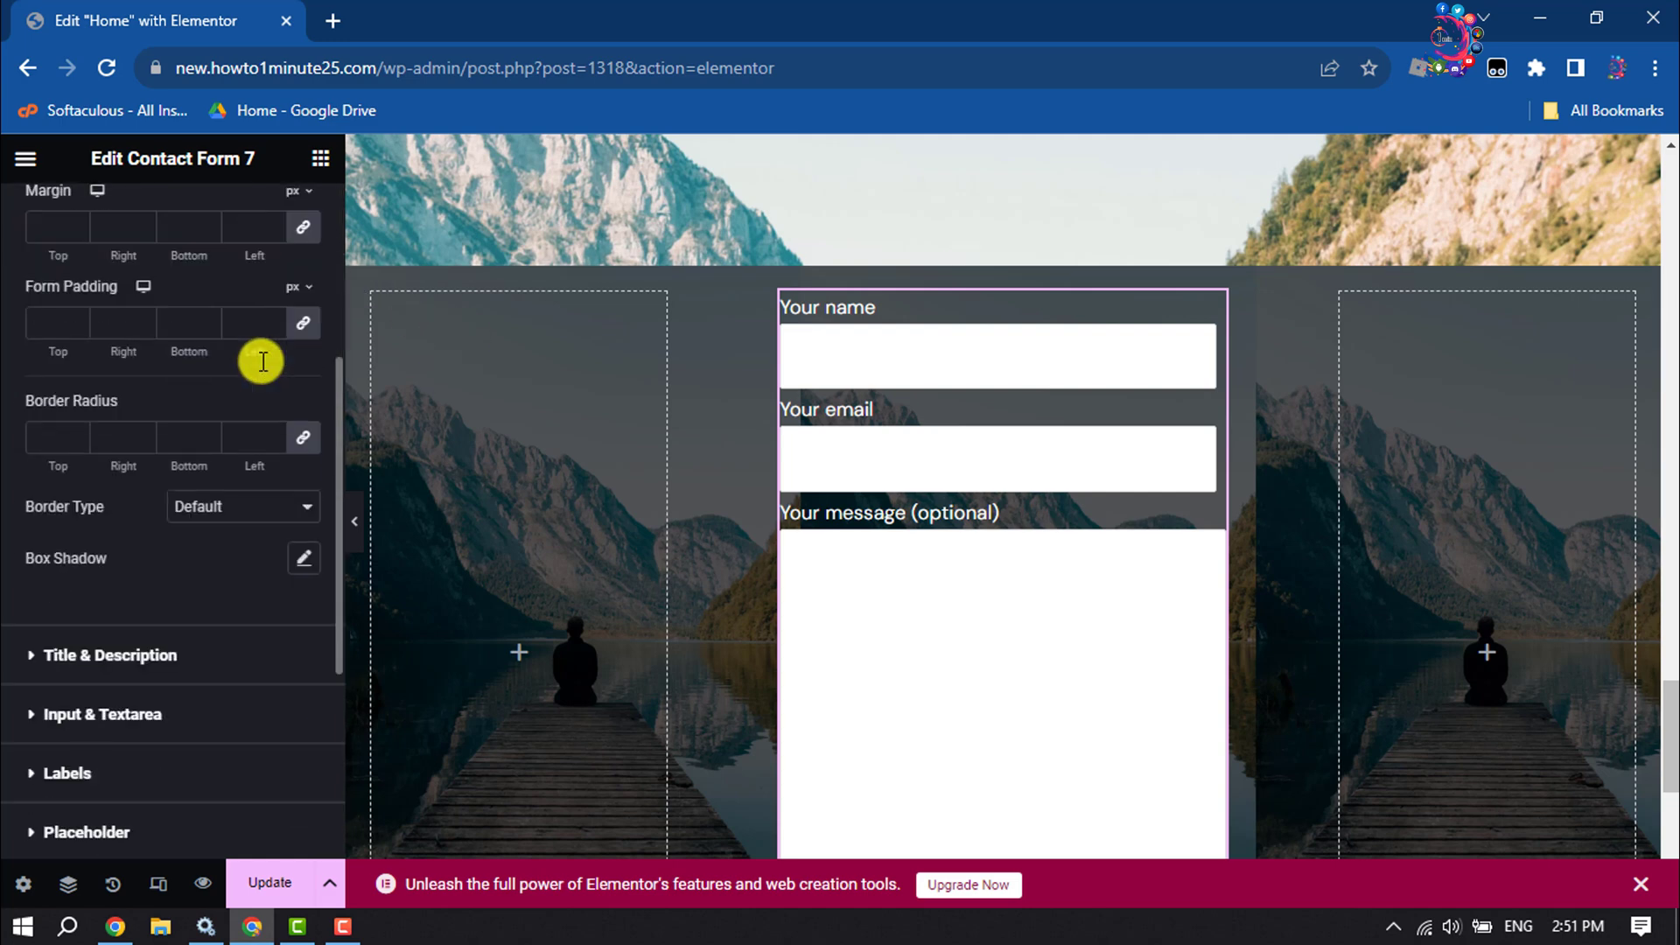
{"action": "left_click", "coordinate": [31, 661]}
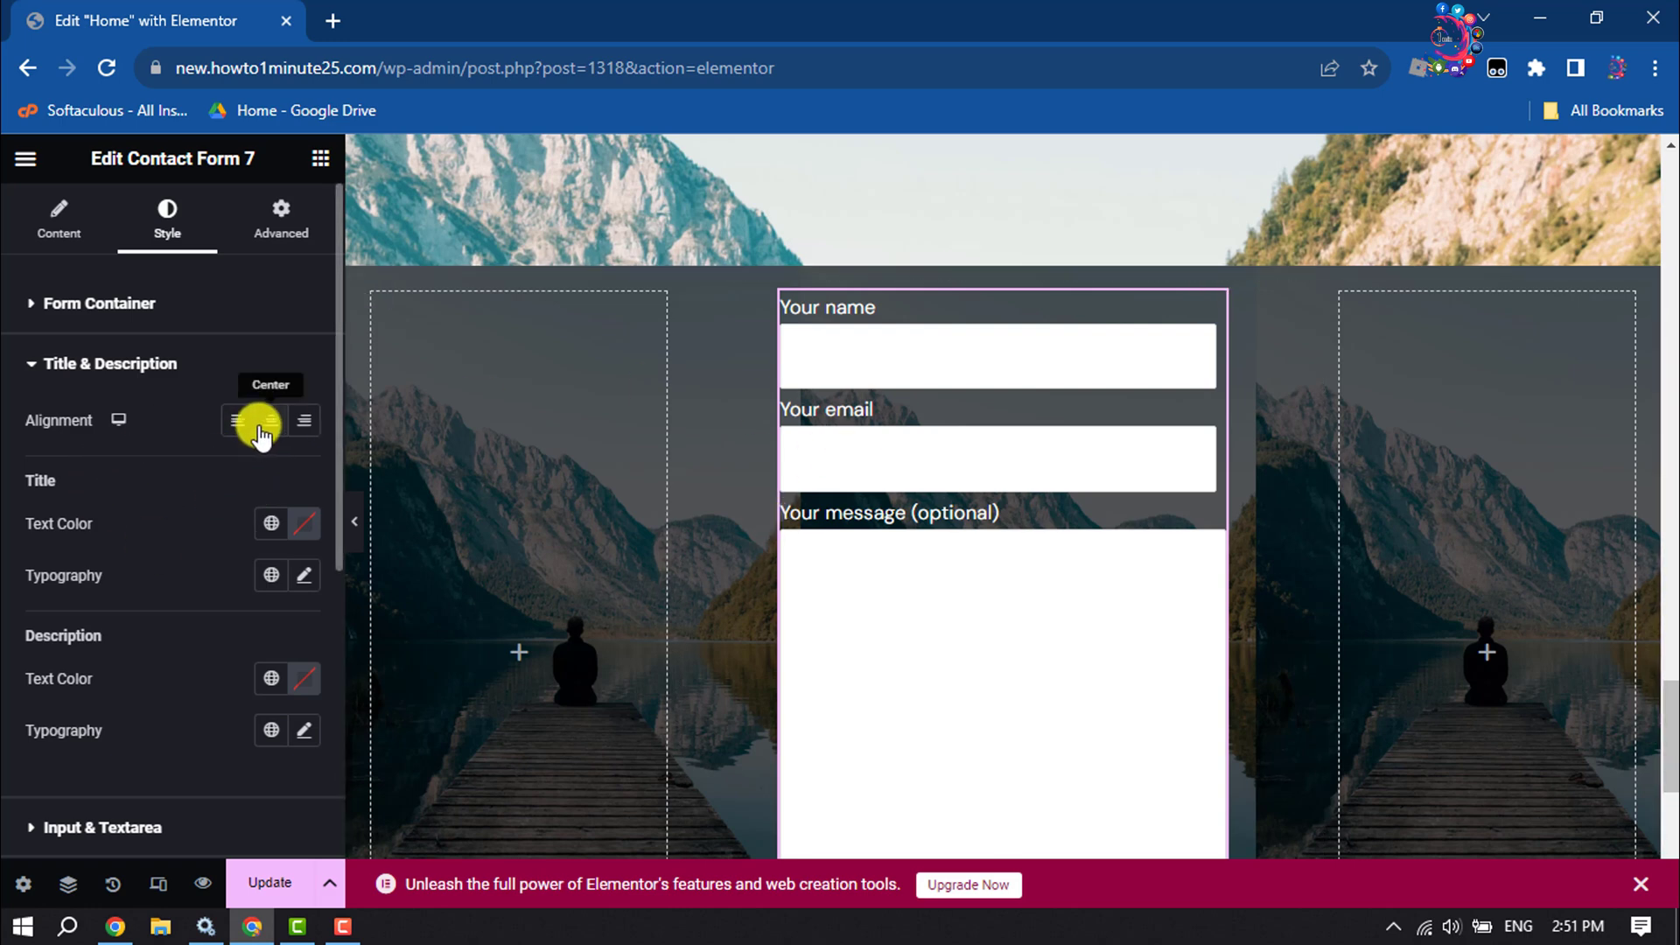
{"action": "left_click", "coordinate": [32, 376]}
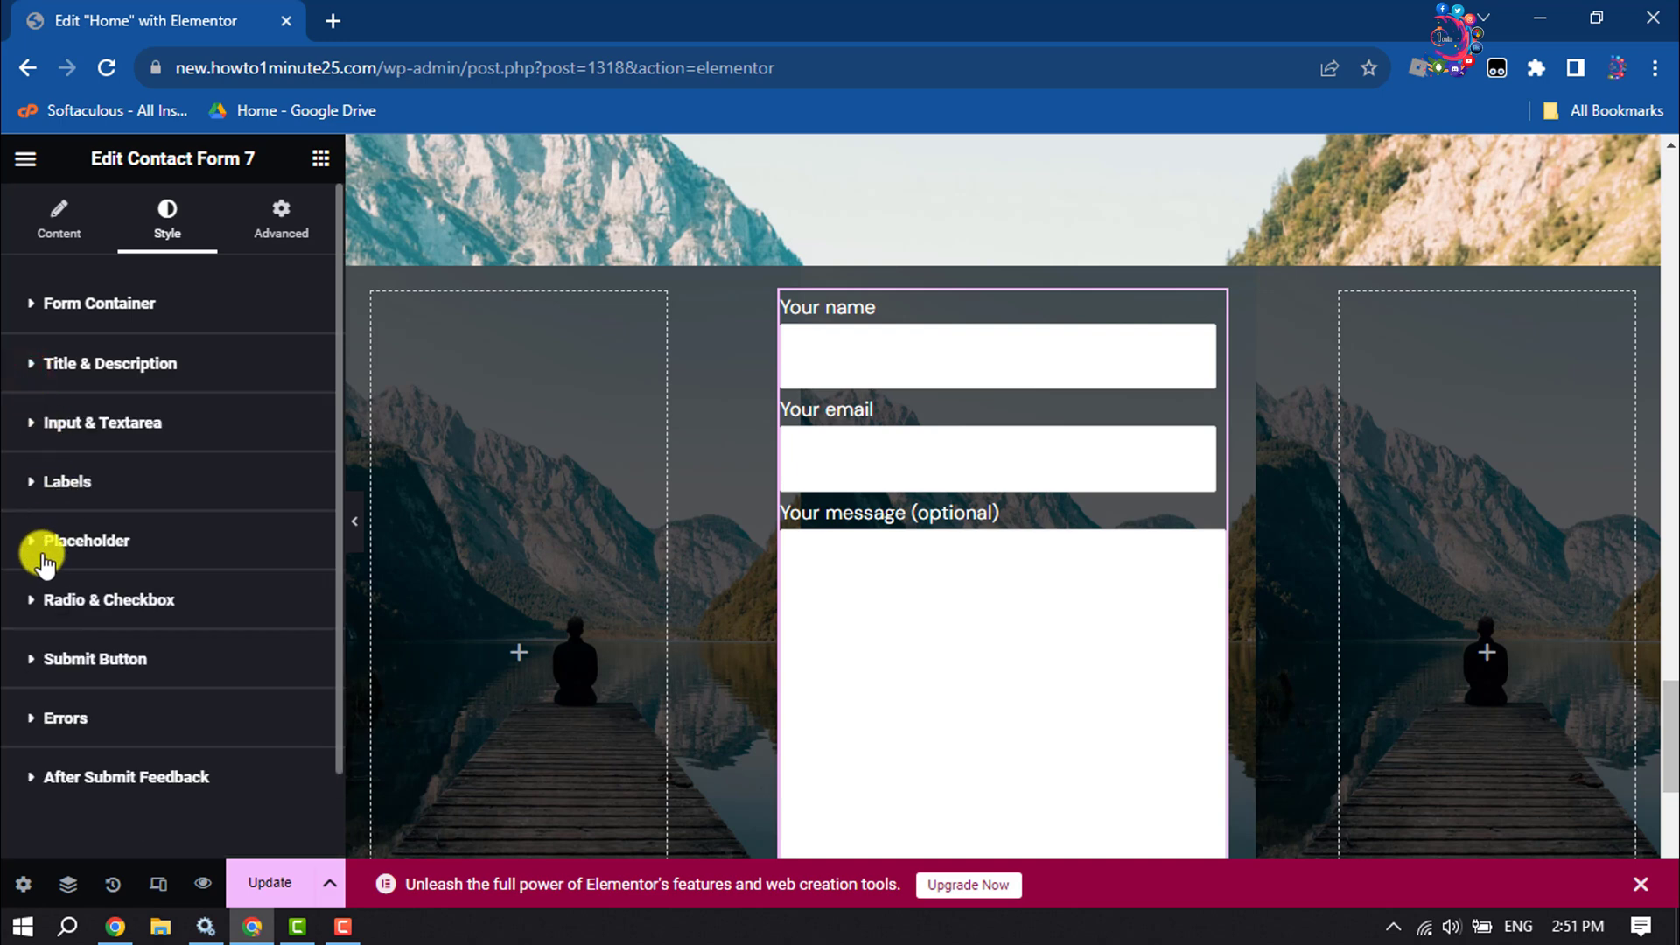
{"action": "left_click", "coordinate": [36, 424]}
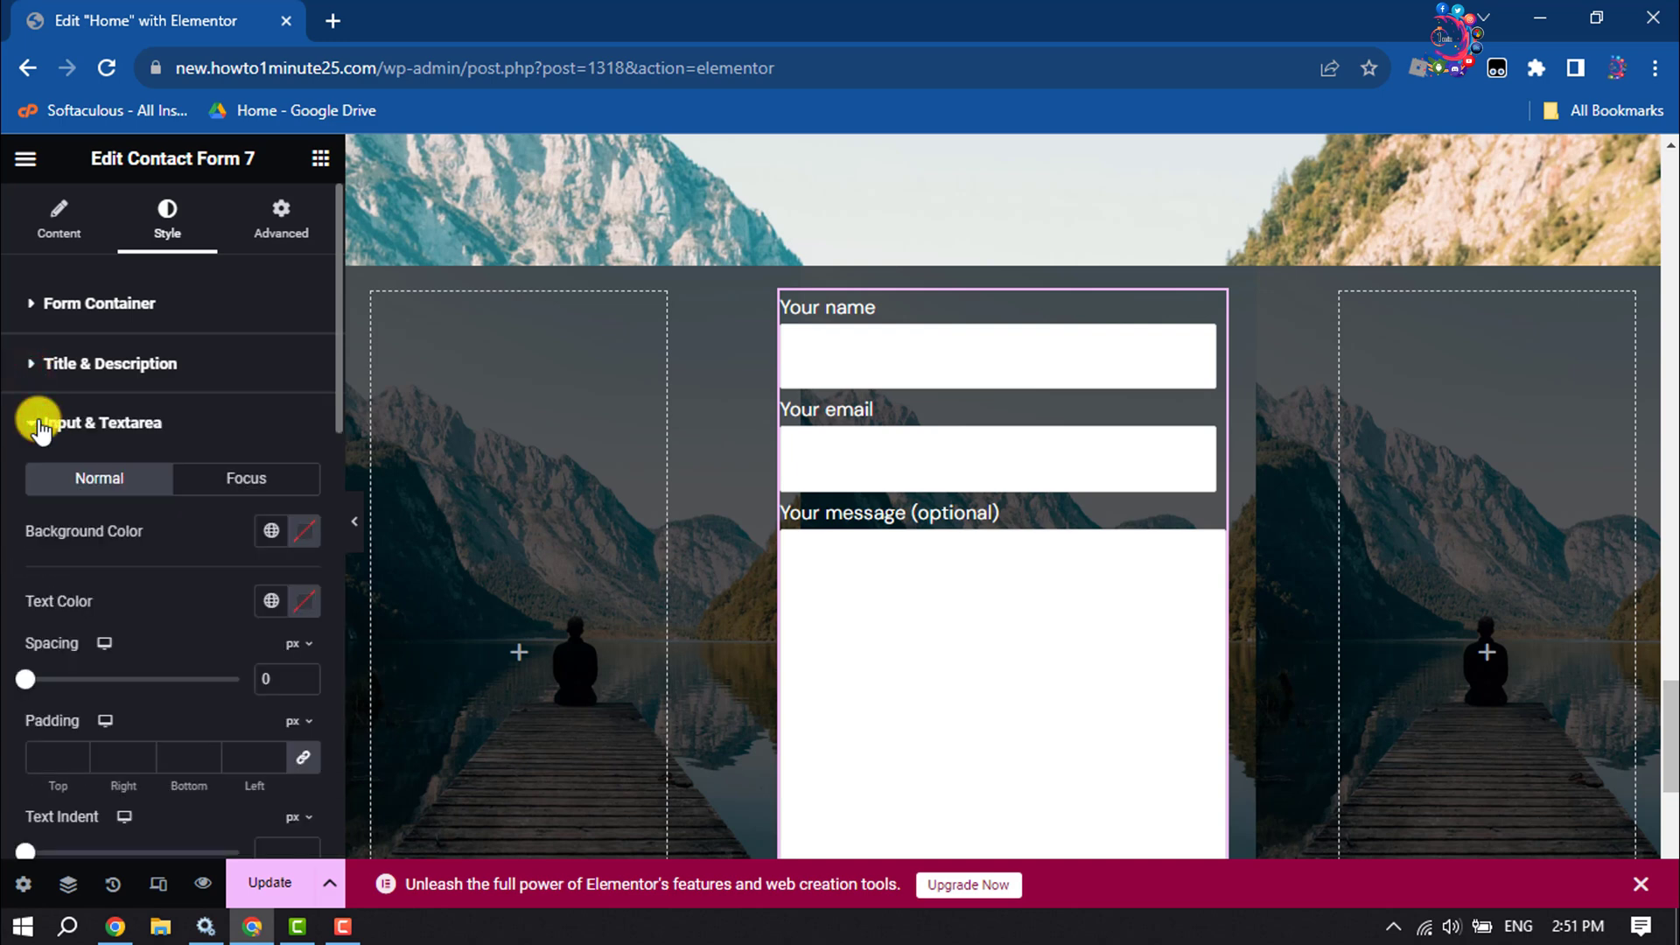
{"action": "scroll", "coordinate": [205, 516], "scroll_direction": "down", "scroll_amount": 1}
{"action": "left_click", "coordinate": [24, 557]}
{"action": "scroll", "coordinate": [25, 558], "scroll_direction": "down", "scroll_amount": 1}
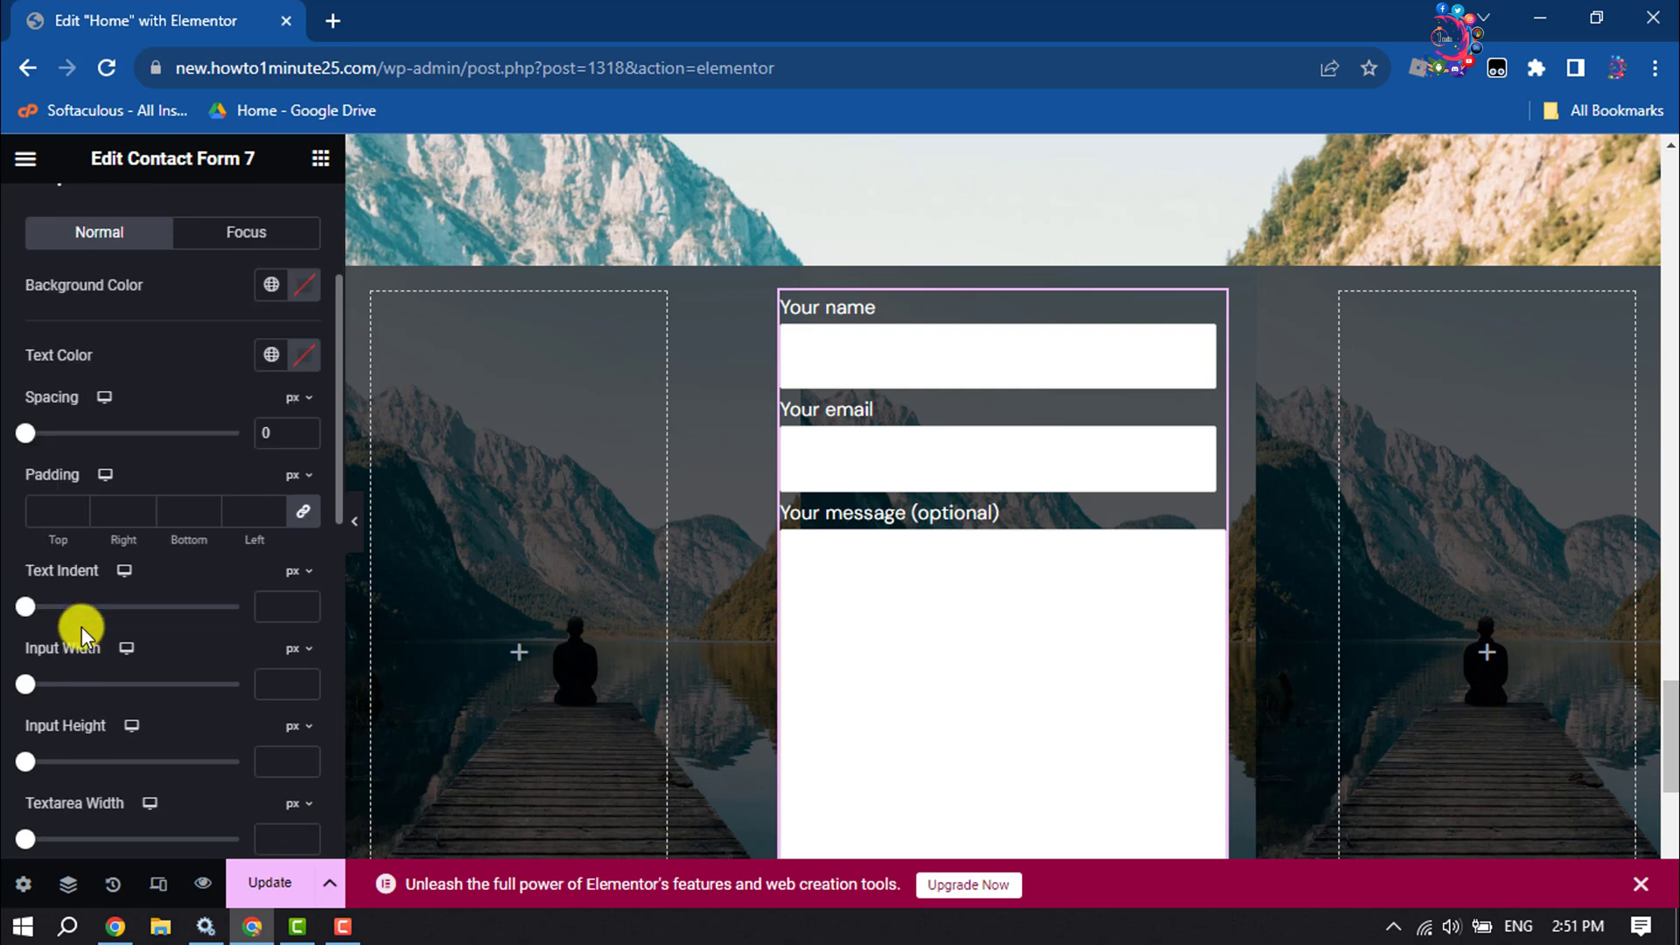
{"action": "left_click_drag", "start_coordinate": [25, 685], "coordinate": [81, 686]}
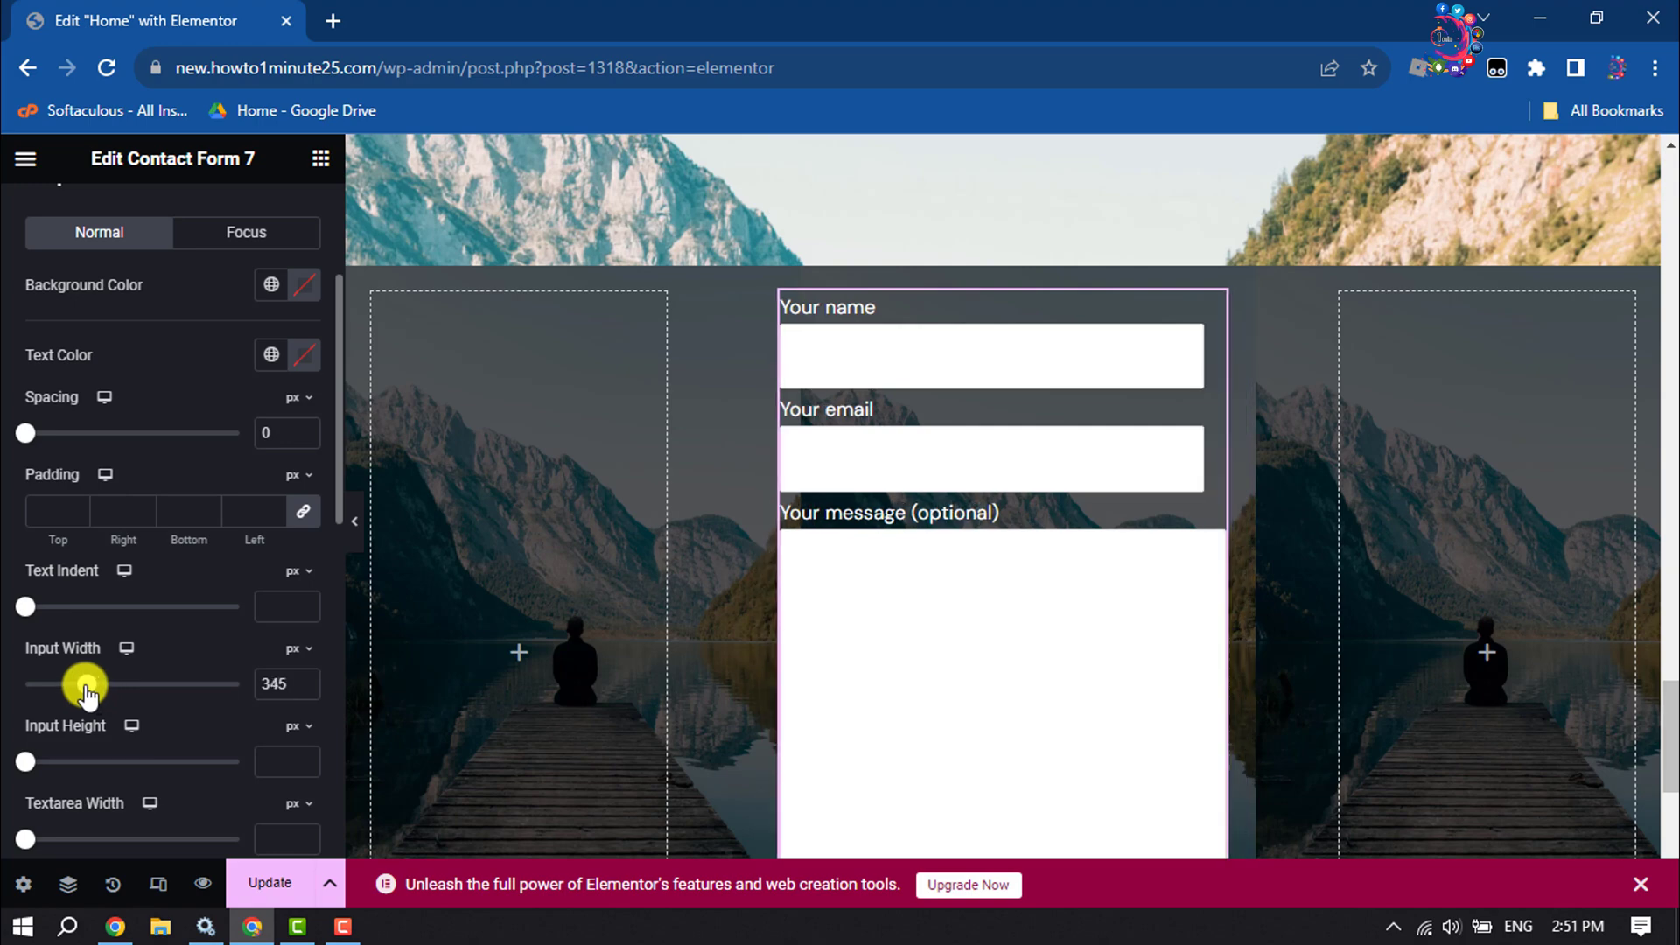
{"action": "left_click", "coordinate": [996, 492]}
{"action": "scroll", "coordinate": [996, 491], "scroll_direction": "down", "scroll_amount": 3}
{"action": "scroll", "coordinate": [996, 492], "scroll_direction": "down", "scroll_amount": 1}
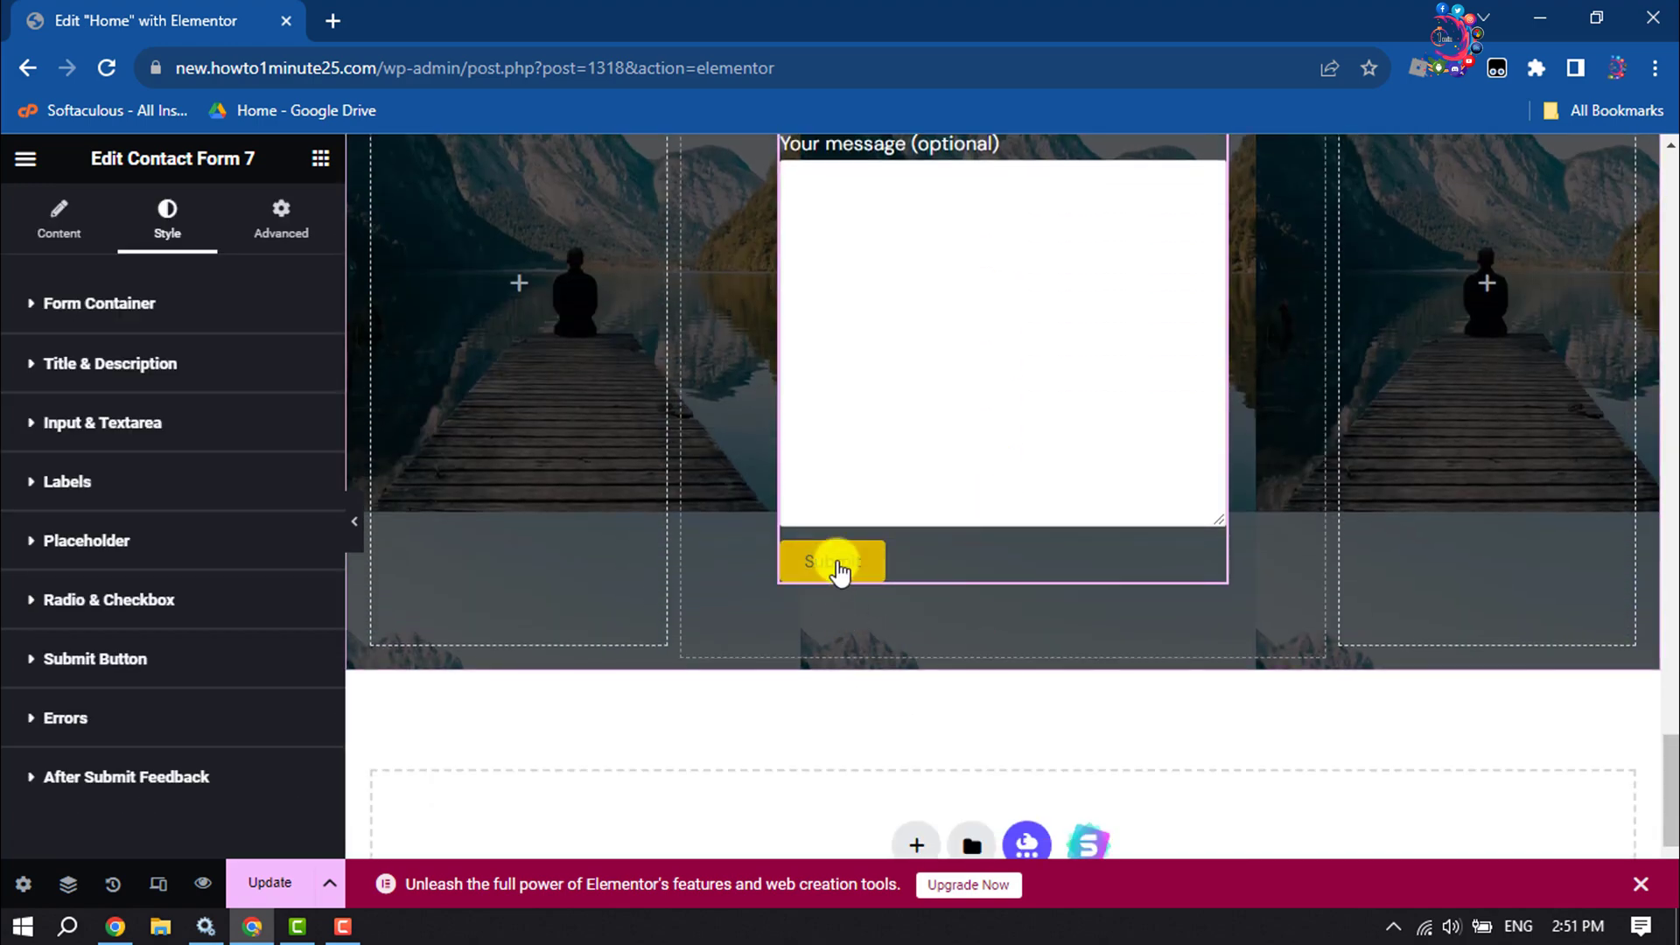
Step: Align the Submit button left and set its width to 193 px
{"action": "left_click", "coordinate": [37, 675]}
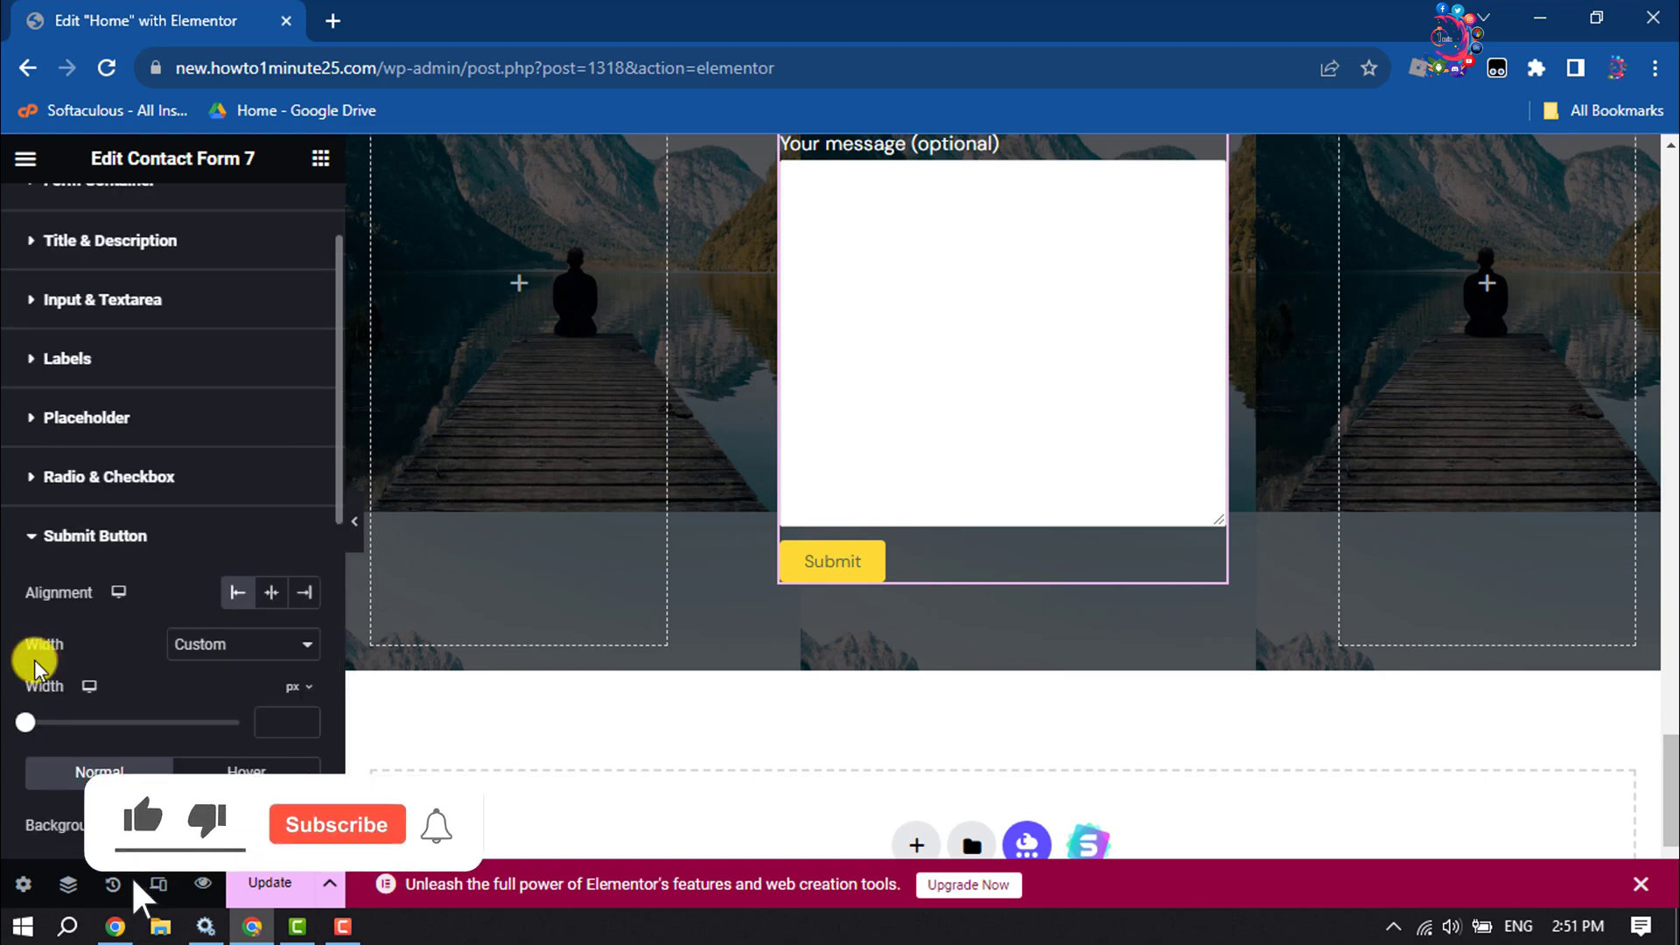
{"action": "left_click", "coordinate": [274, 594]}
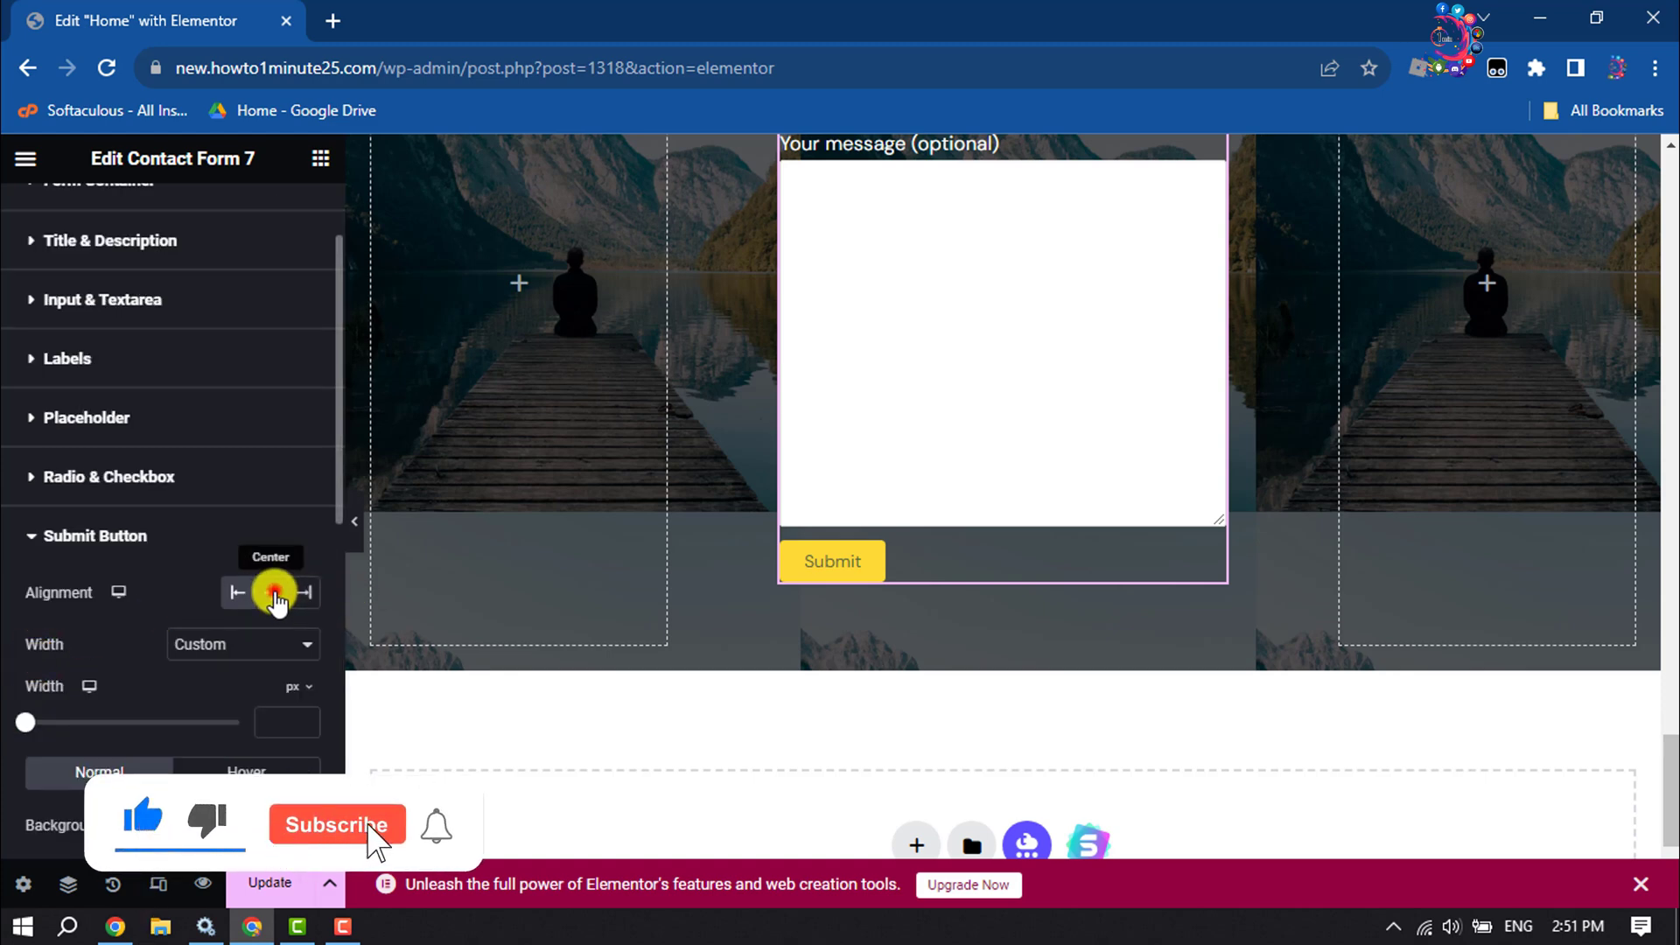
{"action": "left_click", "coordinate": [238, 592]}
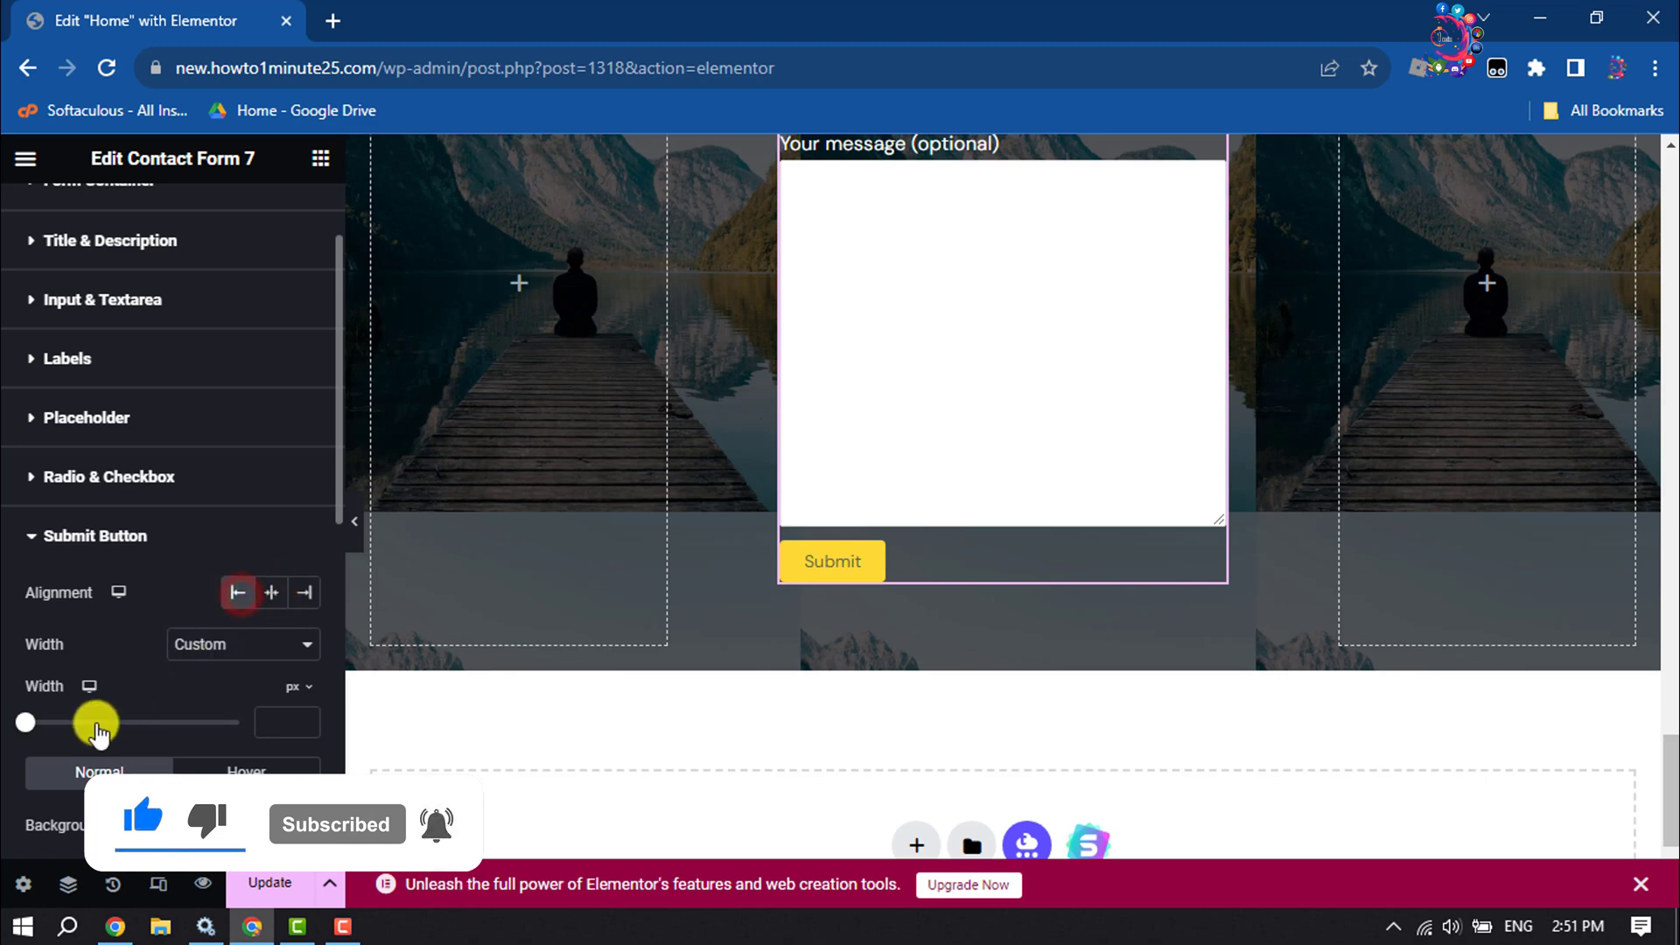
{"action": "left_click_drag", "start_coordinate": [26, 721], "coordinate": [57, 738]}
{"action": "scroll", "coordinate": [164, 716], "scroll_direction": "down", "scroll_amount": 3}
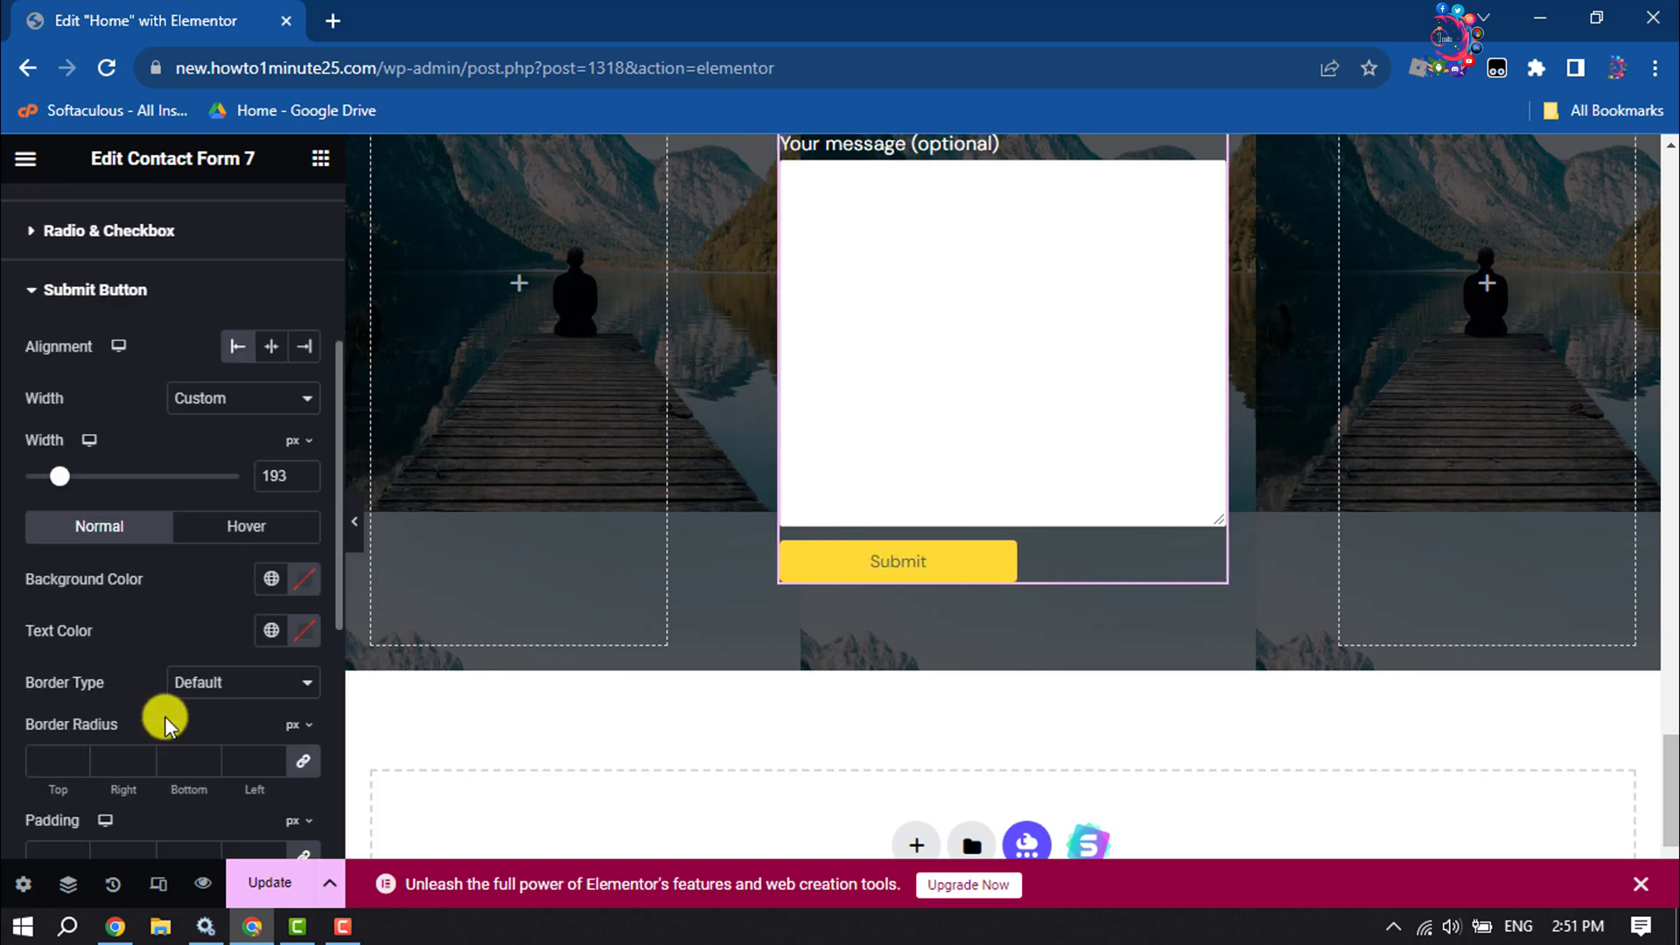
Step: Give the Submit button a black background, white text and an 11 px top margin
{"action": "left_click", "coordinate": [304, 579]}
{"action": "left_click_drag", "start_coordinate": [266, 403], "coordinate": [130, 485]}
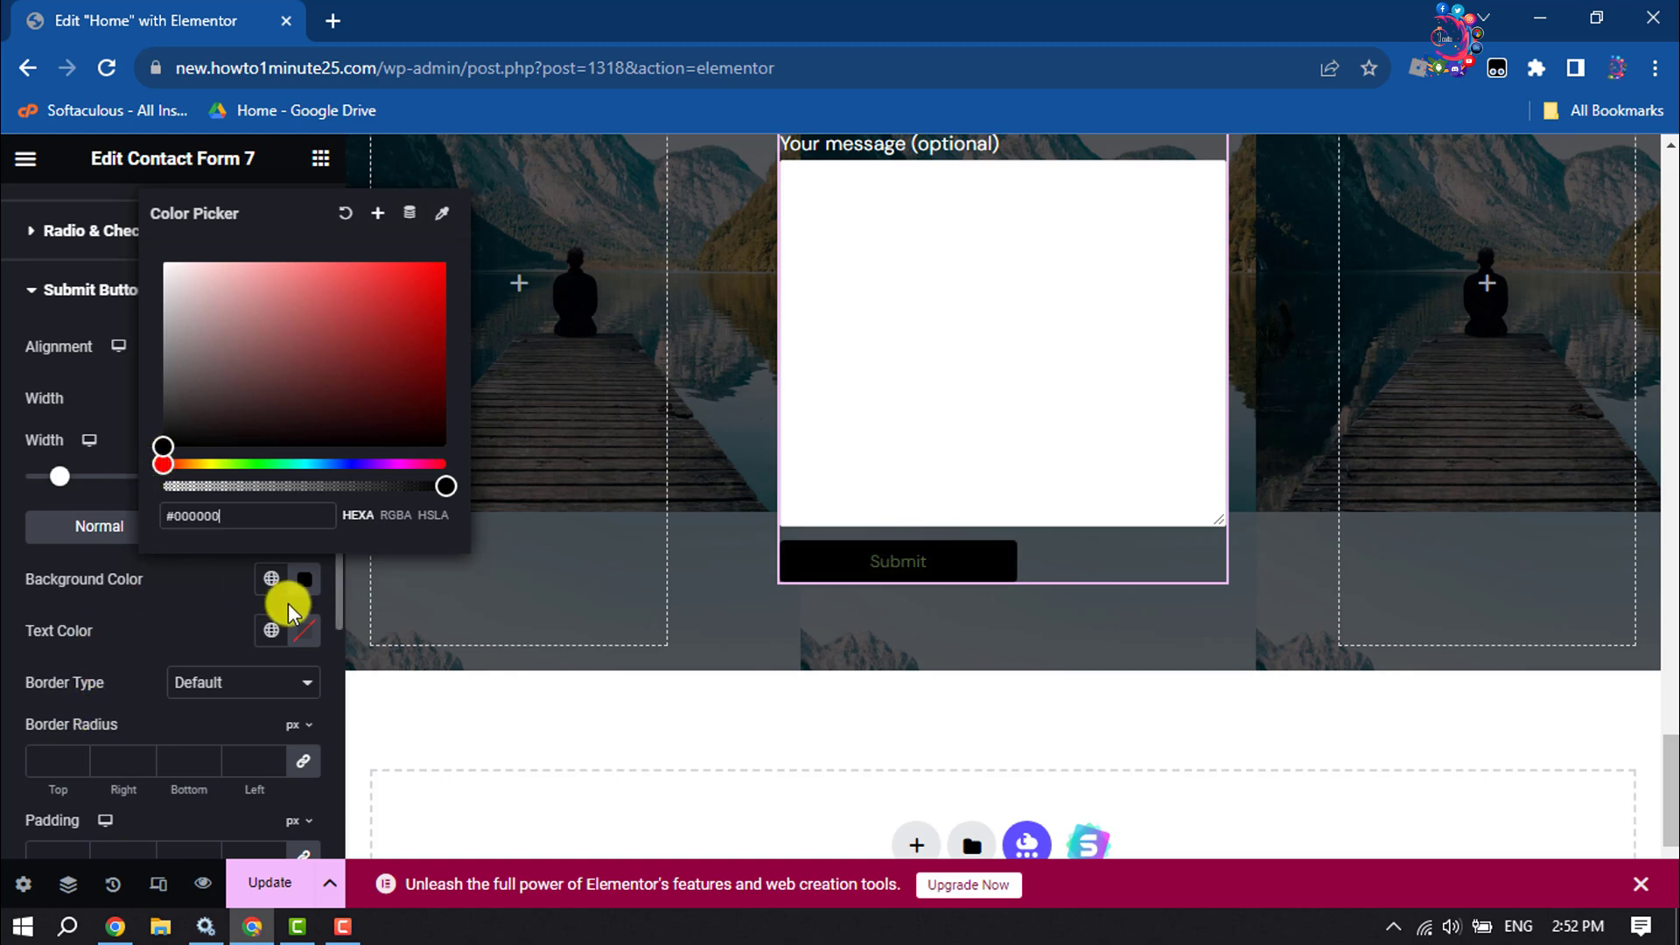
{"action": "left_click", "coordinate": [291, 630]}
{"action": "left_click_drag", "start_coordinate": [262, 412], "coordinate": [131, 233]}
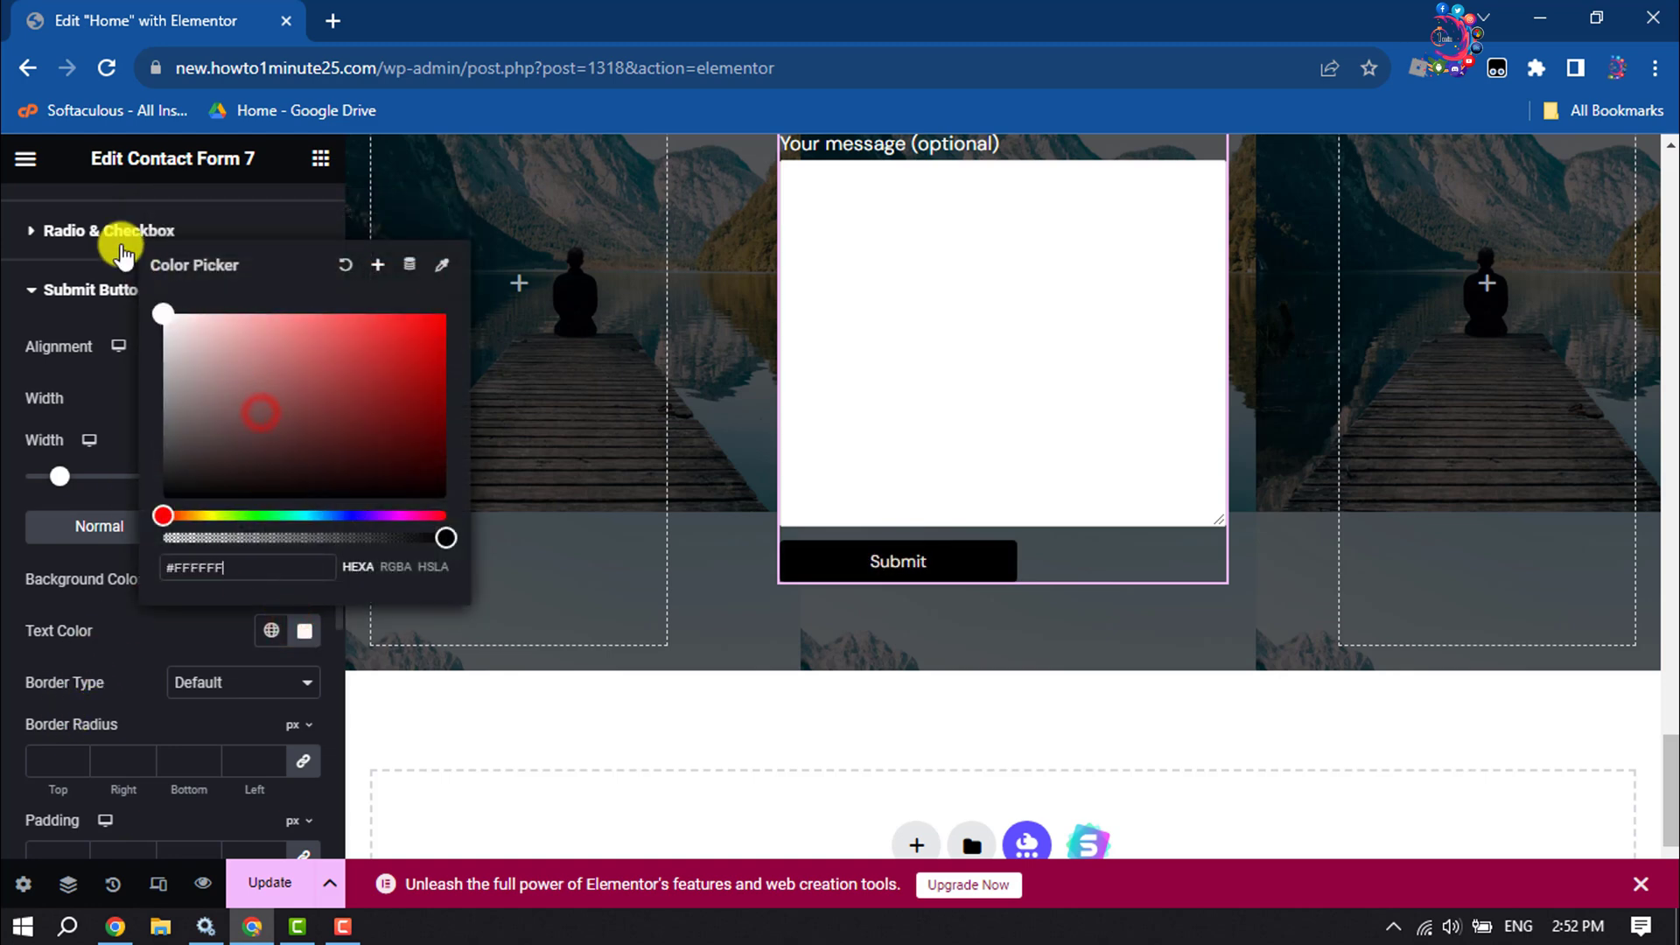
{"action": "scroll", "coordinate": [32, 630], "scroll_direction": "down", "scroll_amount": 4}
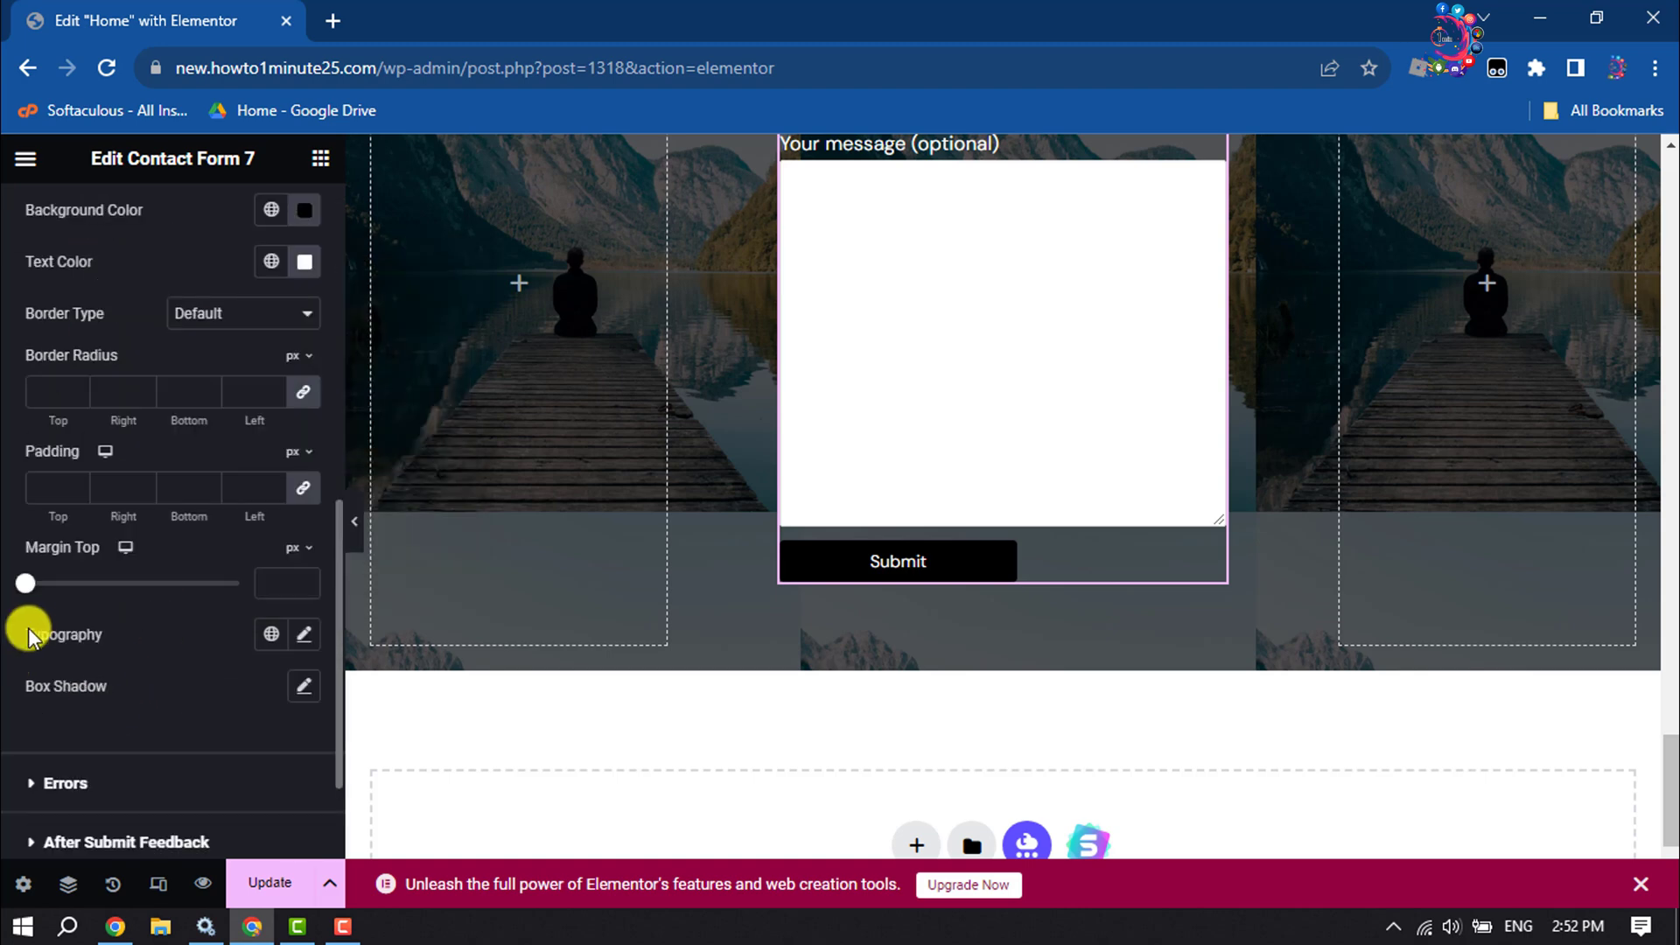
{"action": "left_click_drag", "start_coordinate": [29, 591], "coordinate": [53, 598]}
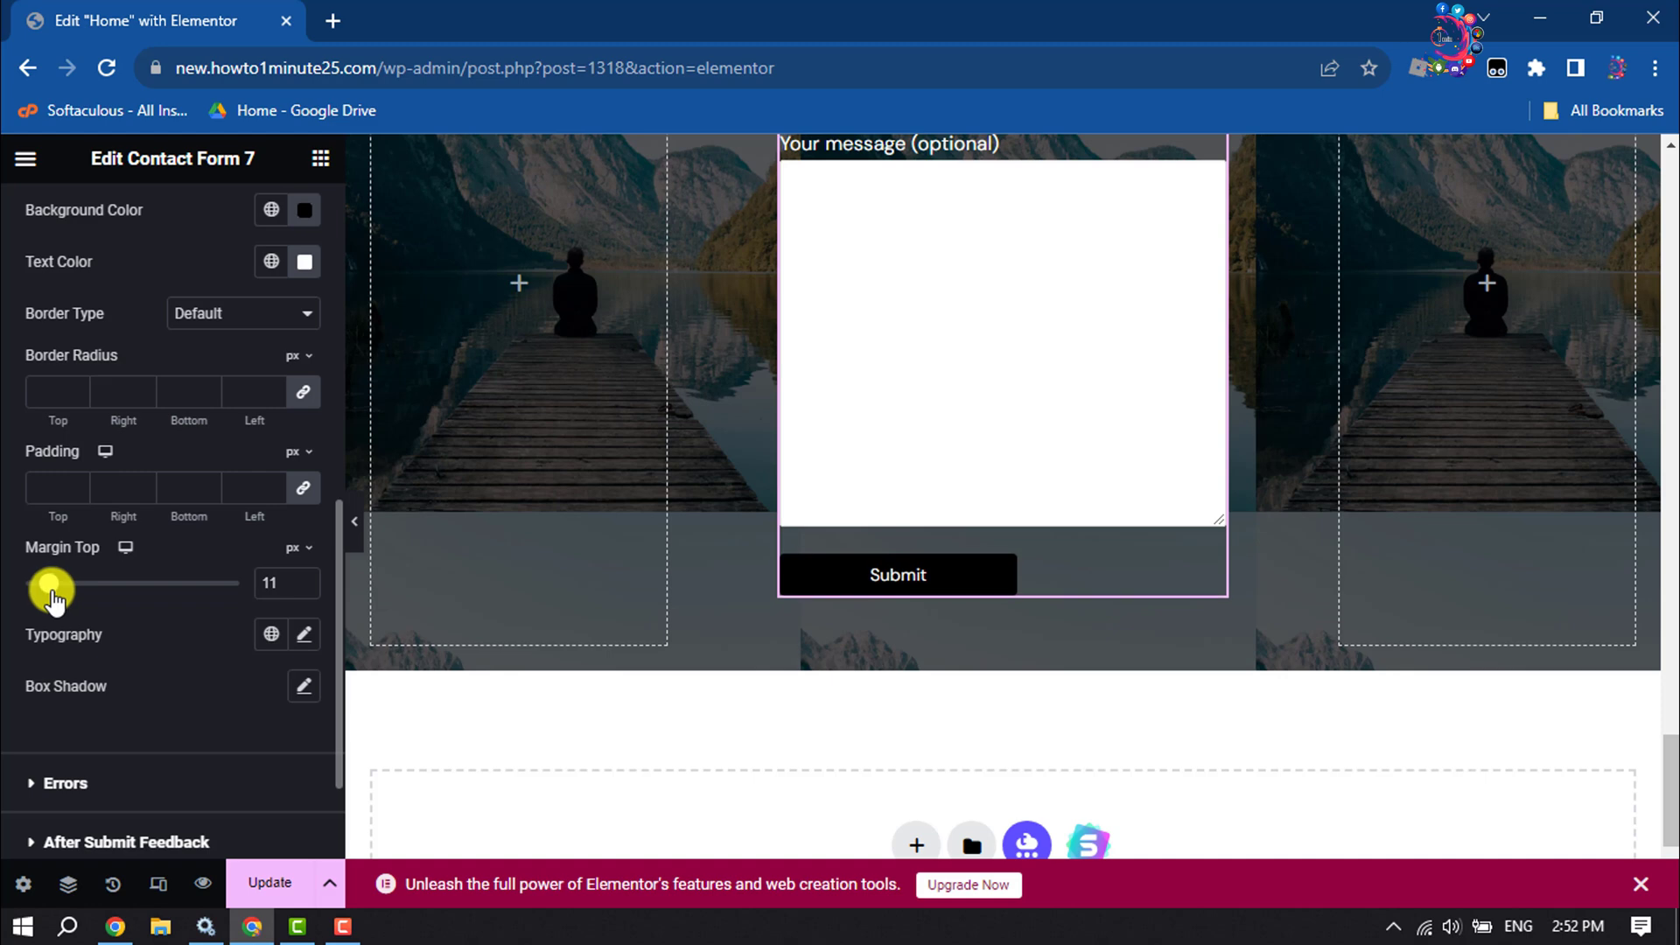
Step: Round the Submit button corners to 20 px and preview the page
{"action": "scroll", "coordinate": [1037, 585], "scroll_direction": "up", "scroll_amount": 4}
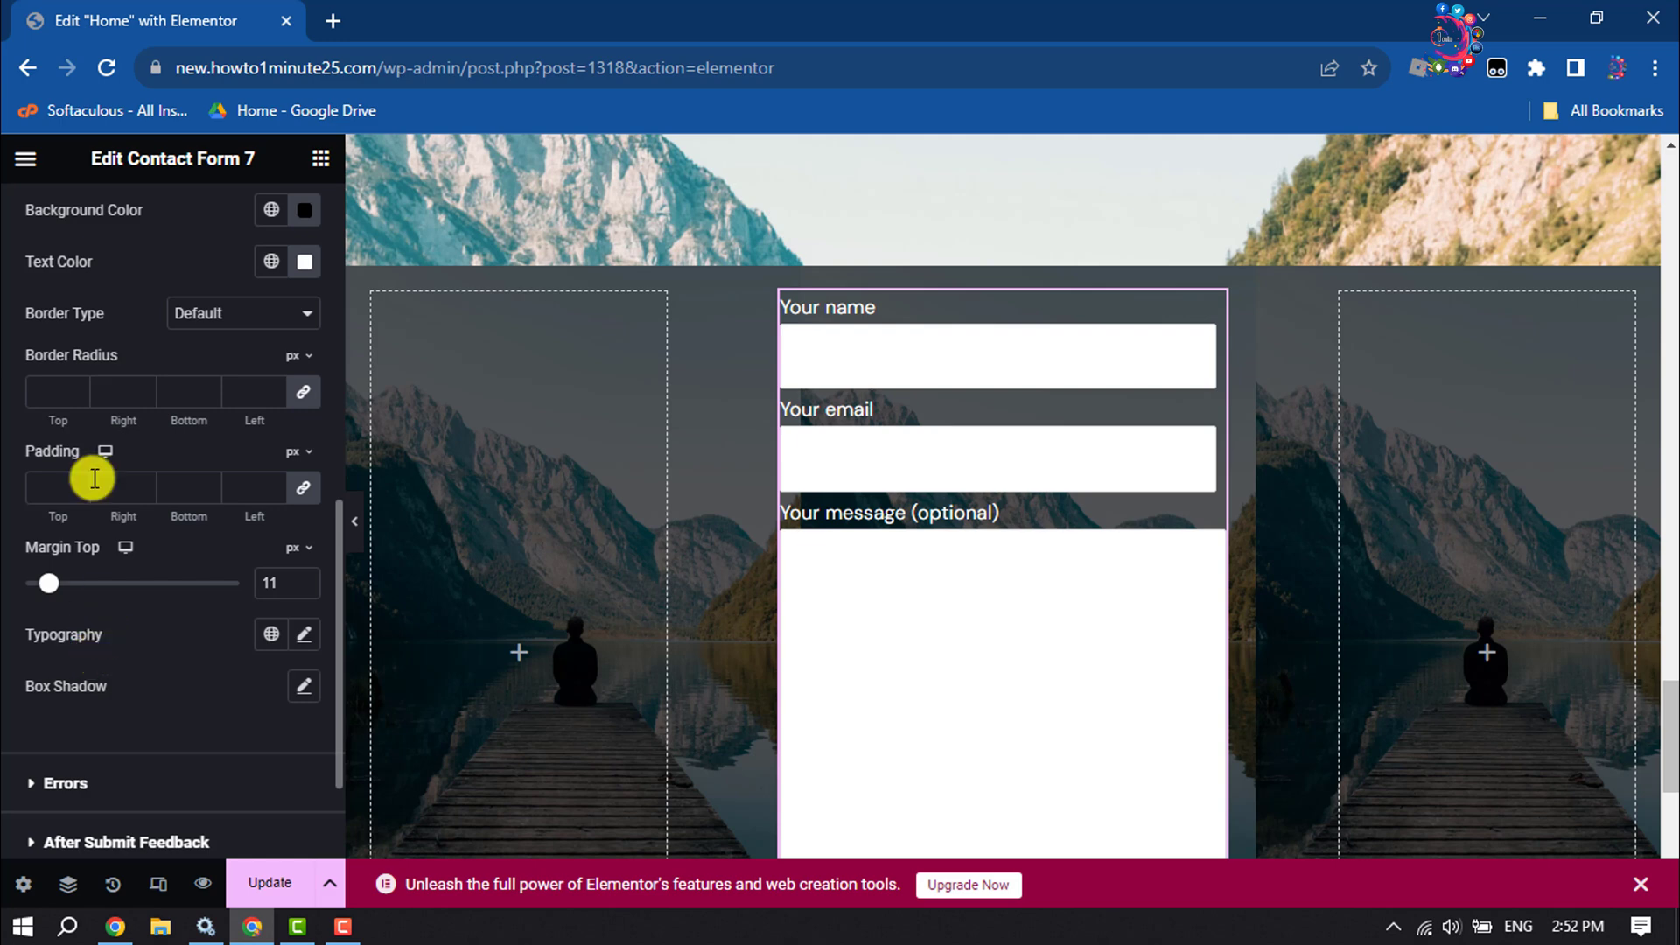
{"action": "scroll", "coordinate": [1009, 583], "scroll_direction": "down", "scroll_amount": 2}
{"action": "left_click", "coordinate": [54, 399]}
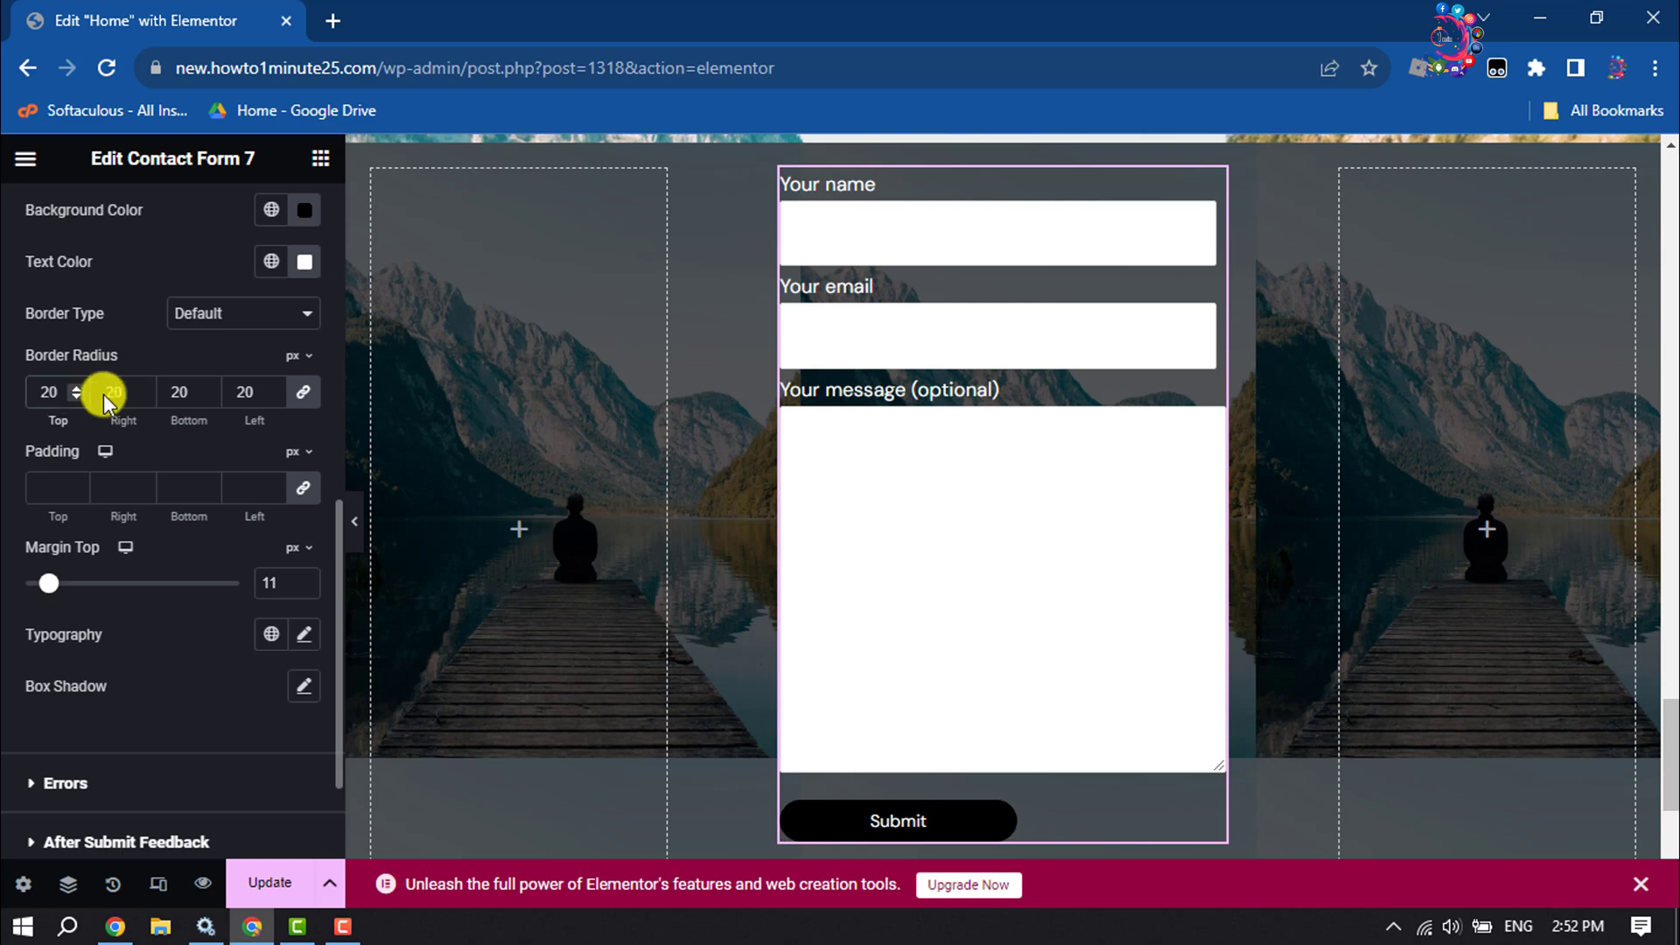
{"action": "left_click", "coordinate": [1278, 810]}
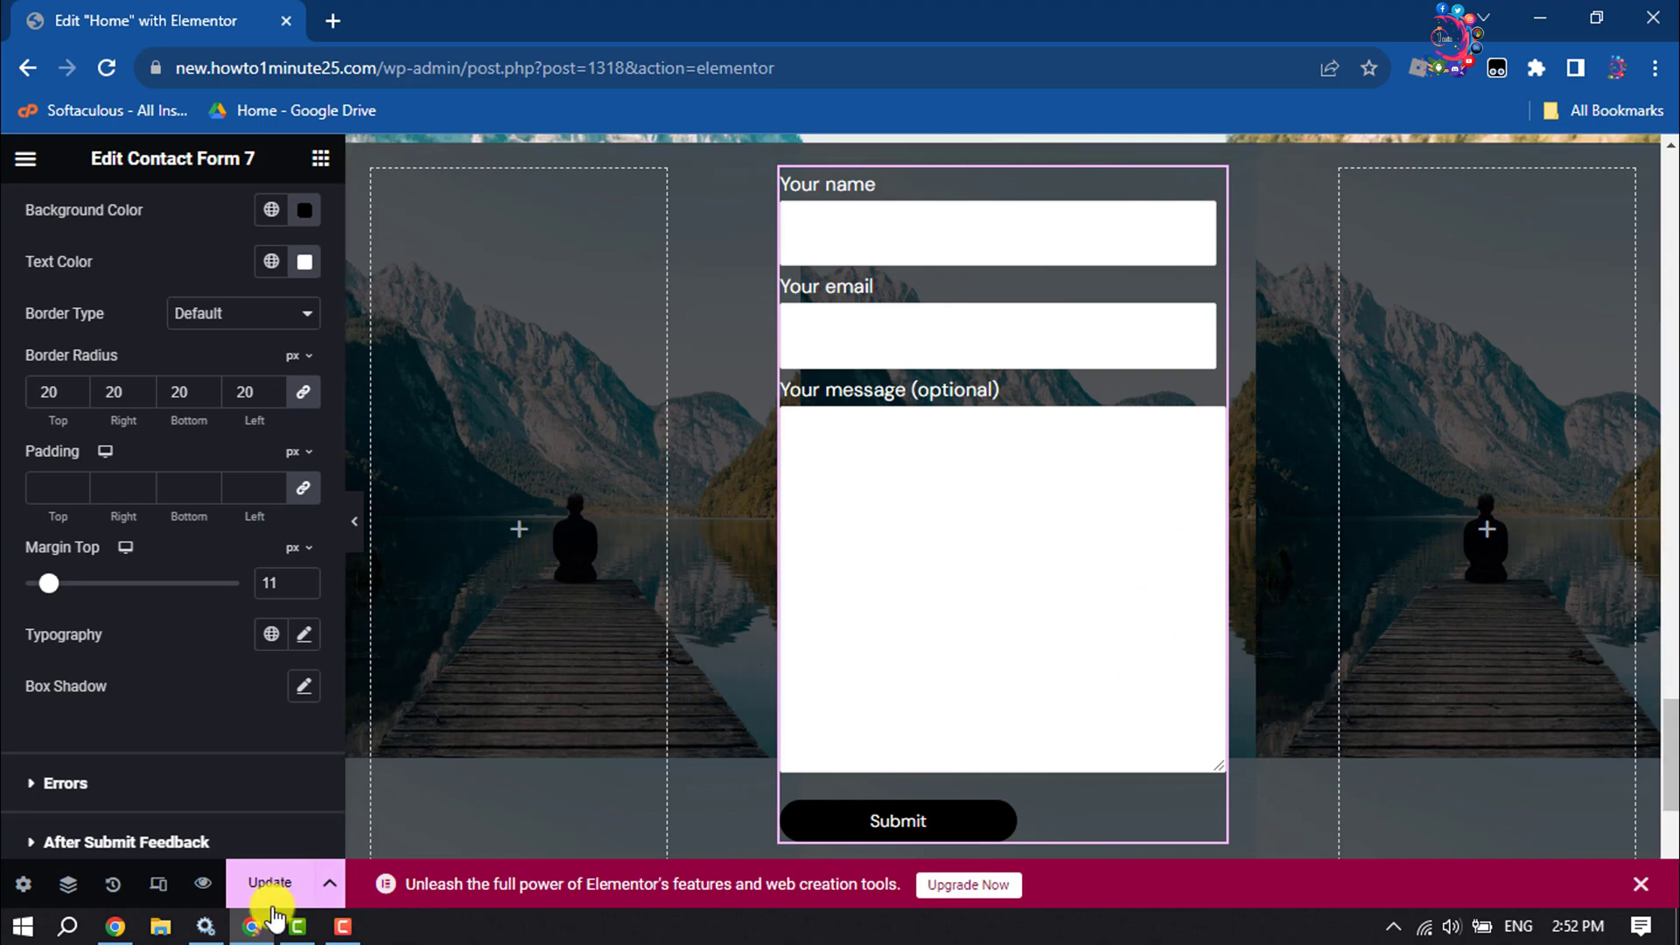
{"action": "left_click", "coordinate": [201, 888]}
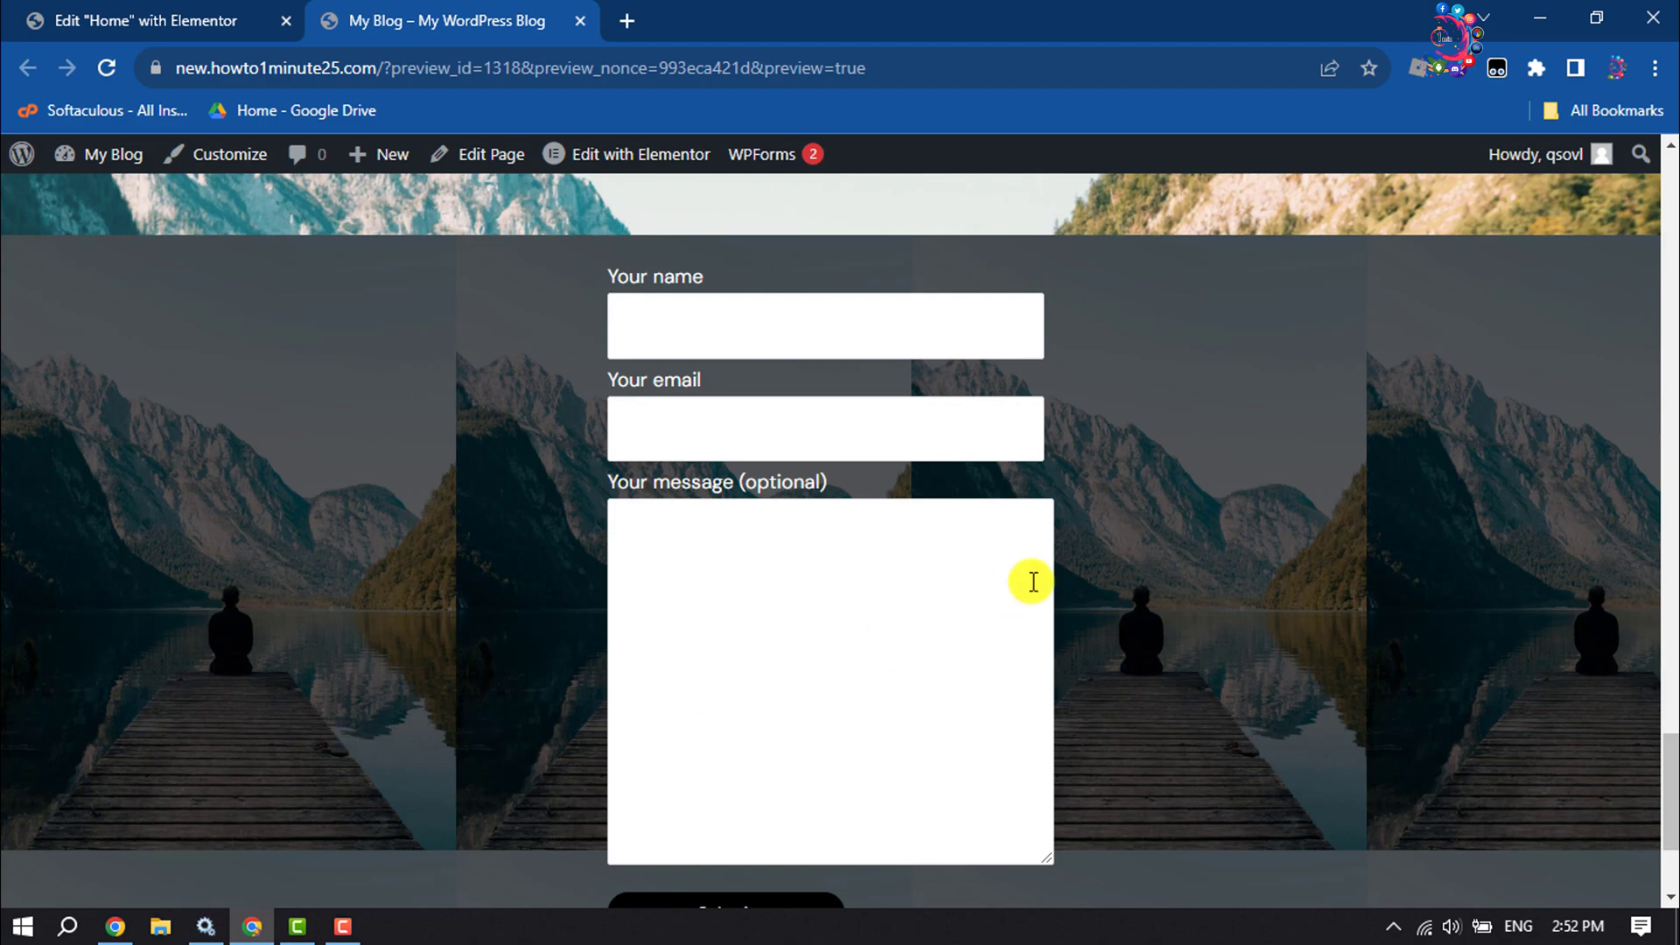
Step: Scroll the Chrome preview to review the contact form centred over the darkened lake photo
{"action": "scroll", "coordinate": [1031, 581], "scroll_direction": "down", "scroll_amount": 1}
{"action": "scroll", "coordinate": [1030, 585], "scroll_direction": "up", "scroll_amount": 1}
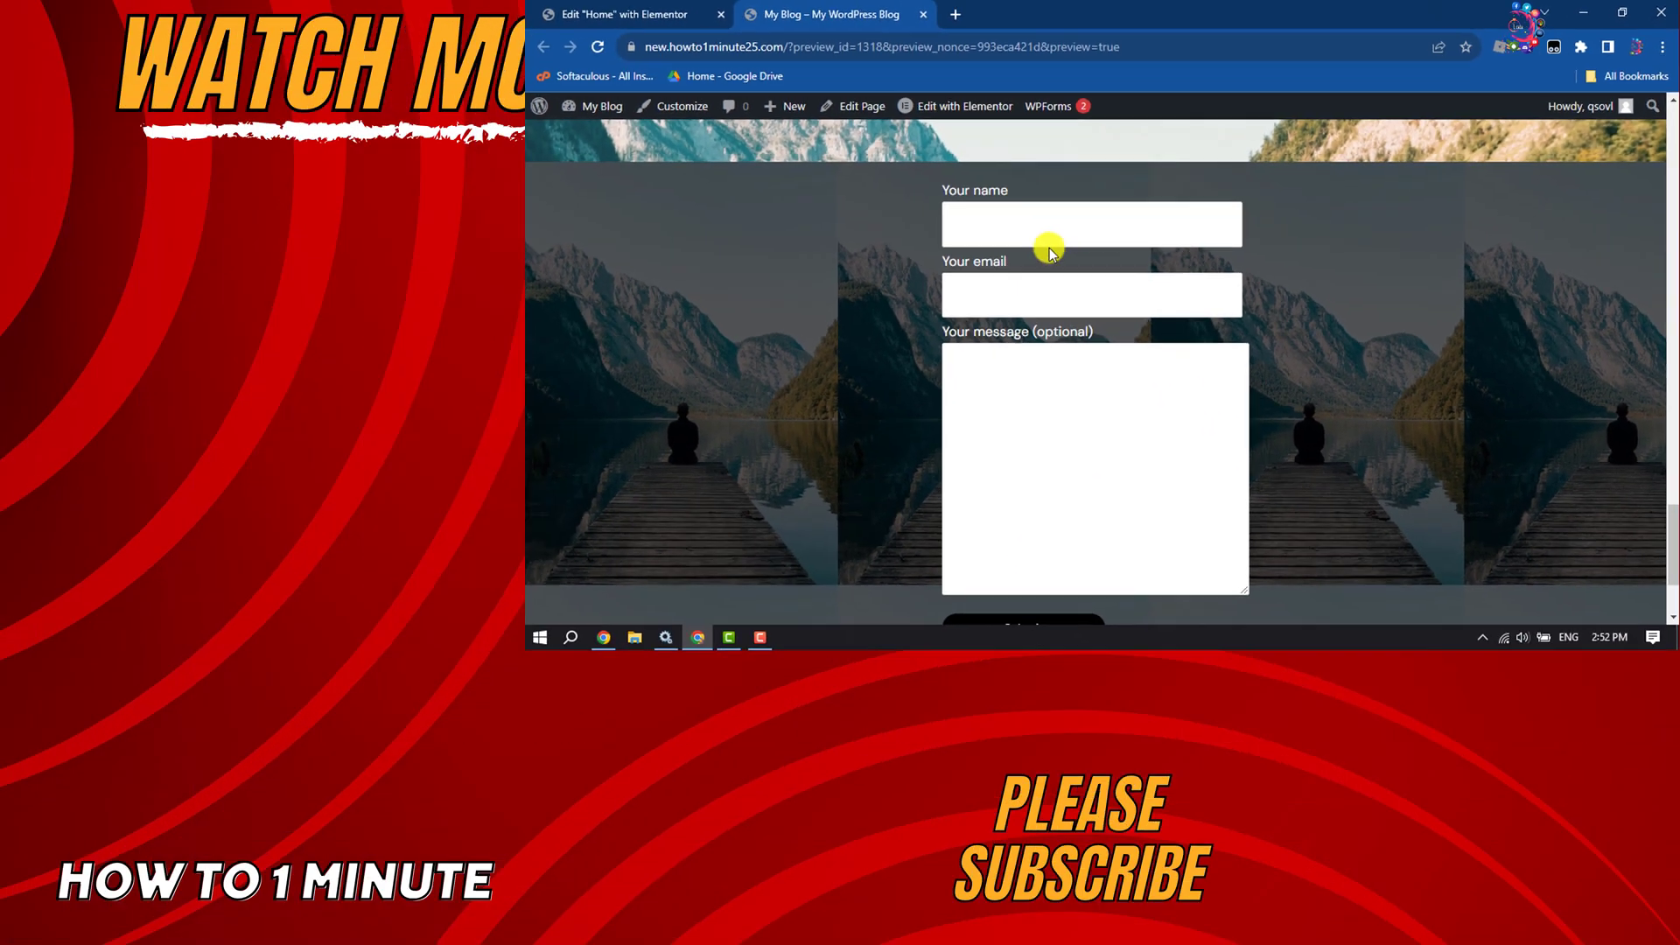